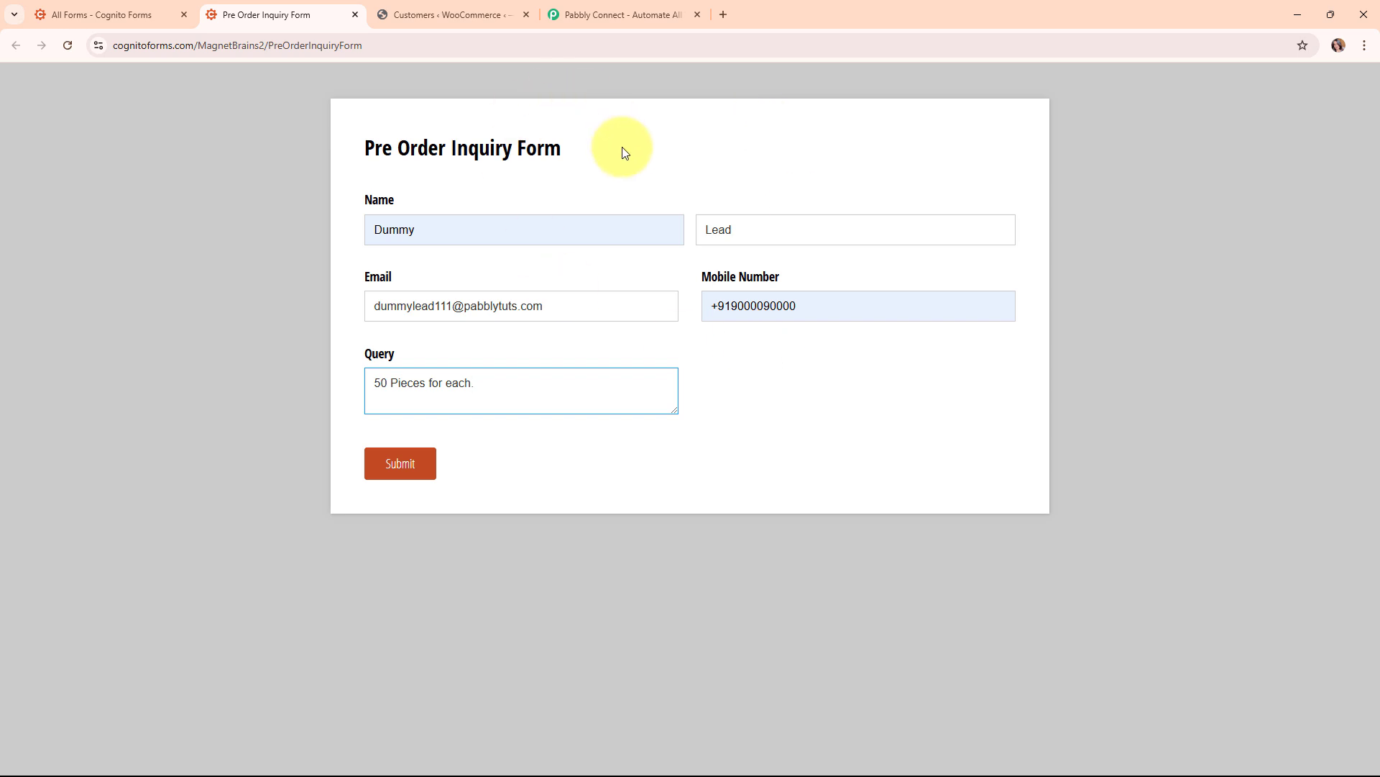
Submit the Pre Order Inquiry Form with the sample lead and return to the WooCommerce customers list
left_click(495, 7)
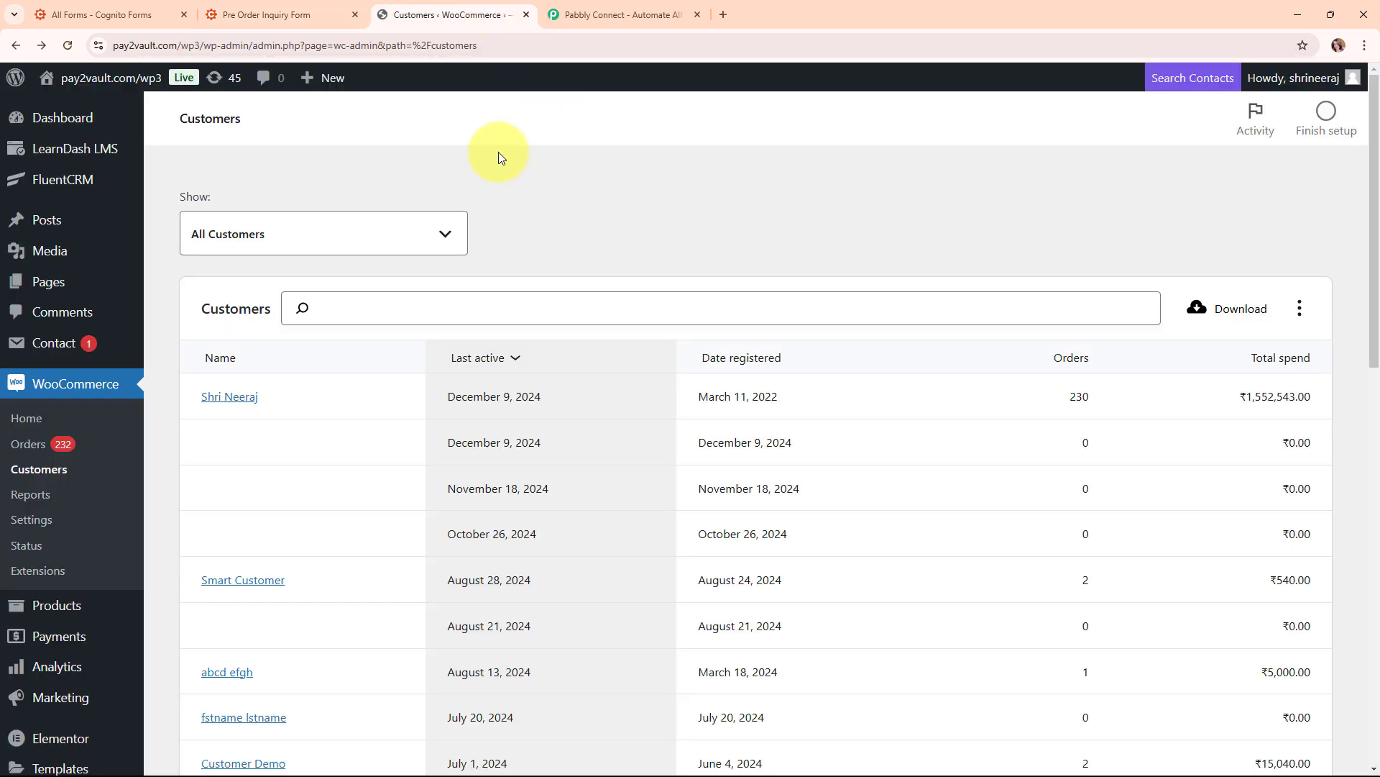
left_click(259, 13)
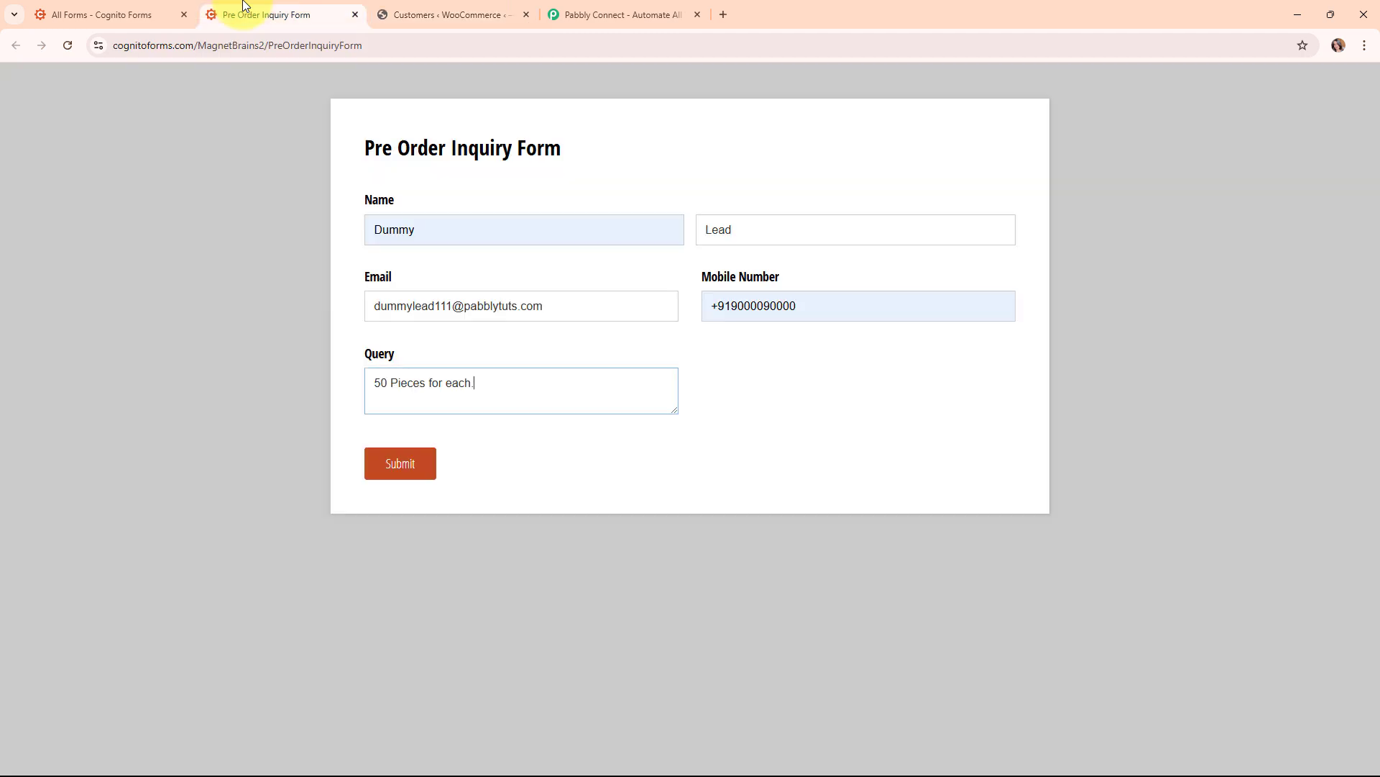
left_click(404, 11)
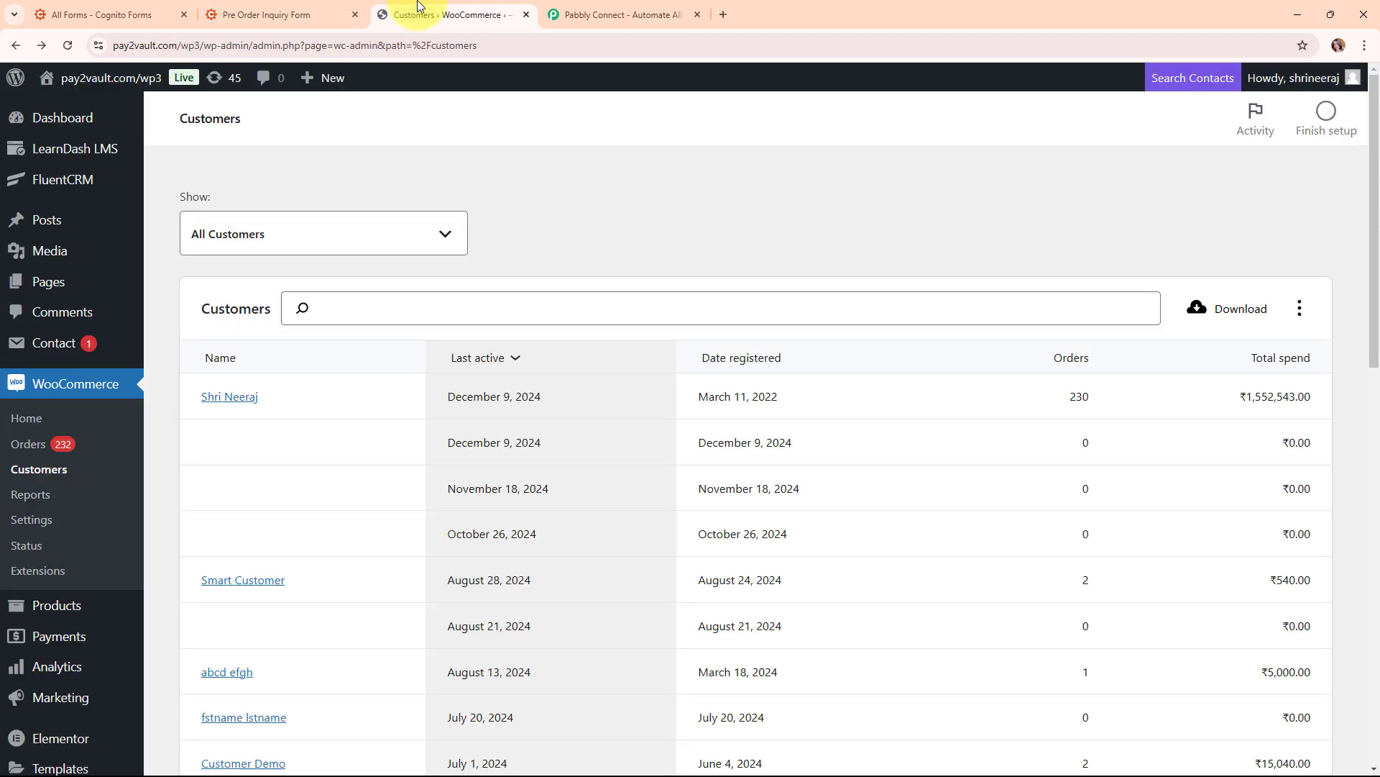
left_click(281, 6)
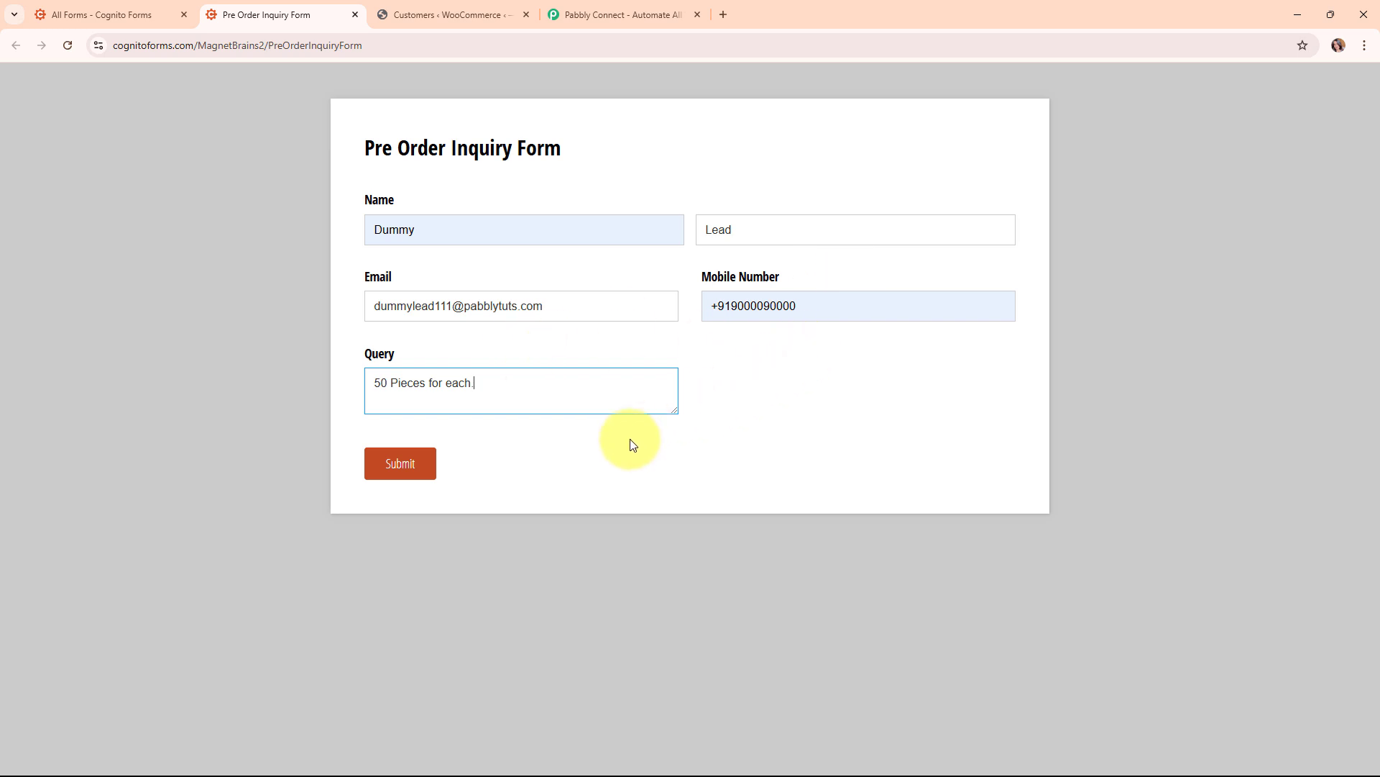
left_click(400, 463)
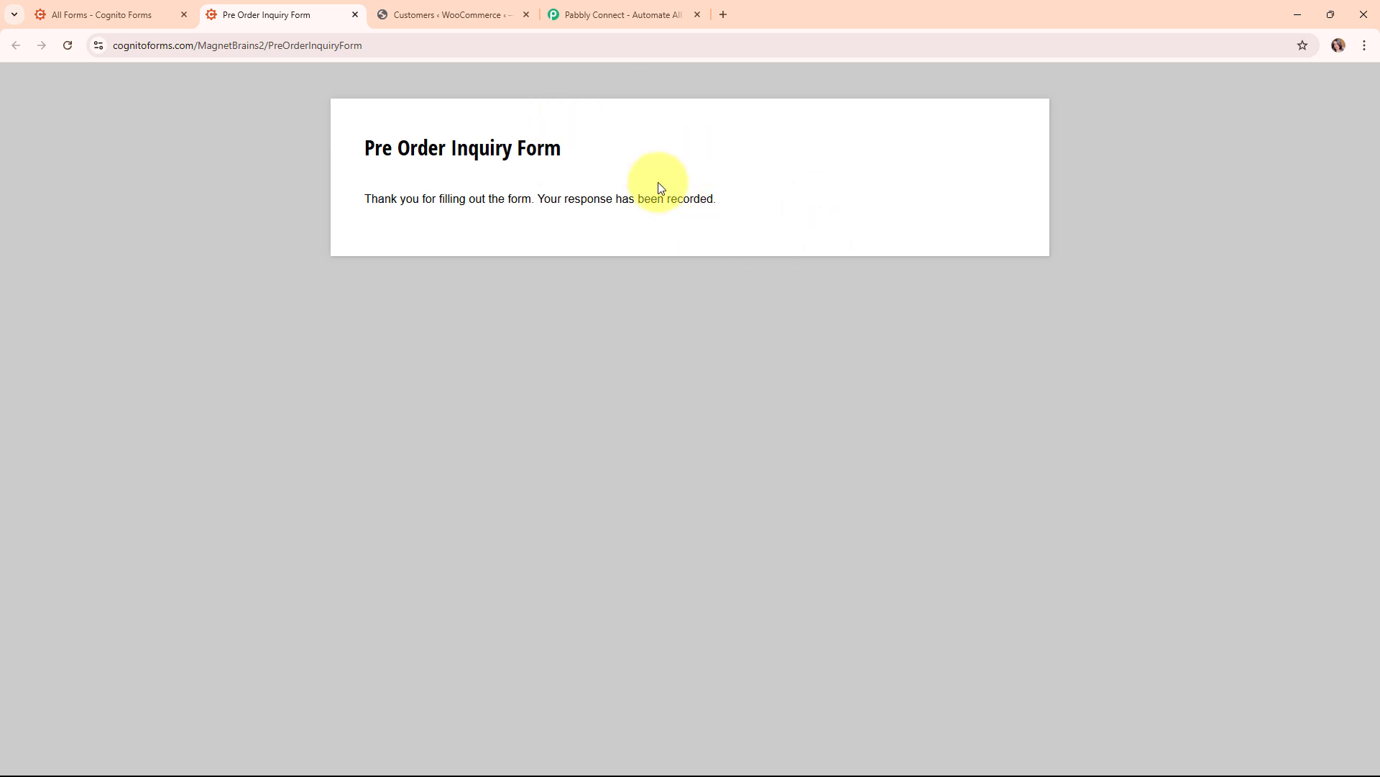
left_click(449, 20)
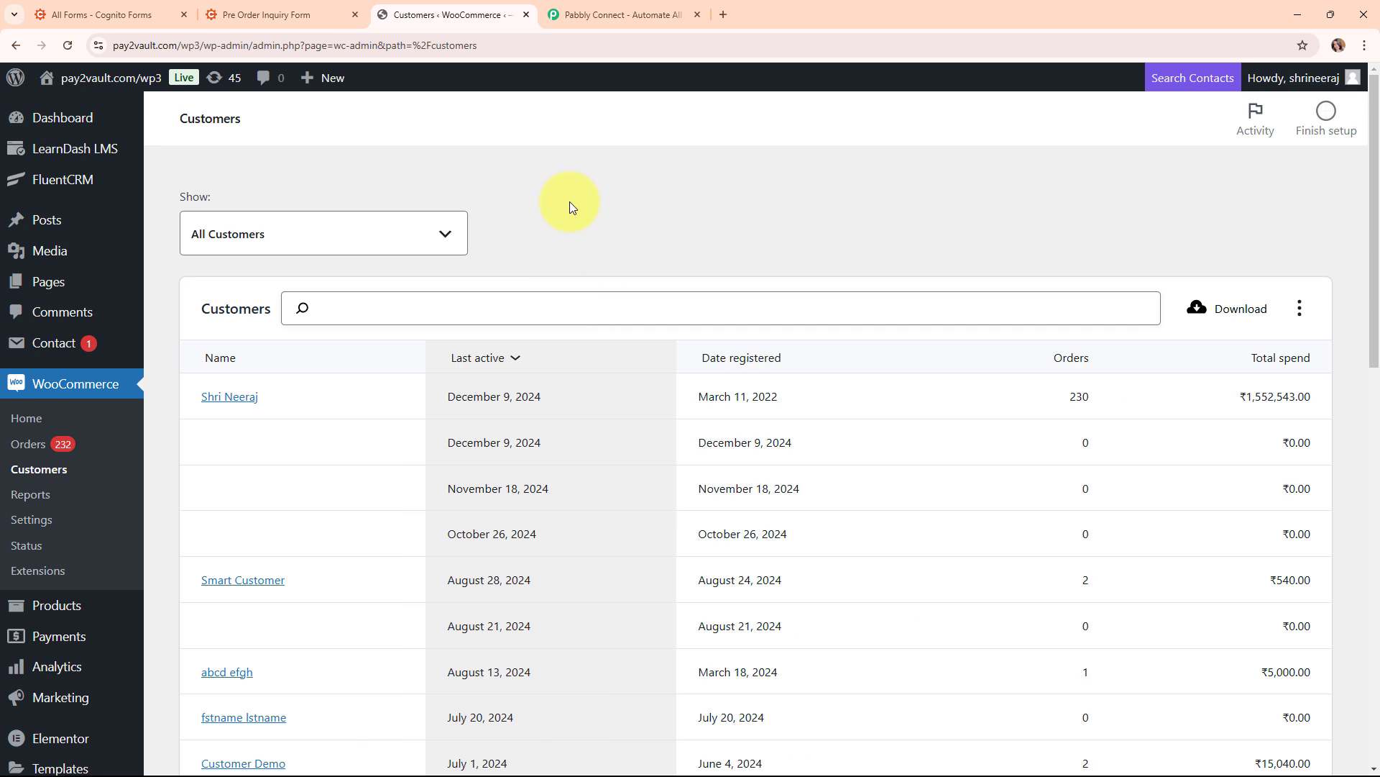
Filter the WooCommerce customers list to the dummy lead by name
left_click(447, 302)
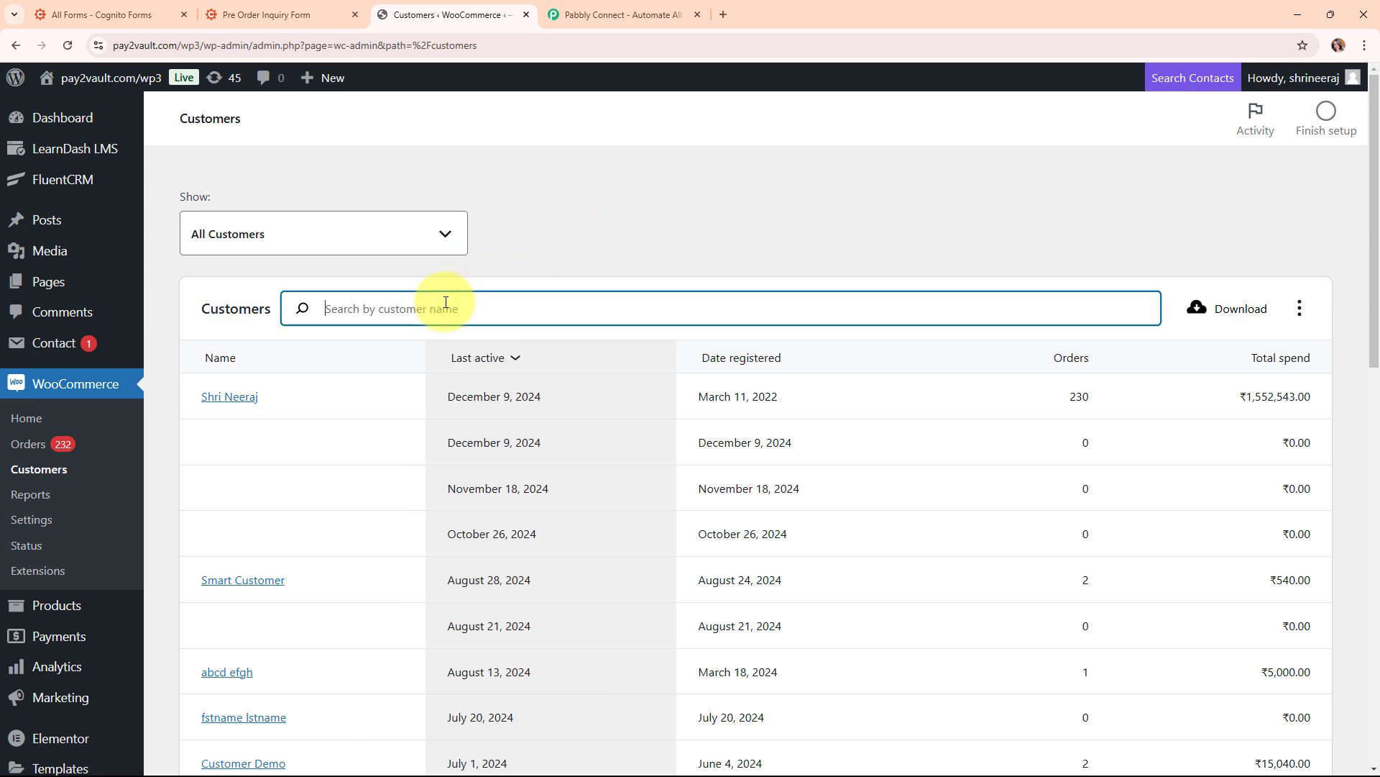
type("Du")
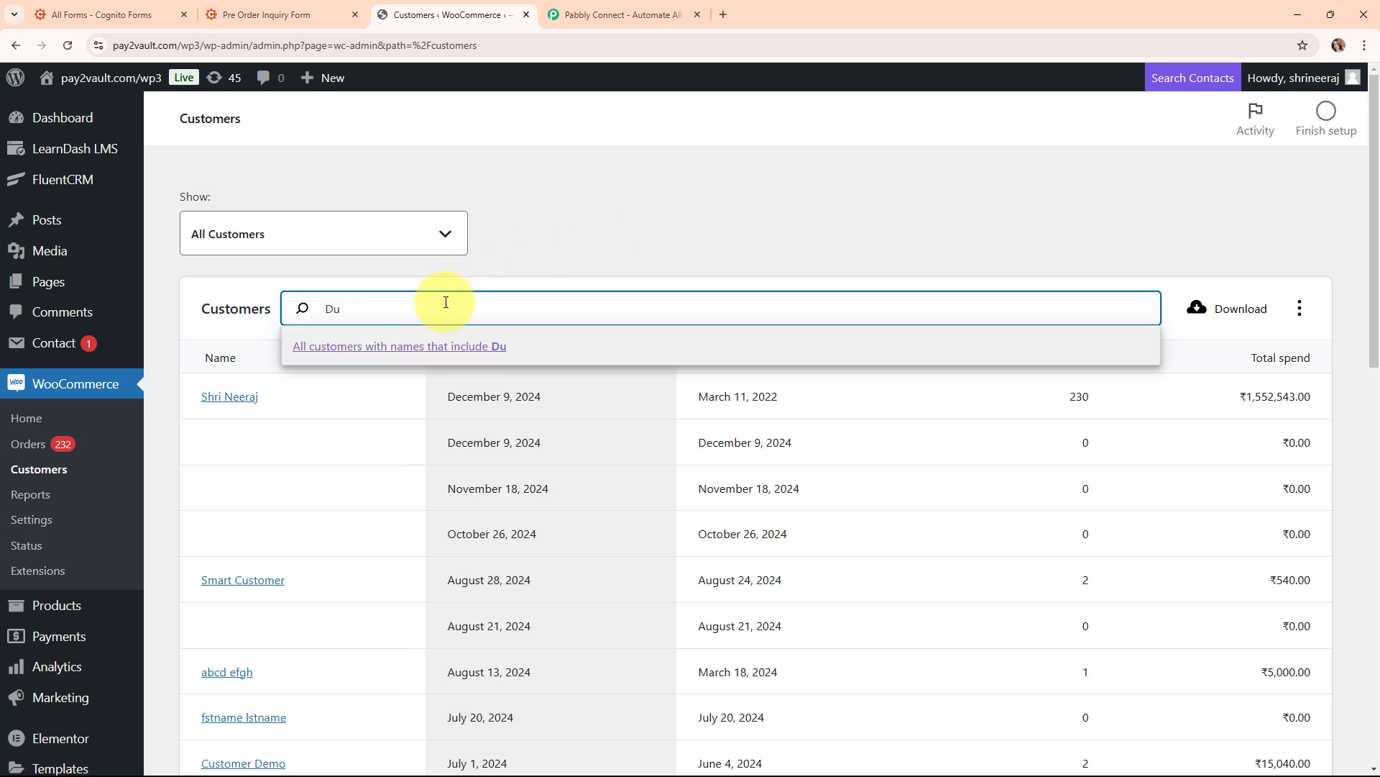
type("mmy Lead")
left_click(309, 345)
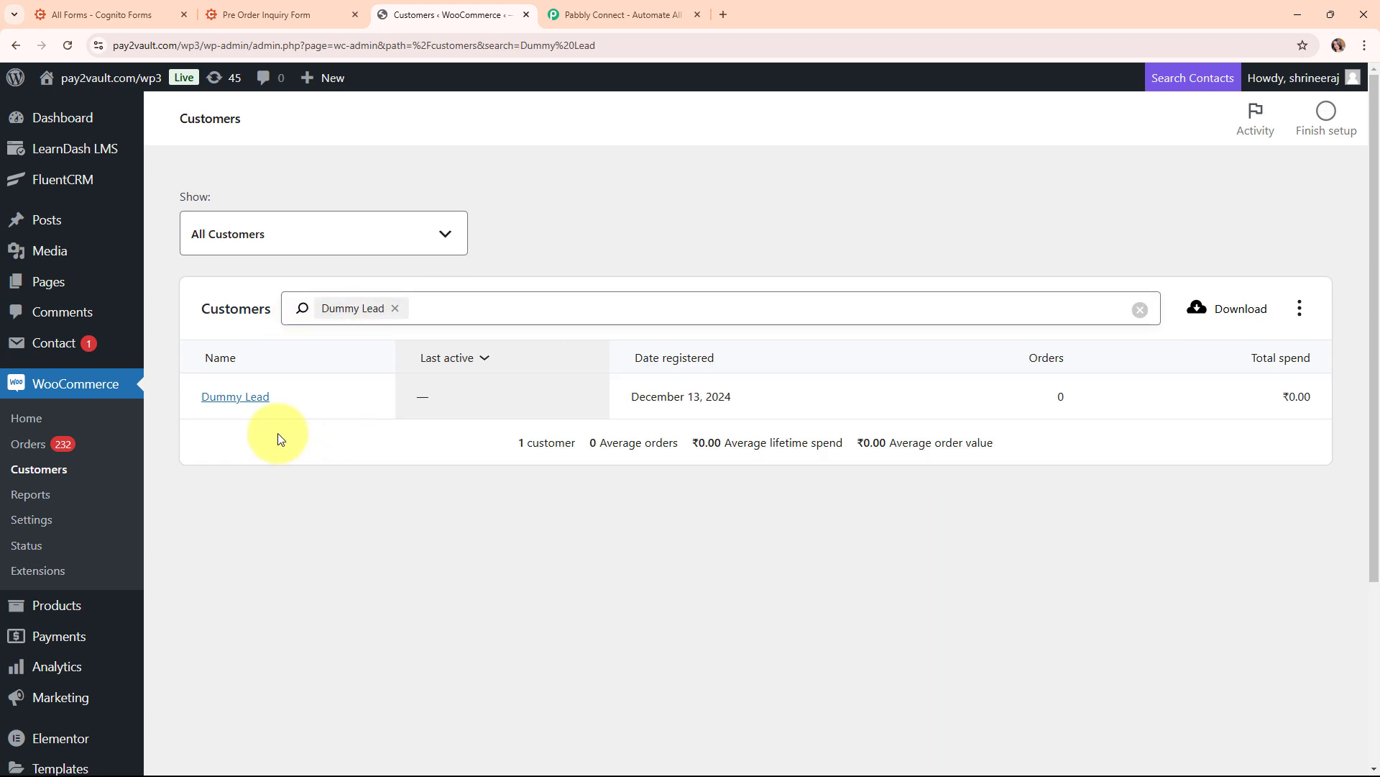
Check the new customer's saved email address in the user profile, then go back to the list
left_click(250, 403)
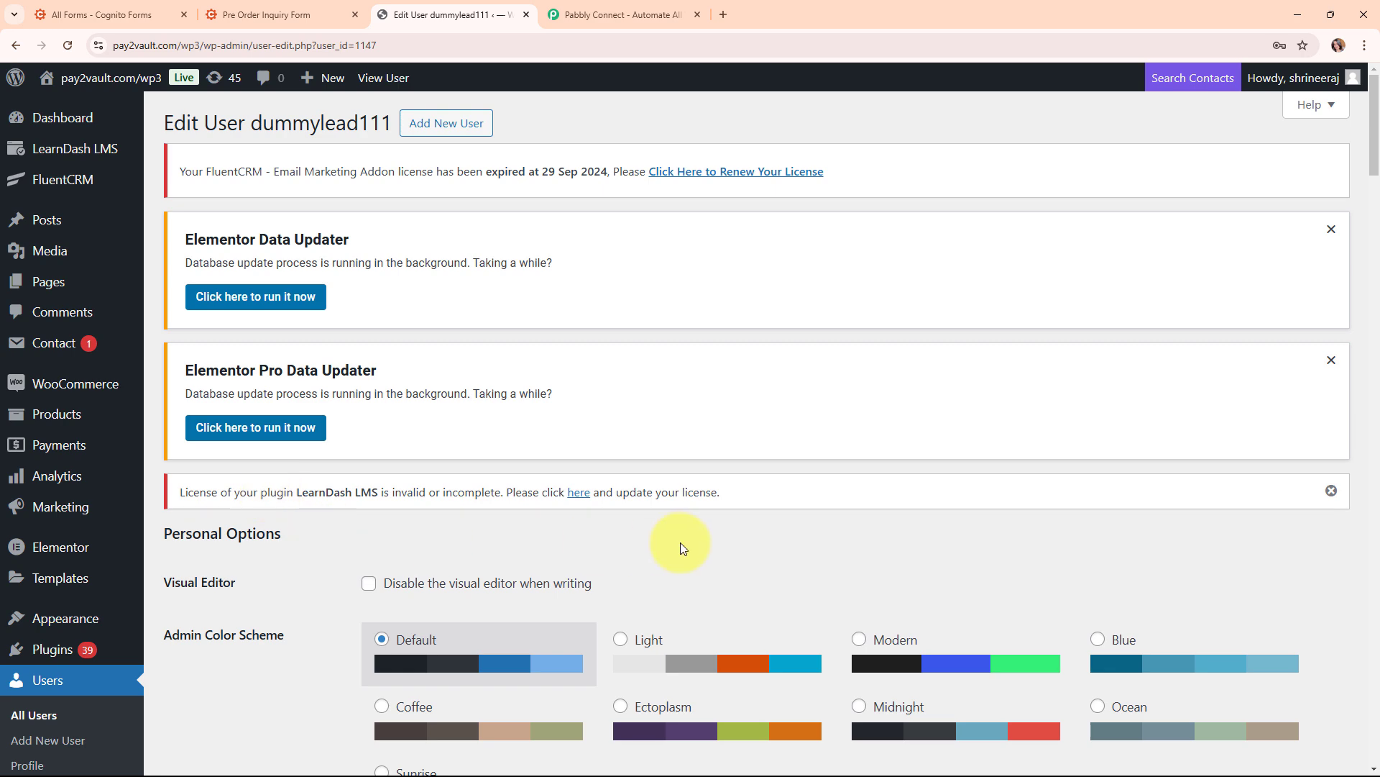
scroll(683, 548, "down", 10)
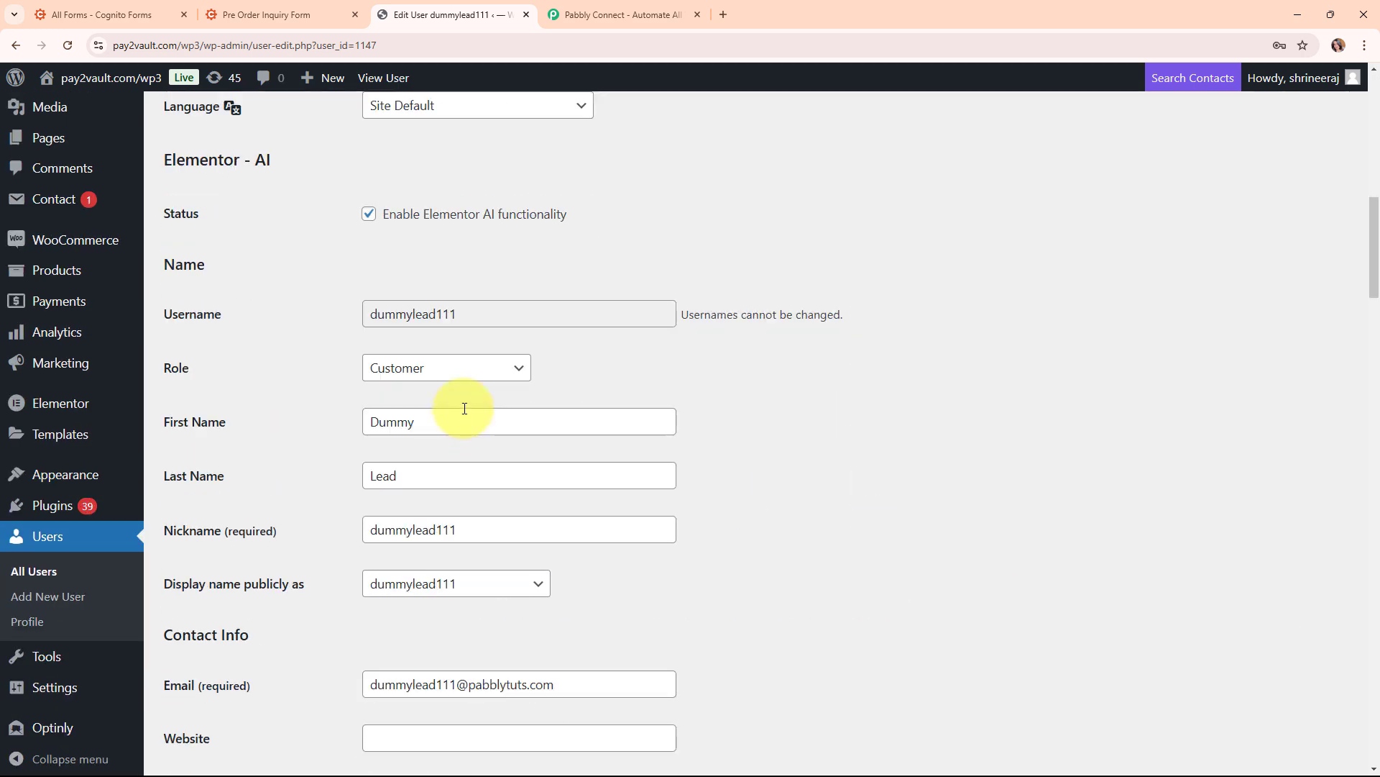
scroll(546, 598, "down", 3)
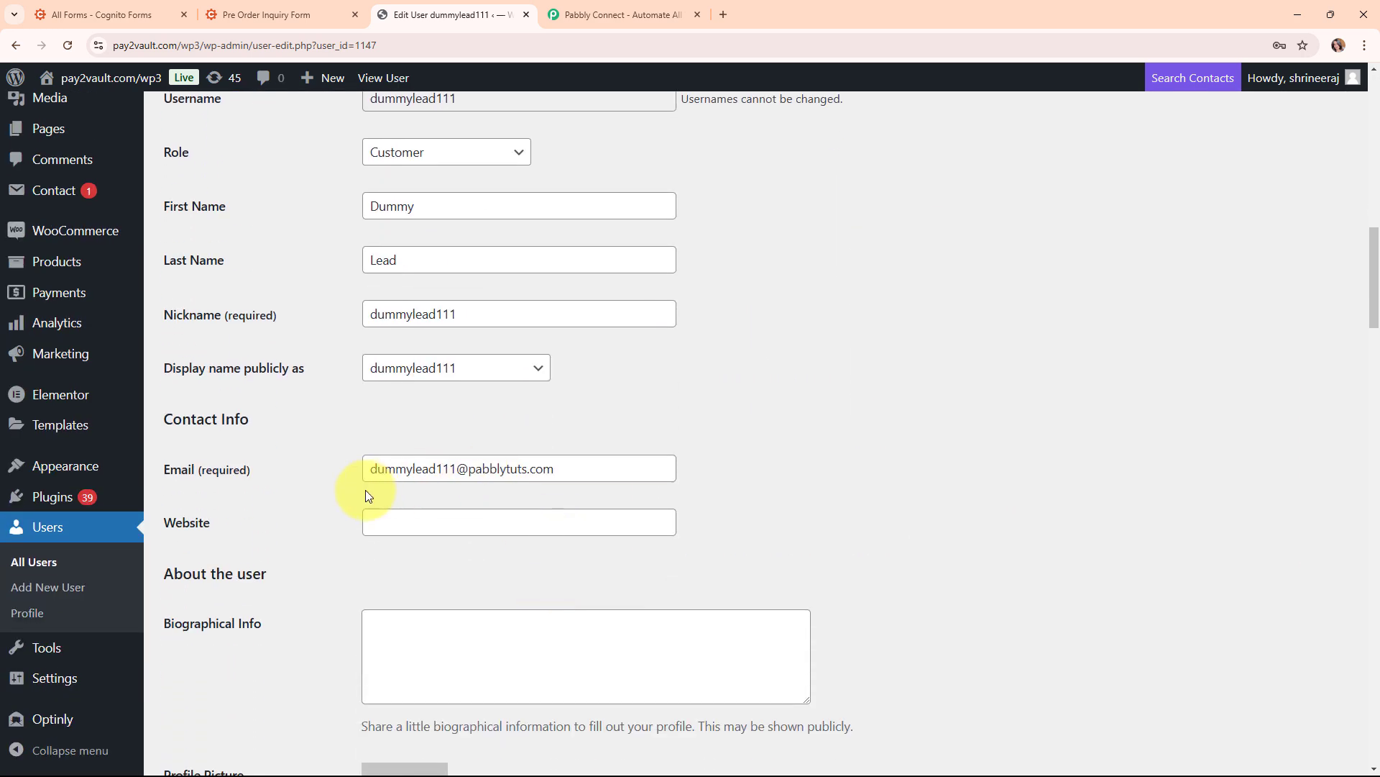
left_click(583, 474)
left_click_drag(583, 474, 308, 498)
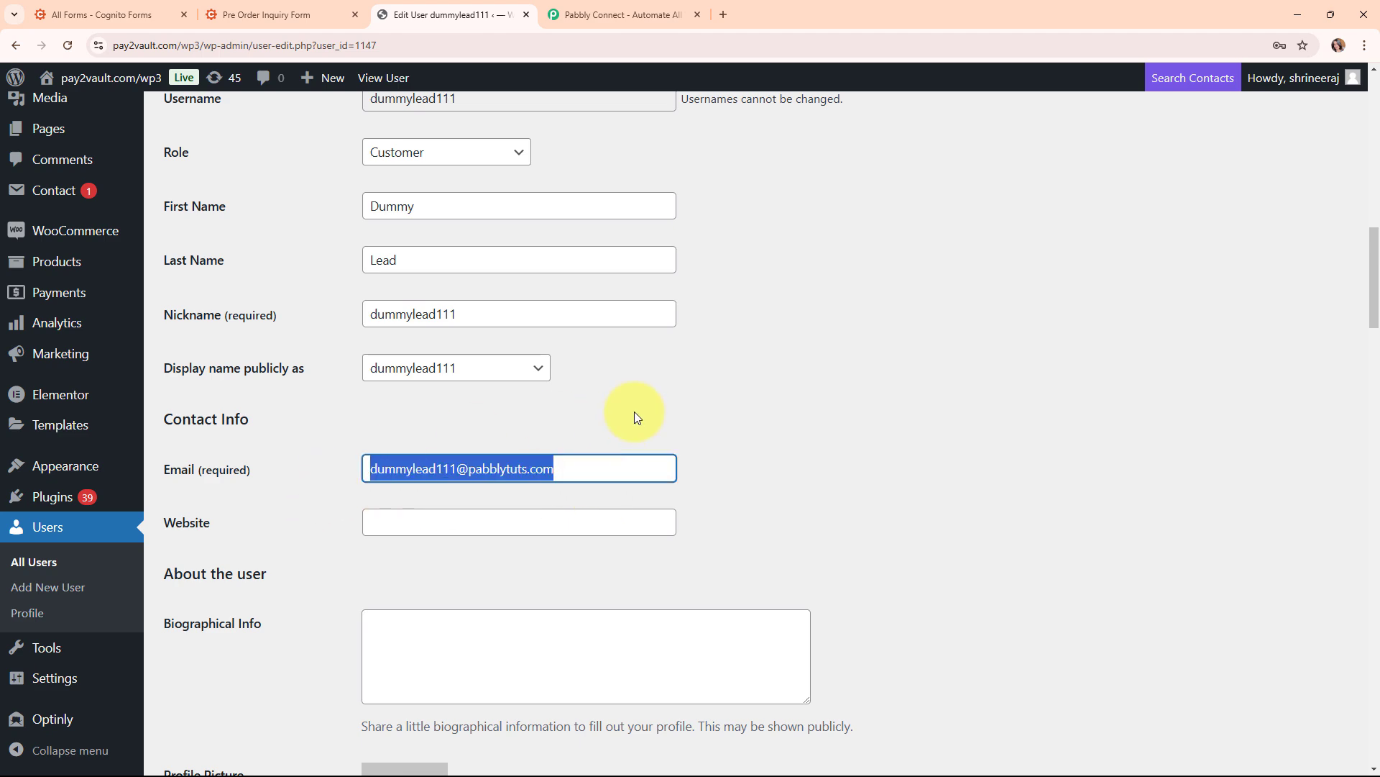
left_click(709, 425)
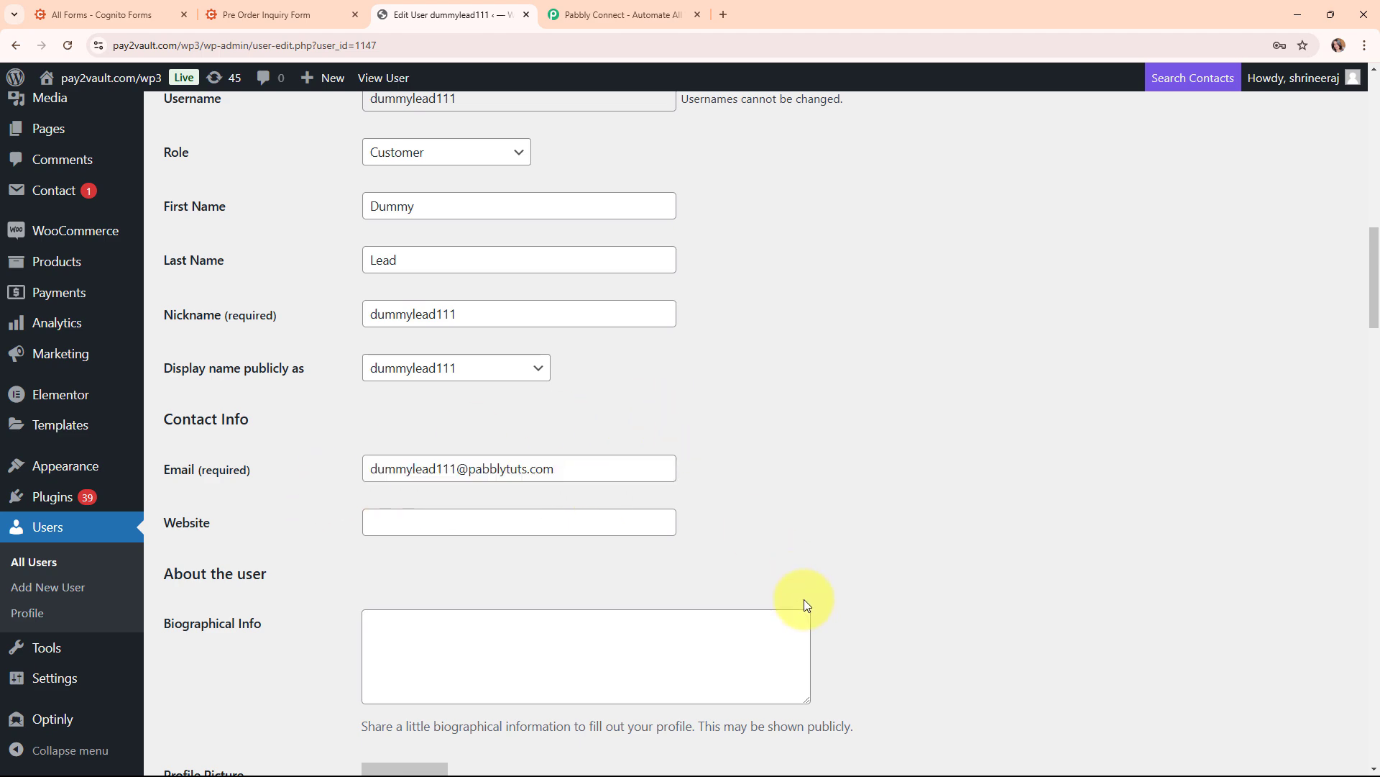
scroll(804, 600, "up", 8)
scroll(804, 598, "up", 5)
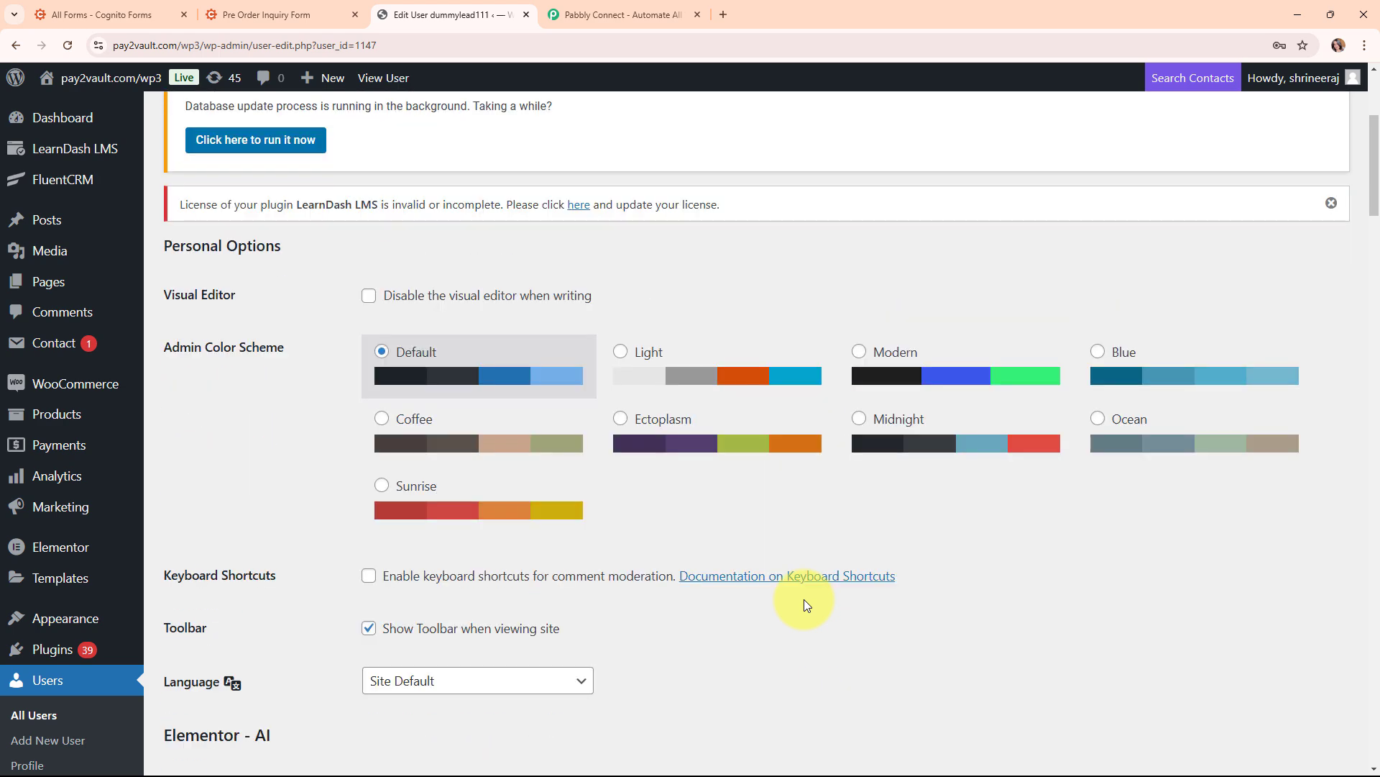
left_click(7, 53)
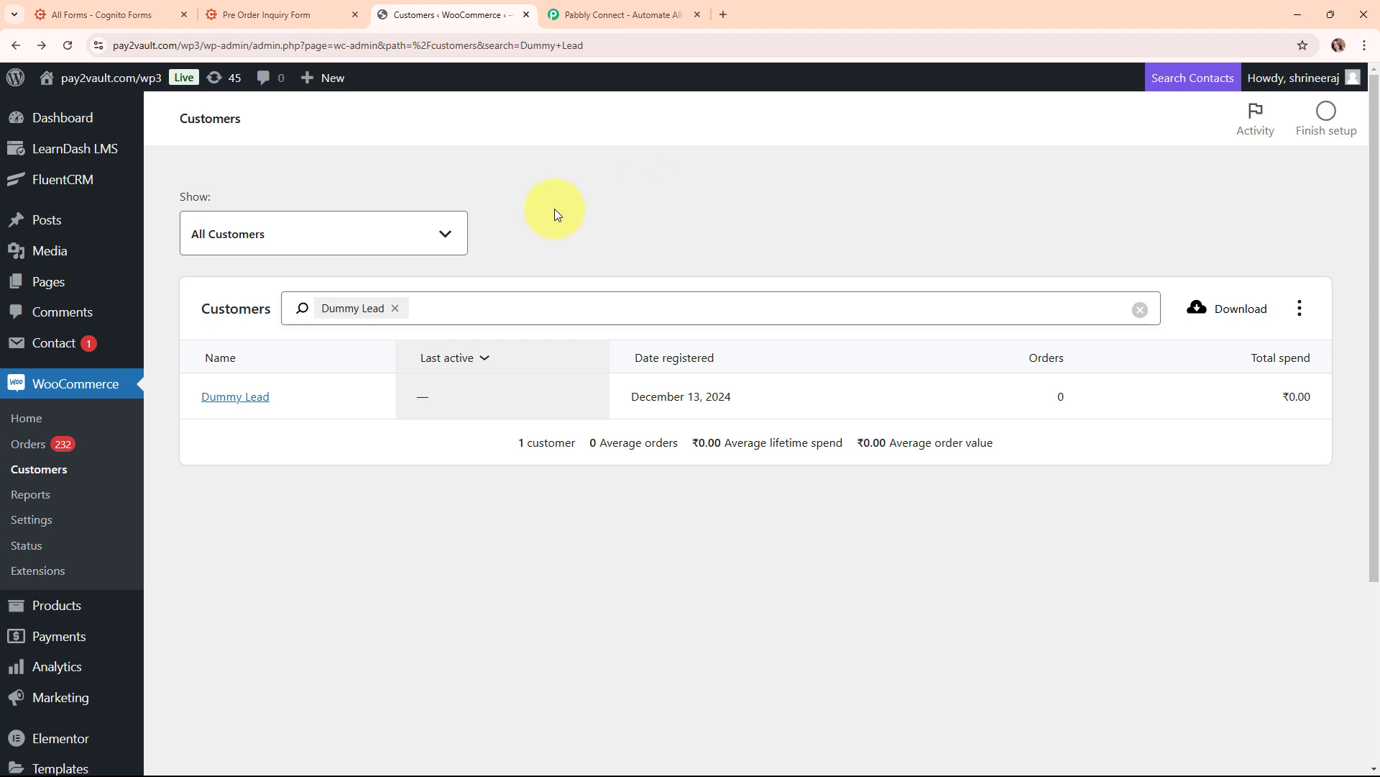
Clear the customer search and switch to the Pabbly Connect home page
left_click(16, 44)
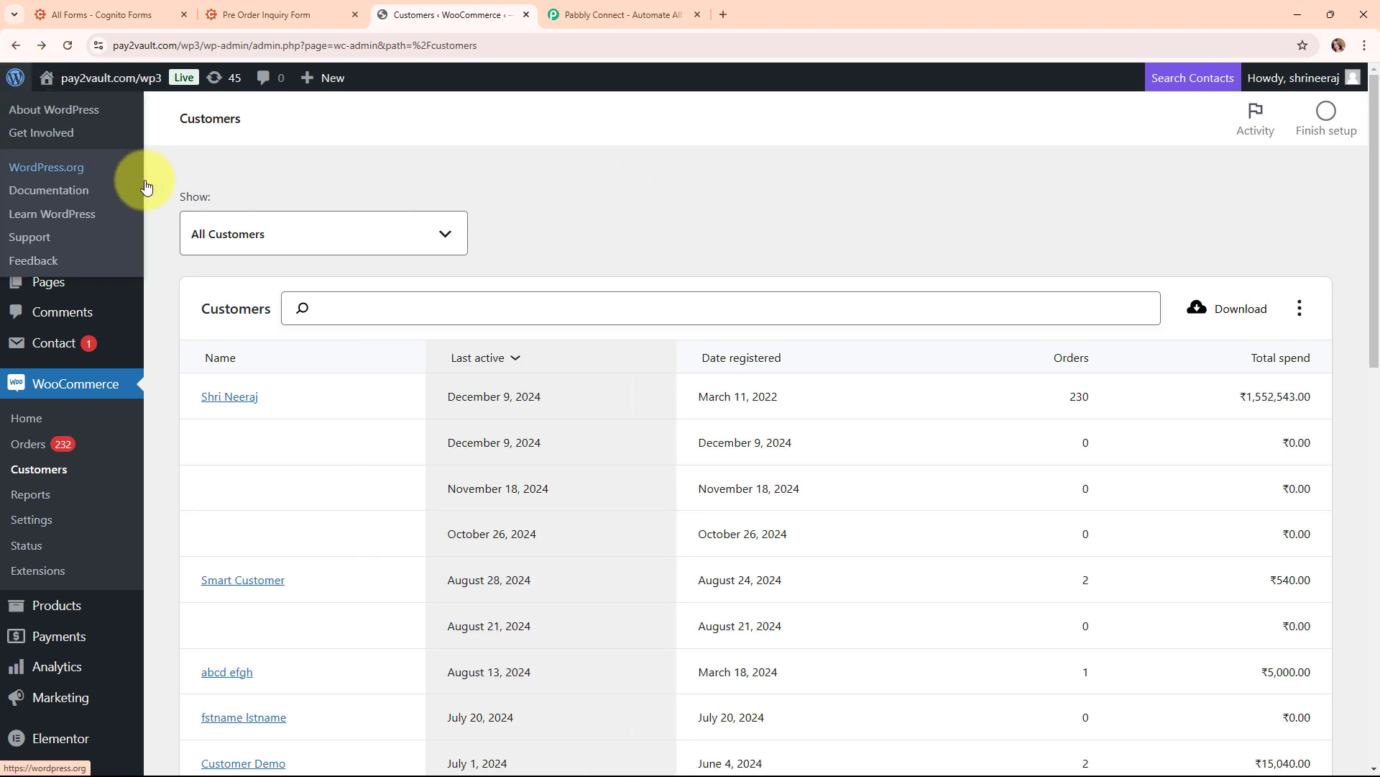
left_click(615, 4)
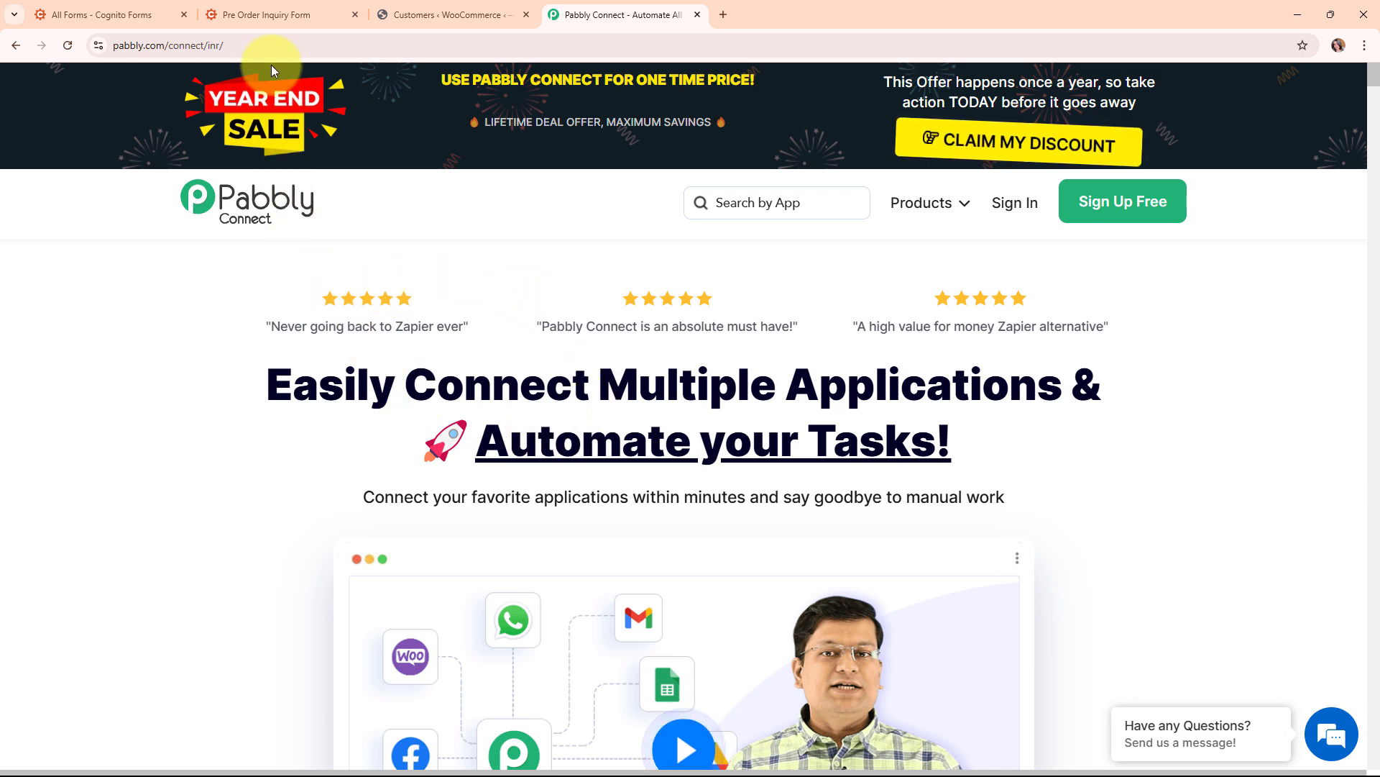
Sign in to Pabbly and open Pabbly Connect from the All Pabbly Apps page
left_click(270, 47)
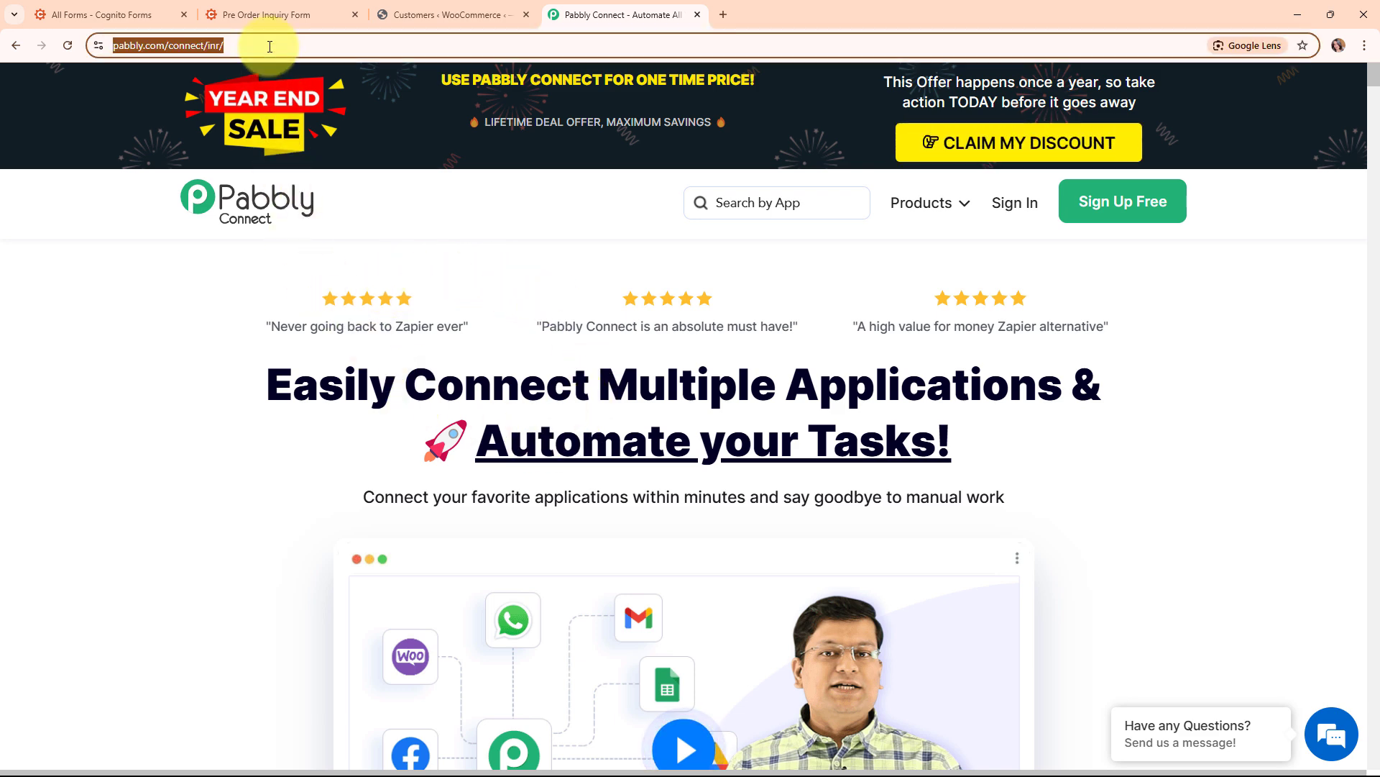
left_click(374, 264)
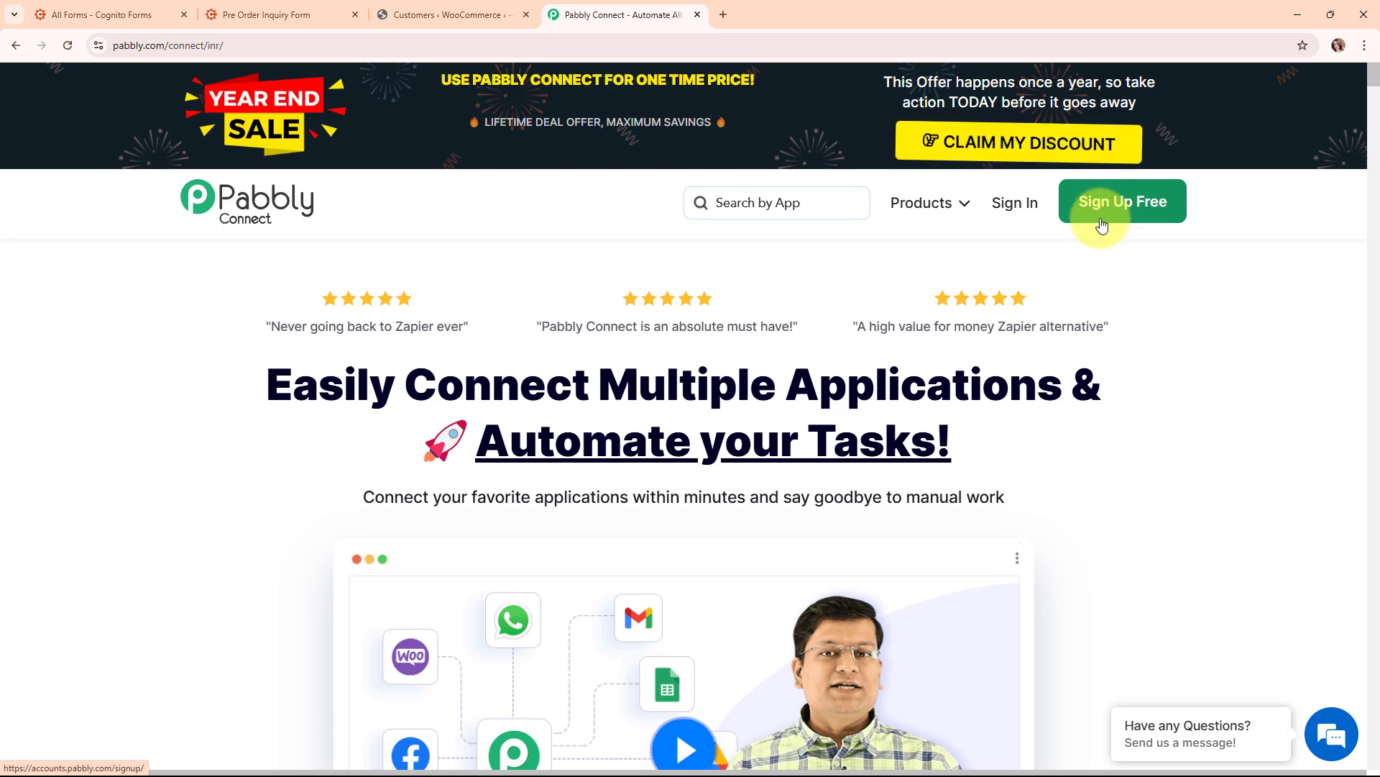
left_click(1006, 210)
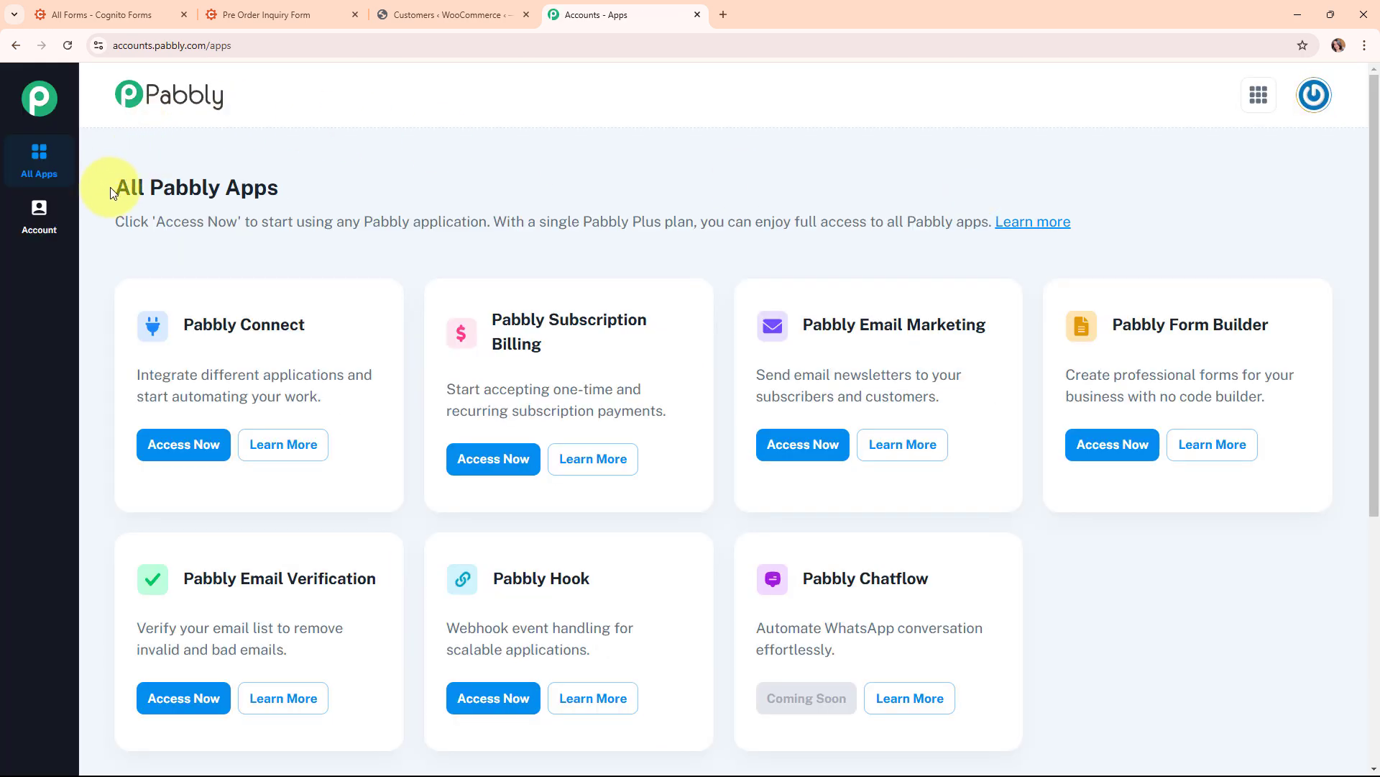
left_click_drag(112, 193, 303, 199)
left_click(450, 196)
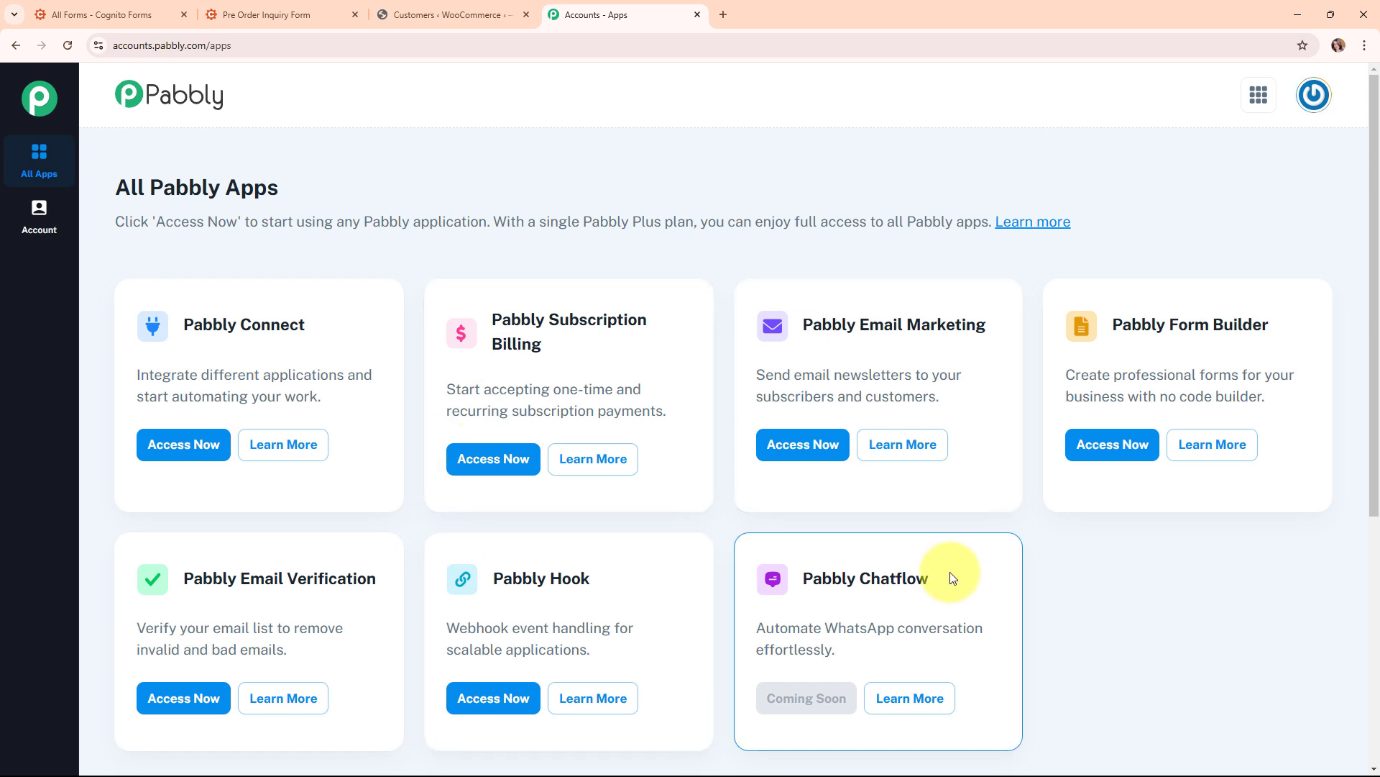
left_click(180, 462)
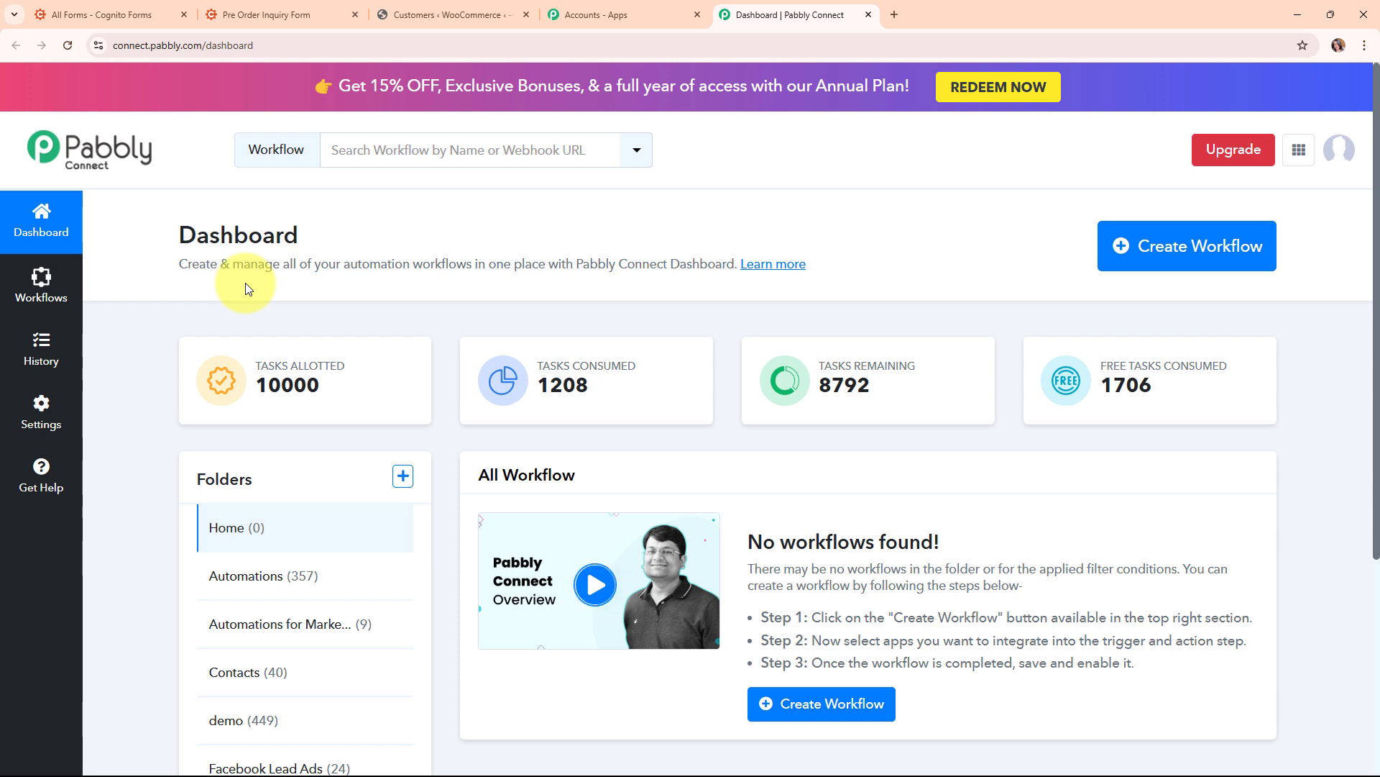
Start a new workflow named 'Create WooCommerce Customer on Cognito Forms Submission' in the Automations folder
left_click(1208, 268)
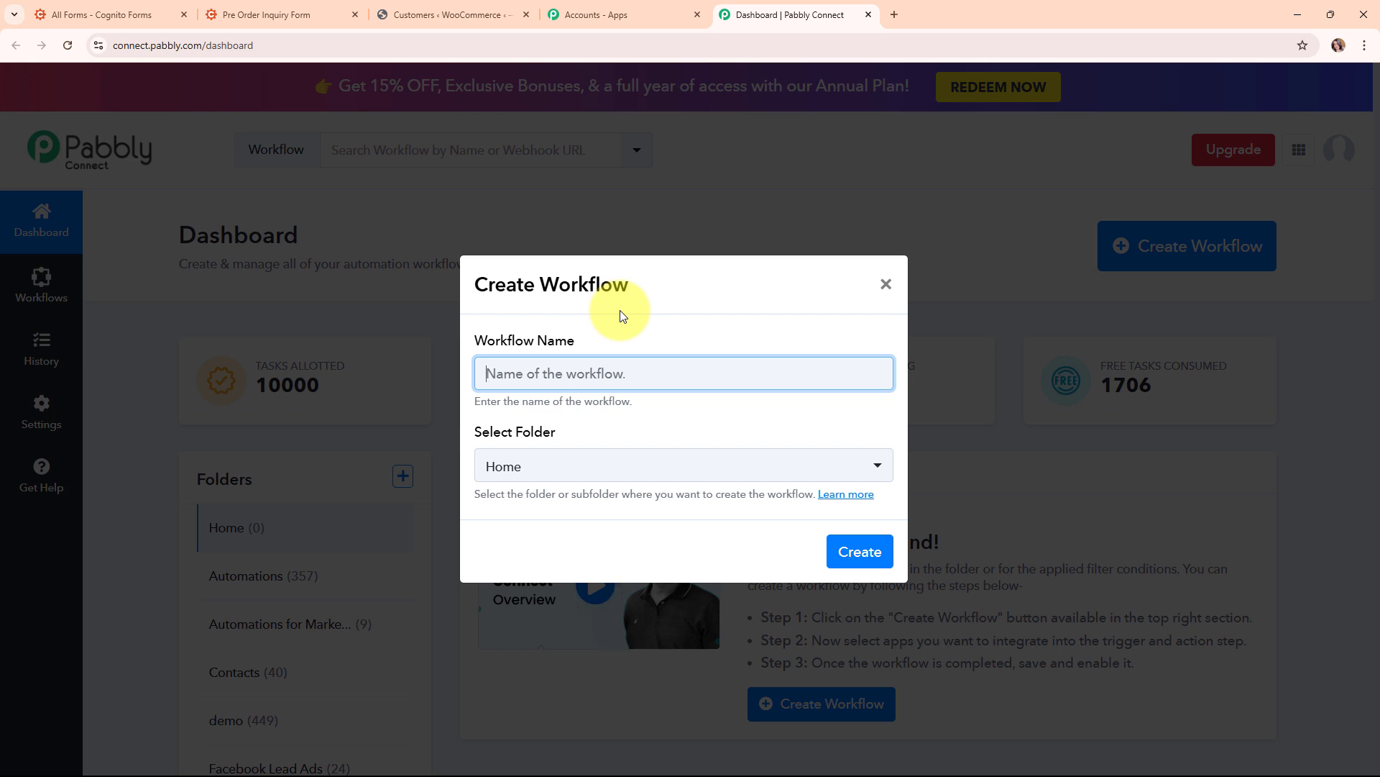
type("Create WooCommerce Customer on Cognito Forms Submission")
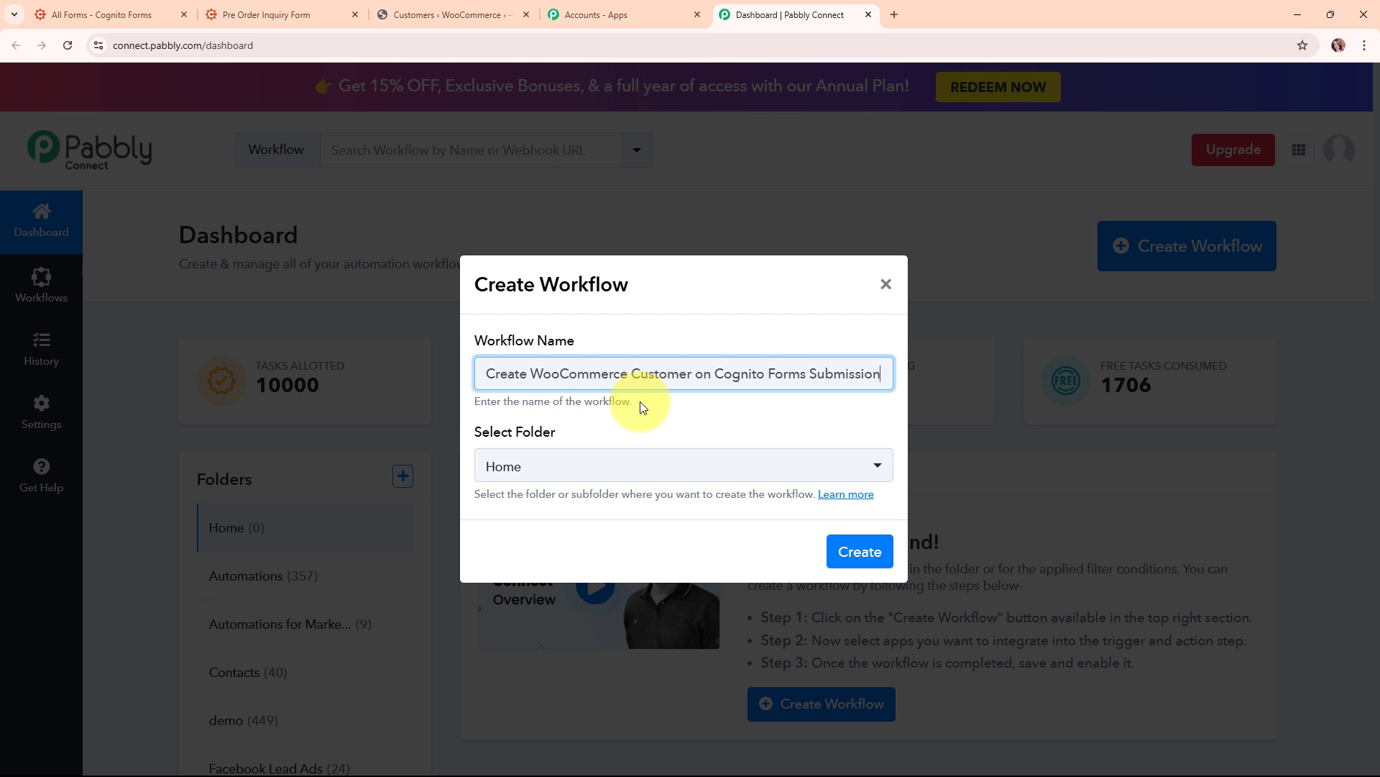
left_click(657, 465)
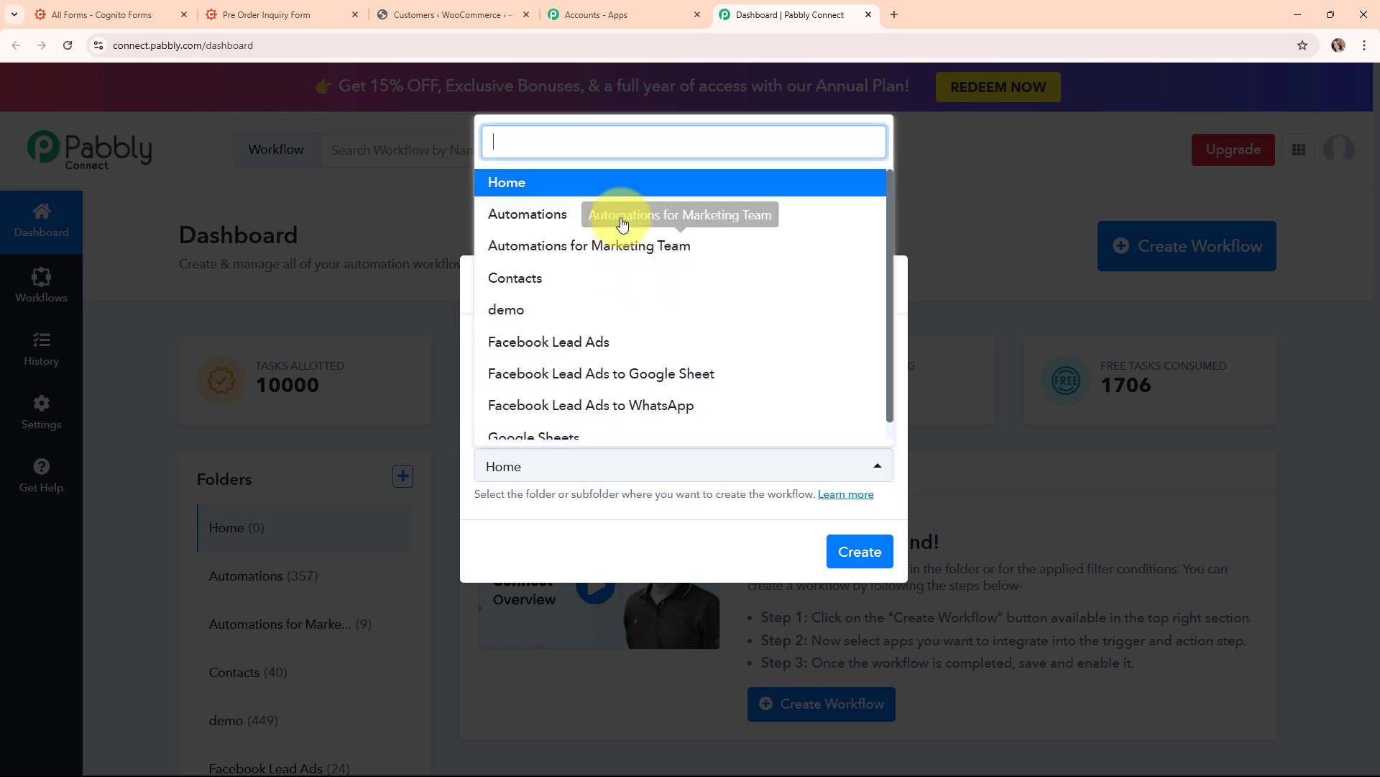
left_click(620, 215)
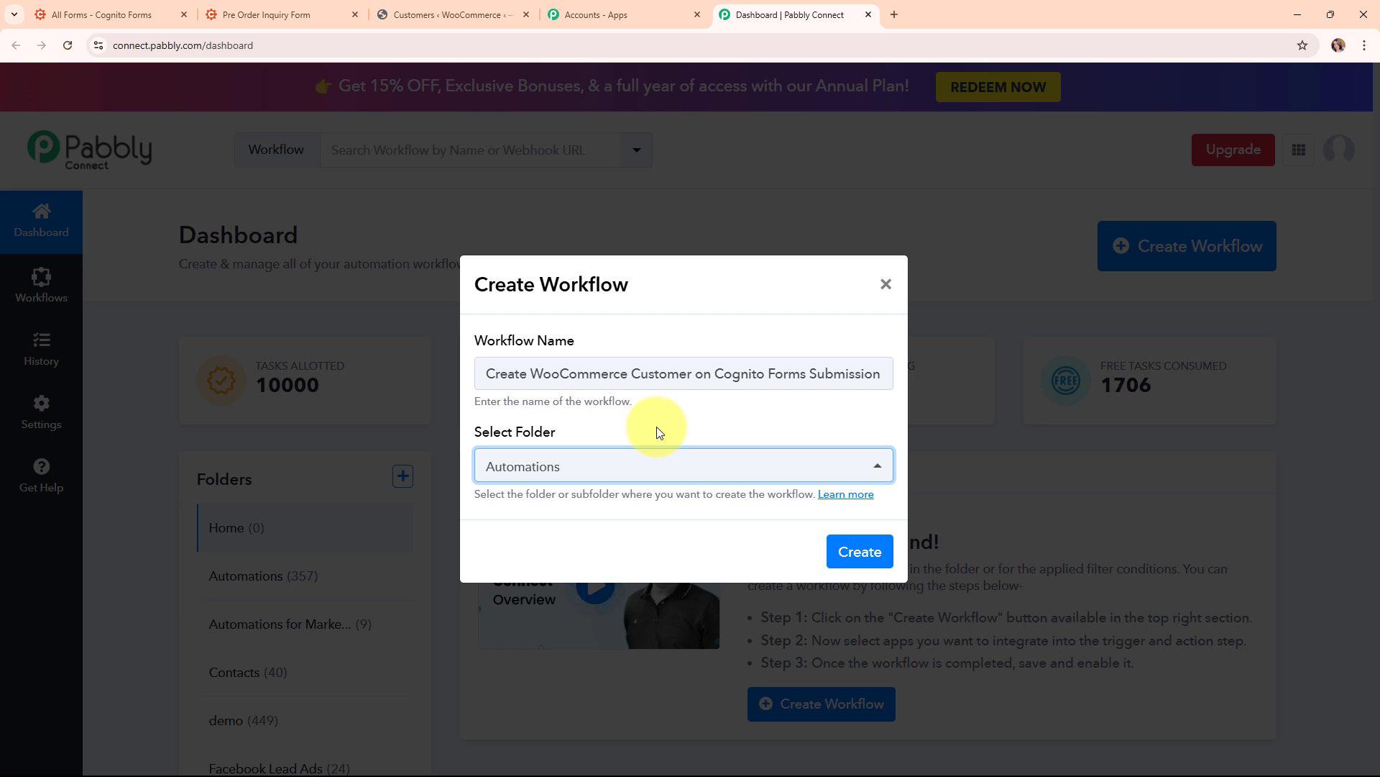
Read the help article on workflow folders, then create the workflow
left_click(838, 500)
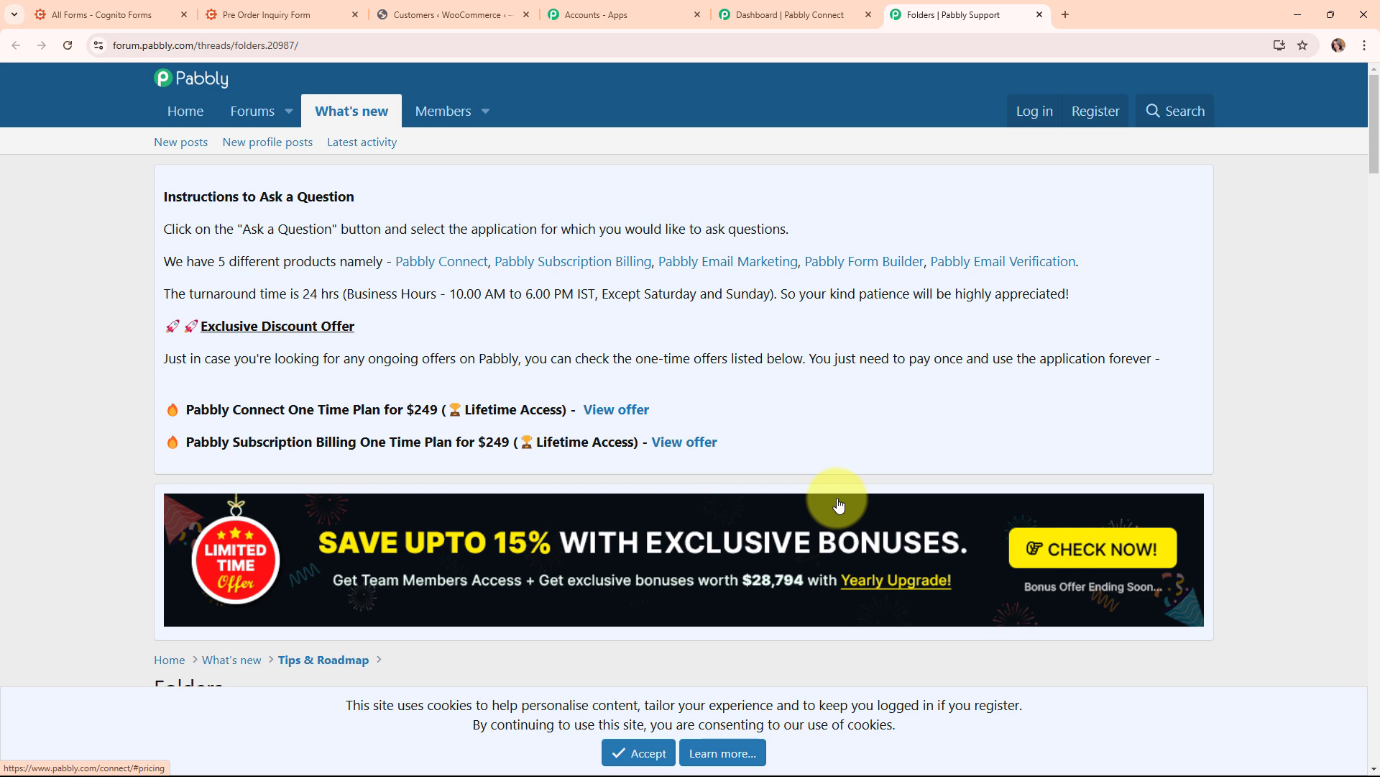
scroll(839, 506, "down", 8)
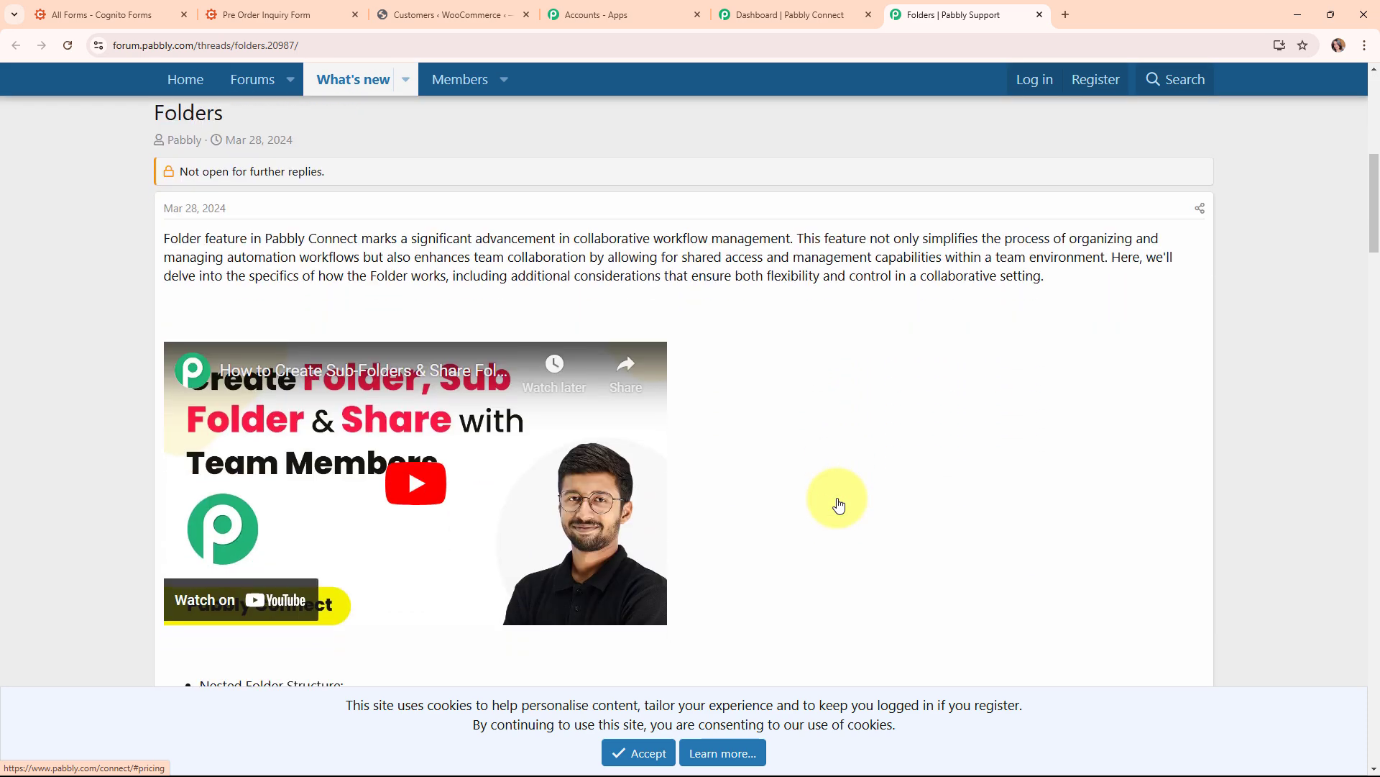
scroll(839, 506, "down", 1)
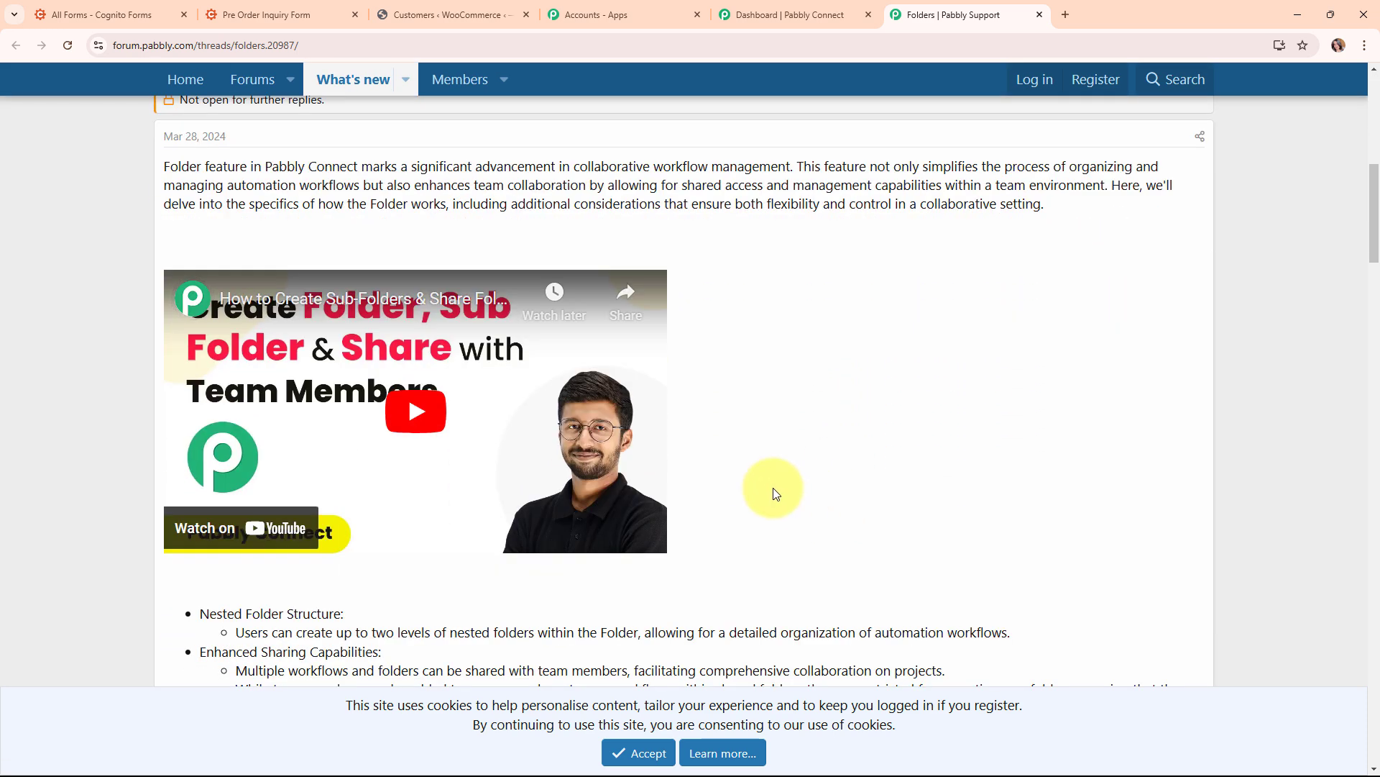
left_click(1041, 15)
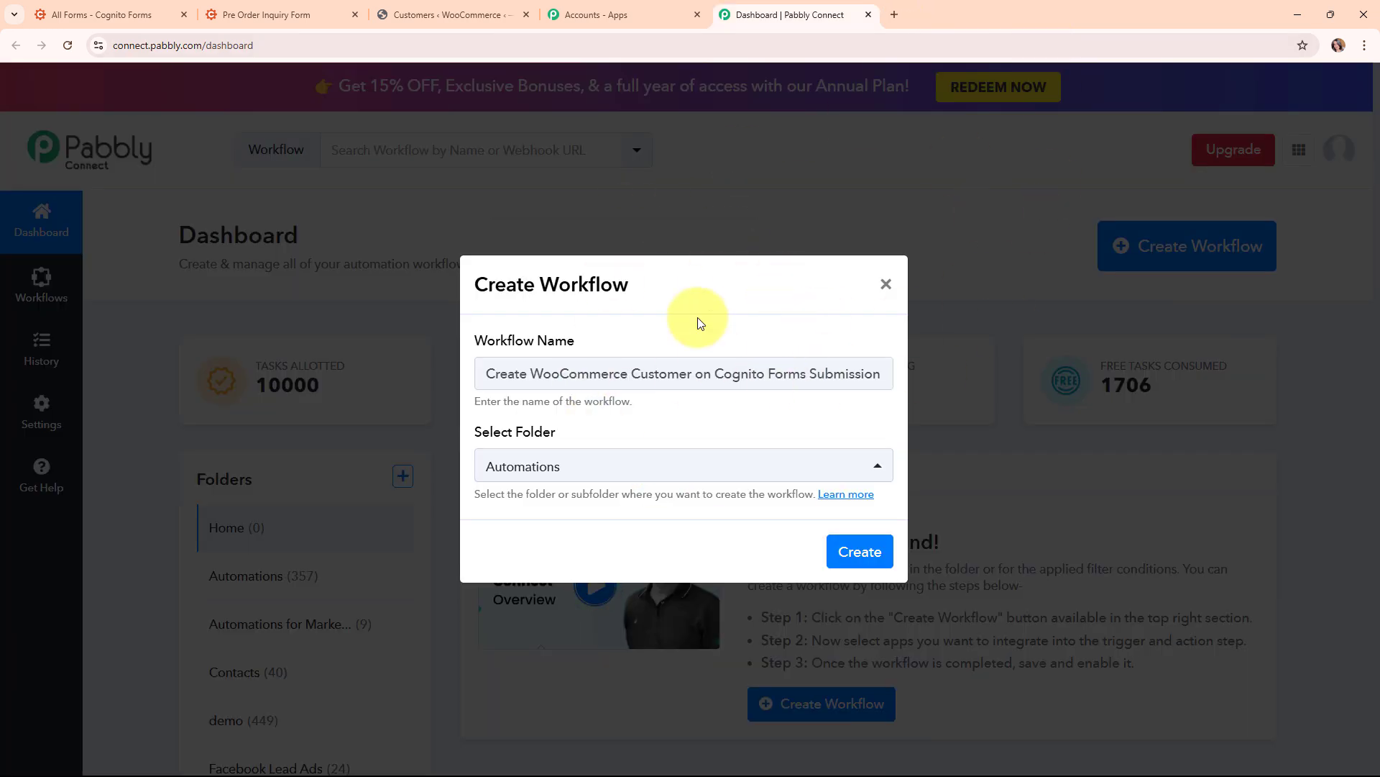
left_click(865, 550)
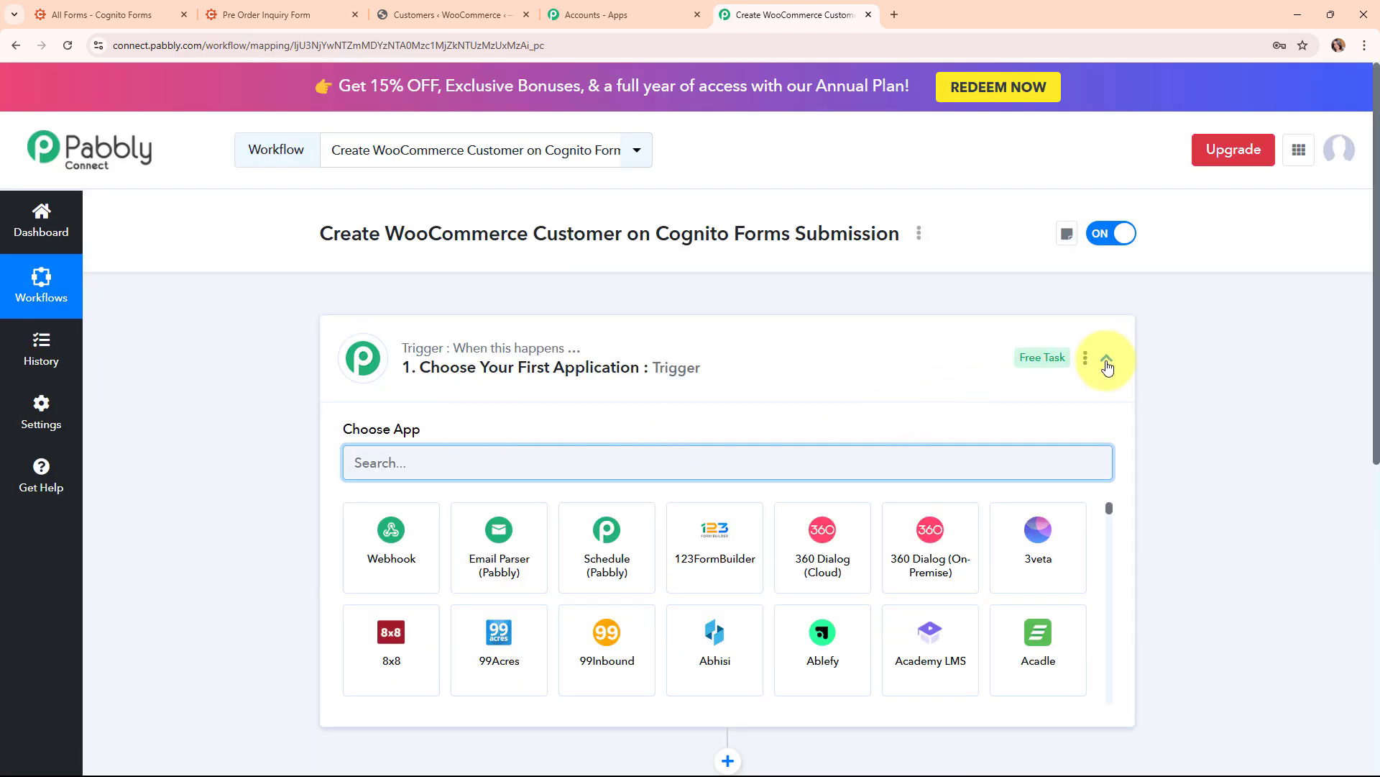
Set the trigger app to Cognito Forms, found by searching 'cog', with the New Entry event
left_click(1107, 359)
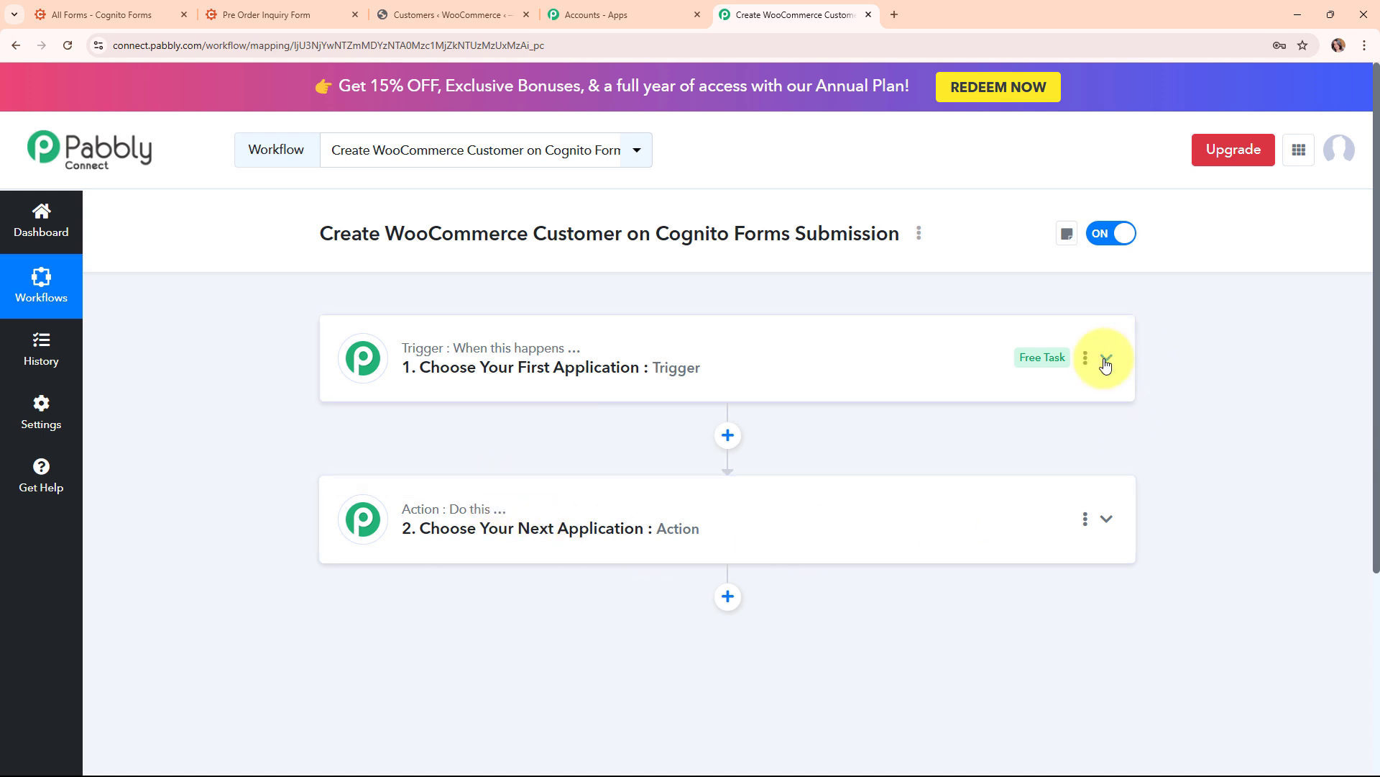
left_click(1106, 360)
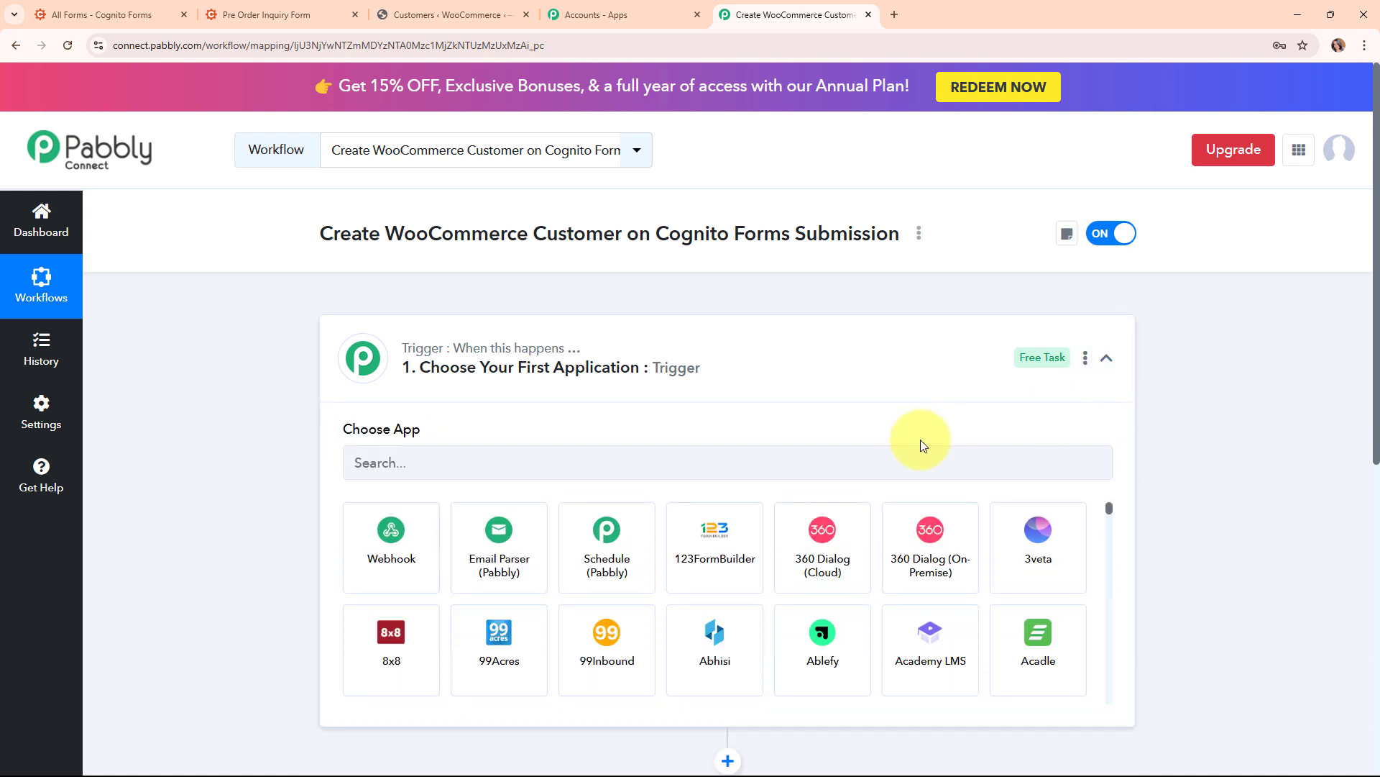
left_click(612, 464)
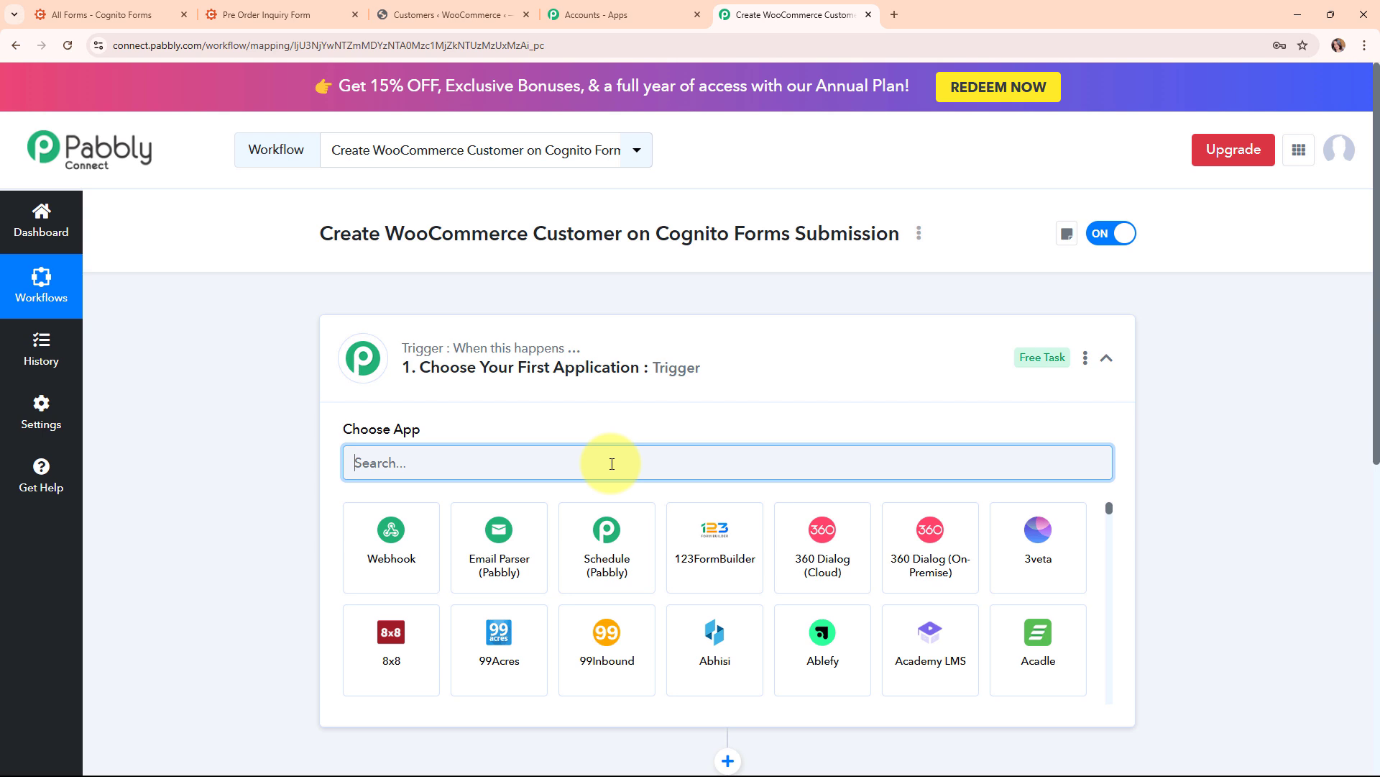
type("cog")
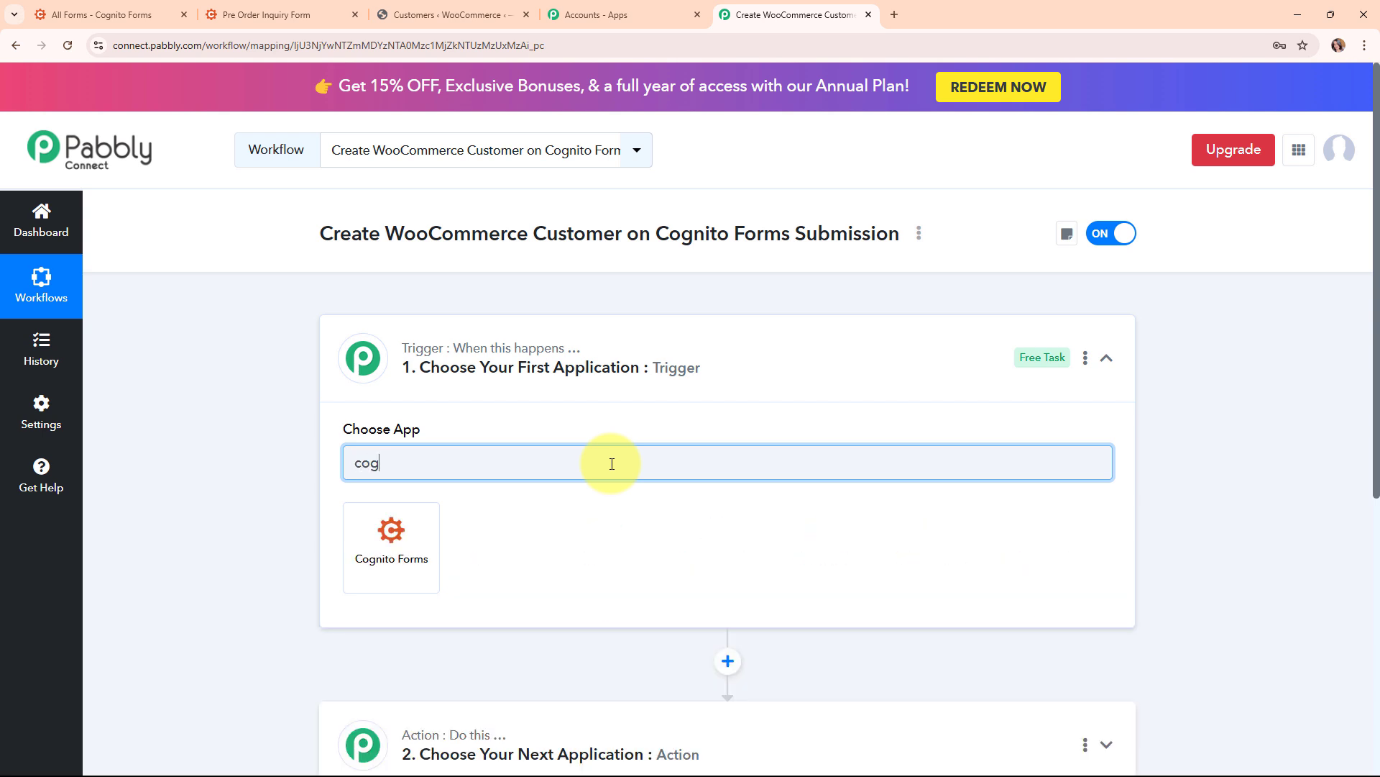
left_click(401, 576)
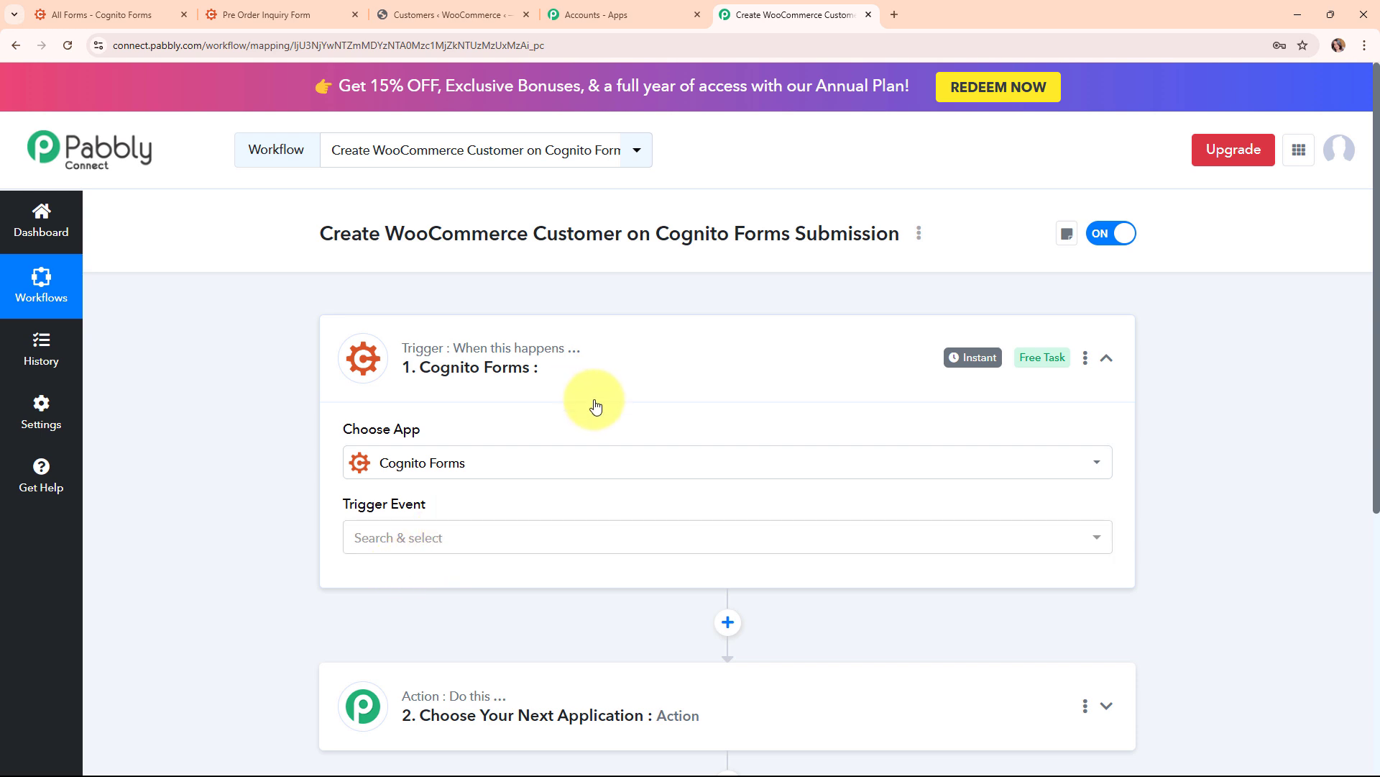
left_click(492, 549)
left_click(484, 632)
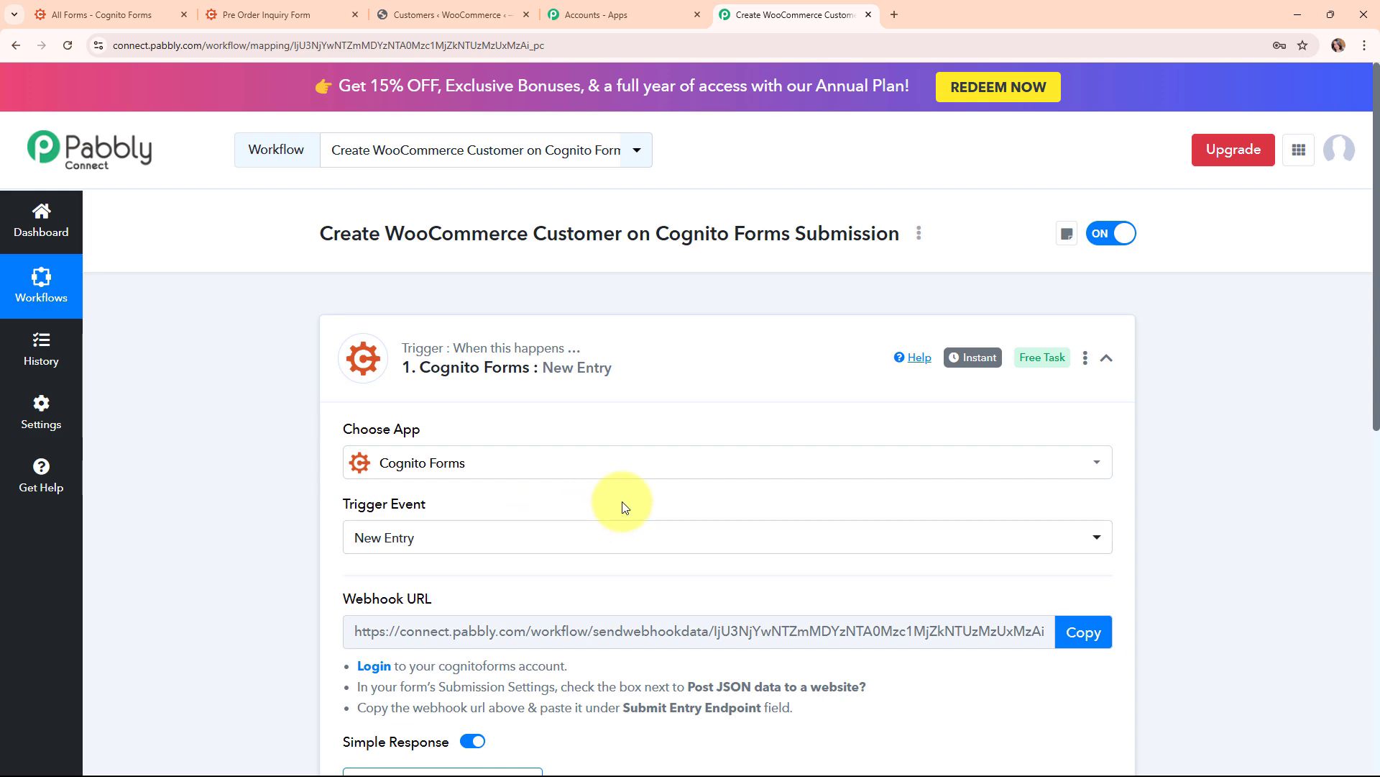
Copy the trigger's webhook URL and go to the Cognito Forms All Forms list
scroll(625, 509, "down", 3)
scroll(625, 508, "down", 1)
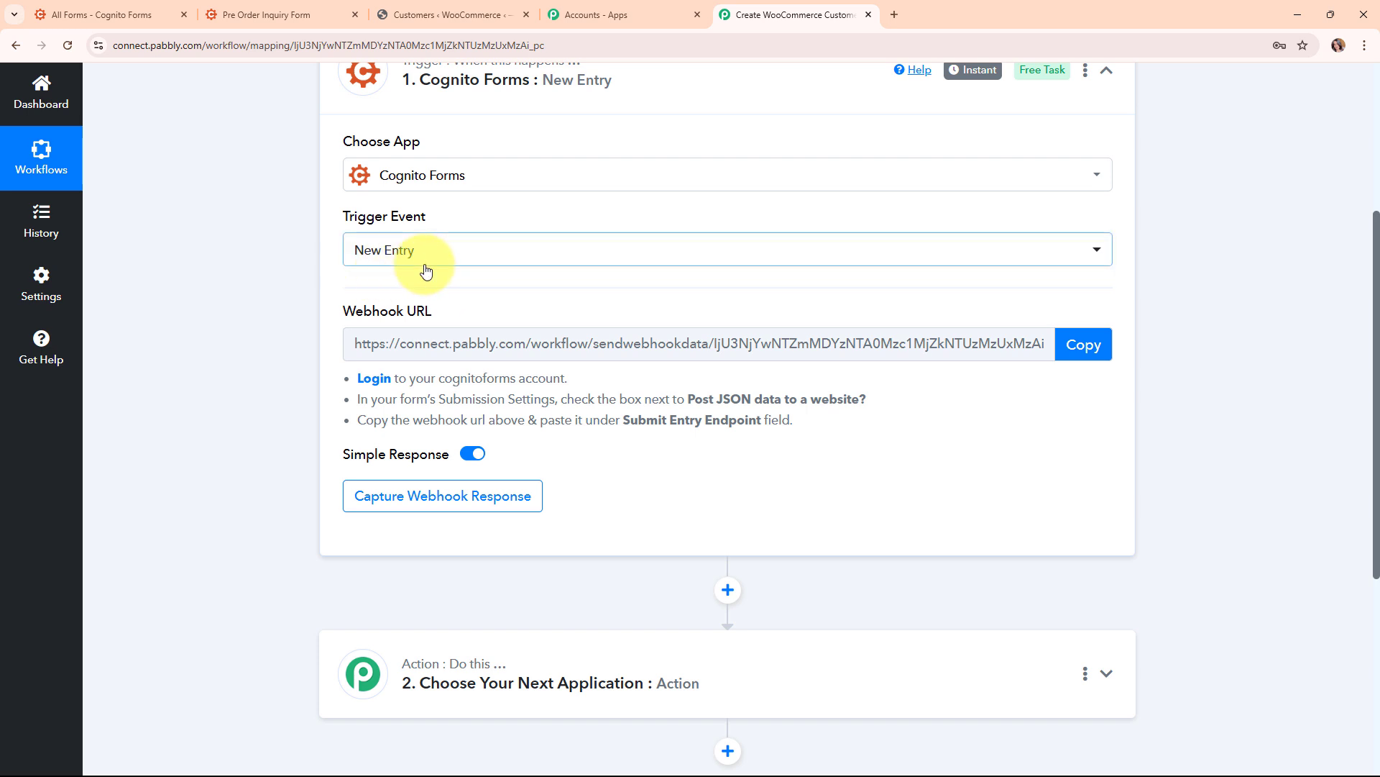
mouse_move(424, 312)
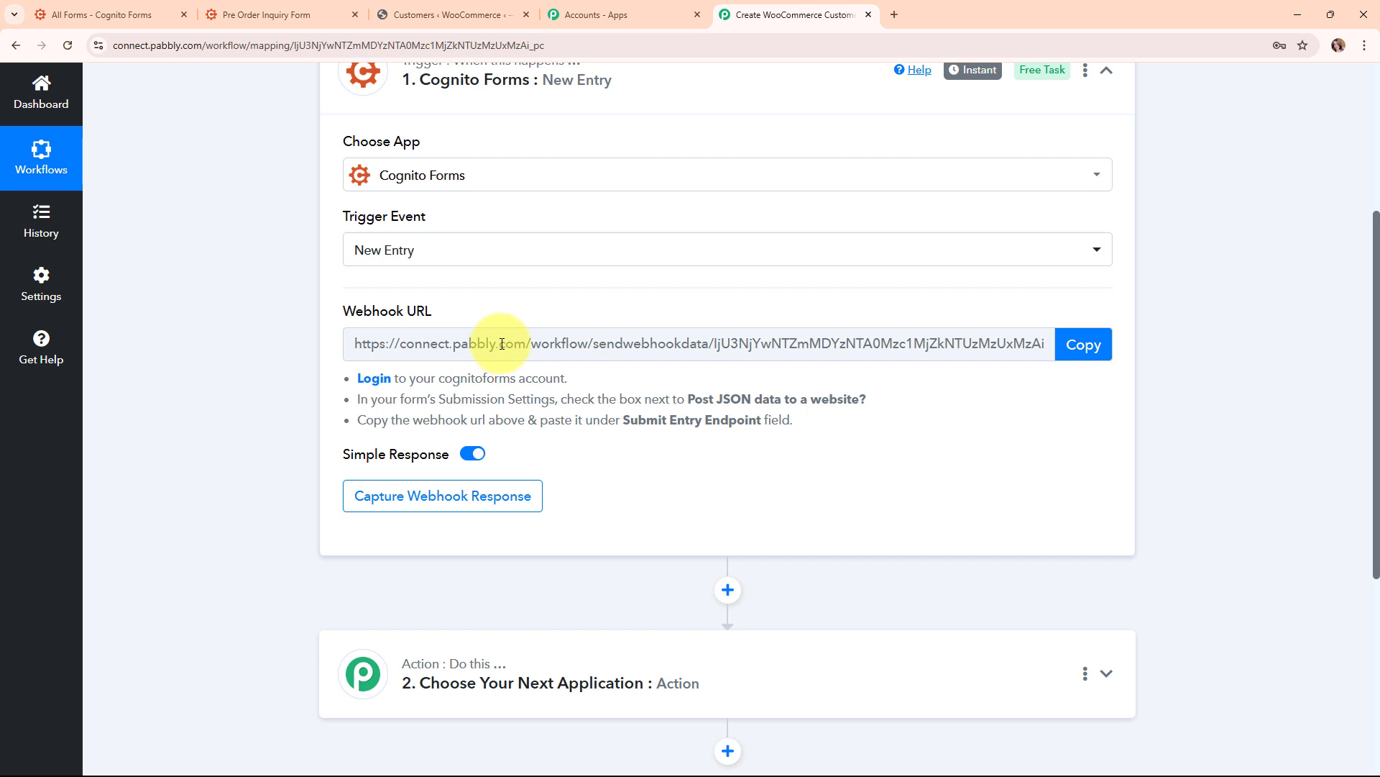
left_click_drag(357, 376, 817, 432)
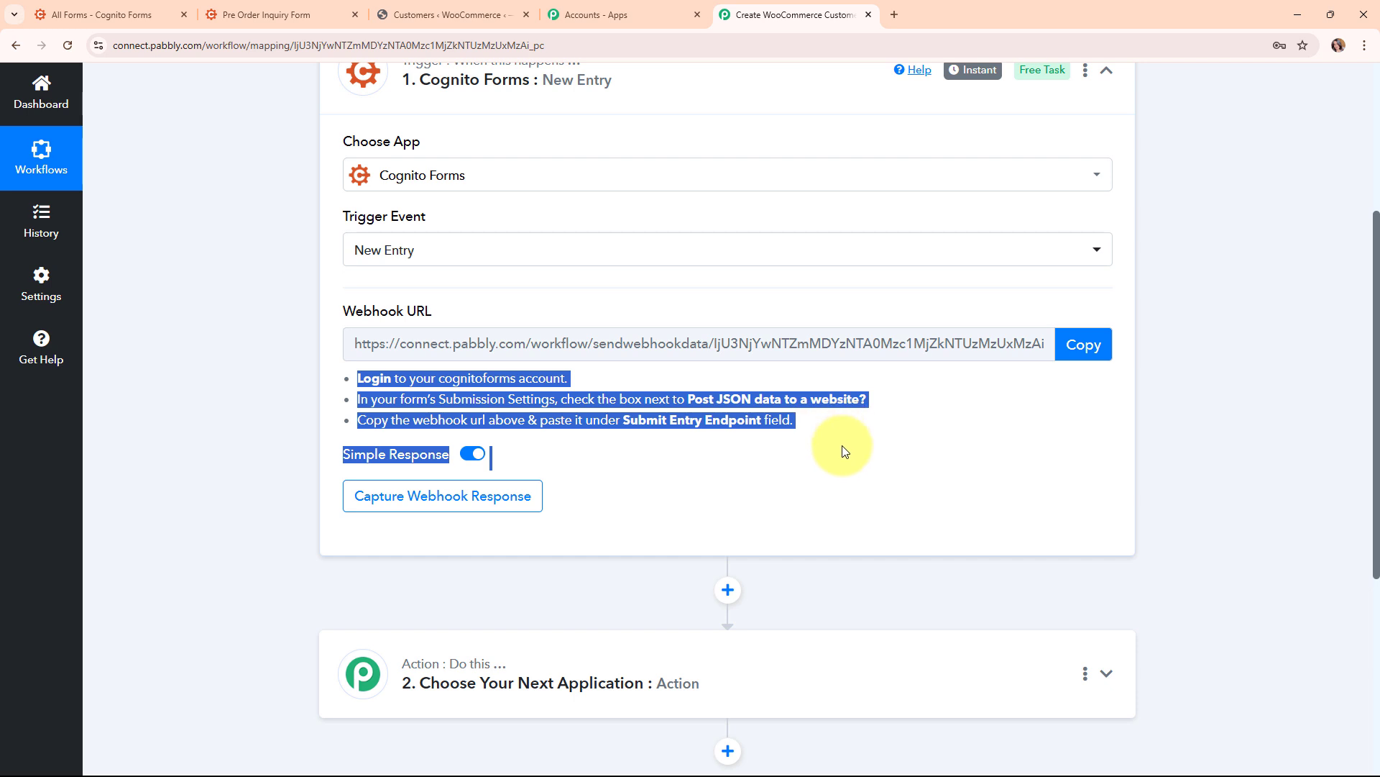
left_click(826, 447)
left_click(1071, 358)
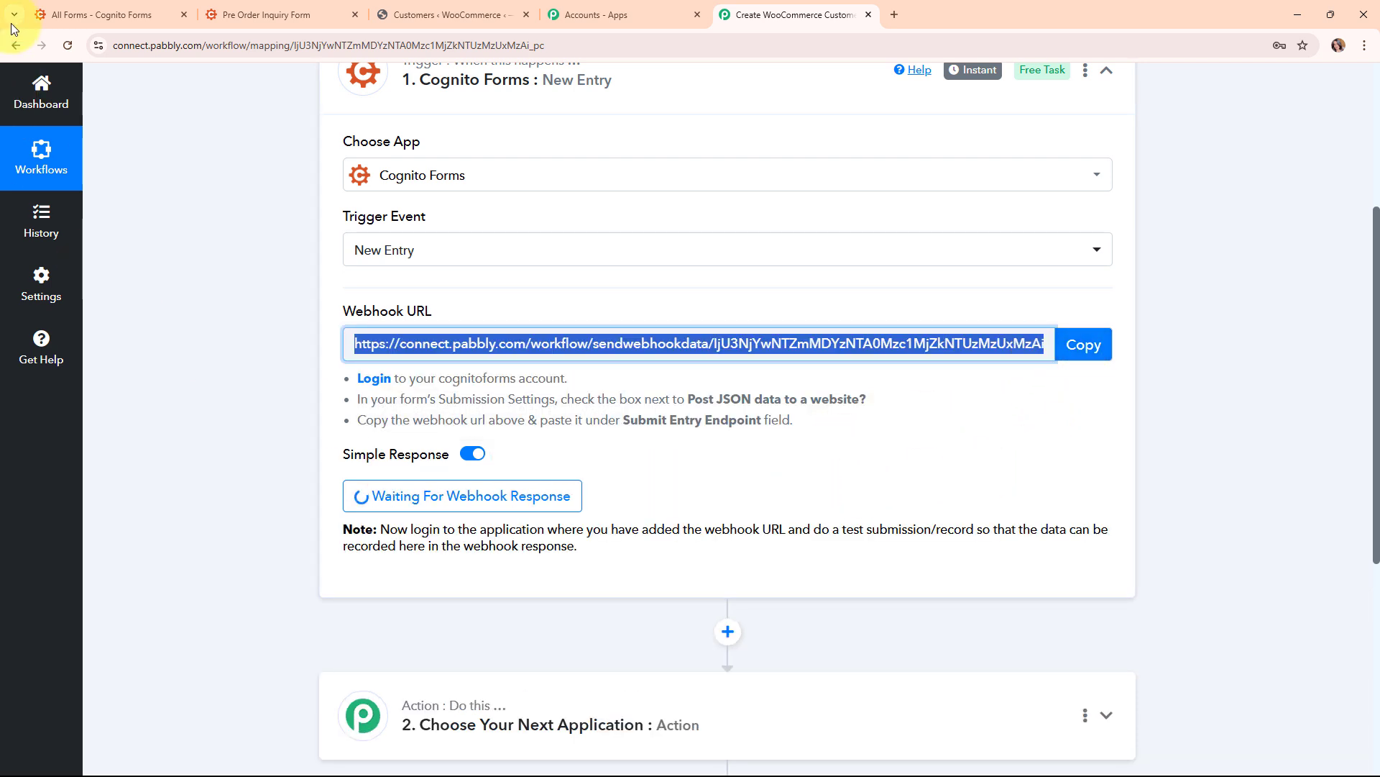
left_click(58, 9)
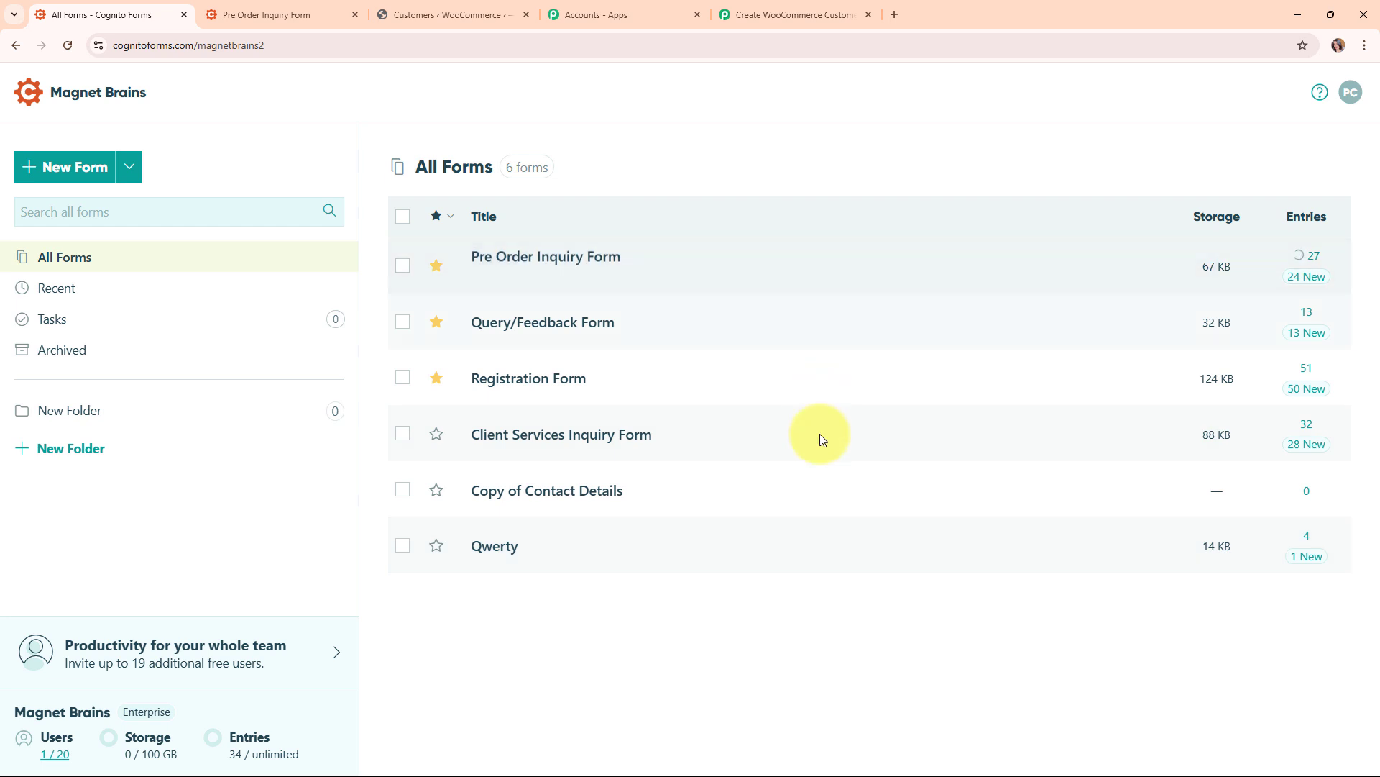
mouse_move(800, 555)
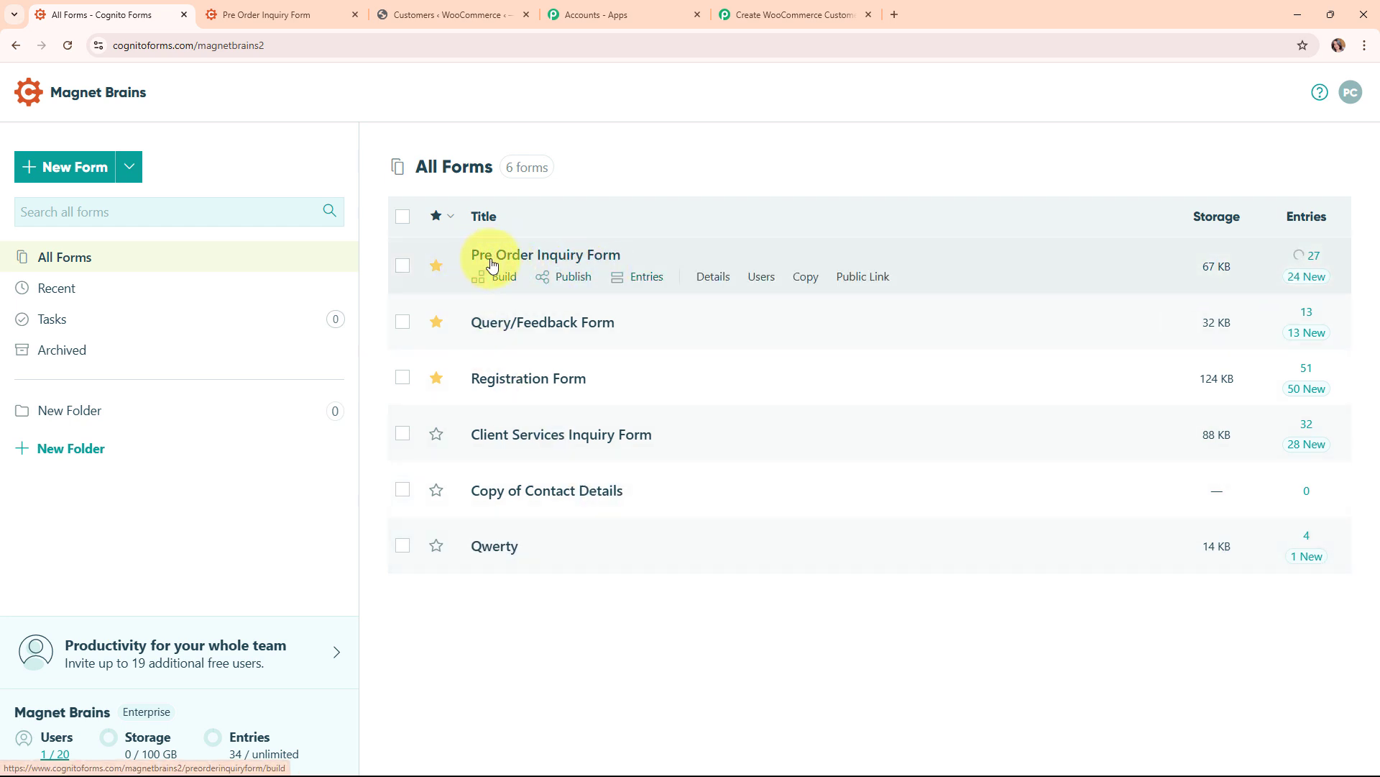
Replace the Pre Order Inquiry Form's Submit Entry Endpoint with the Pabbly webhook URL and save
left_click(560, 265)
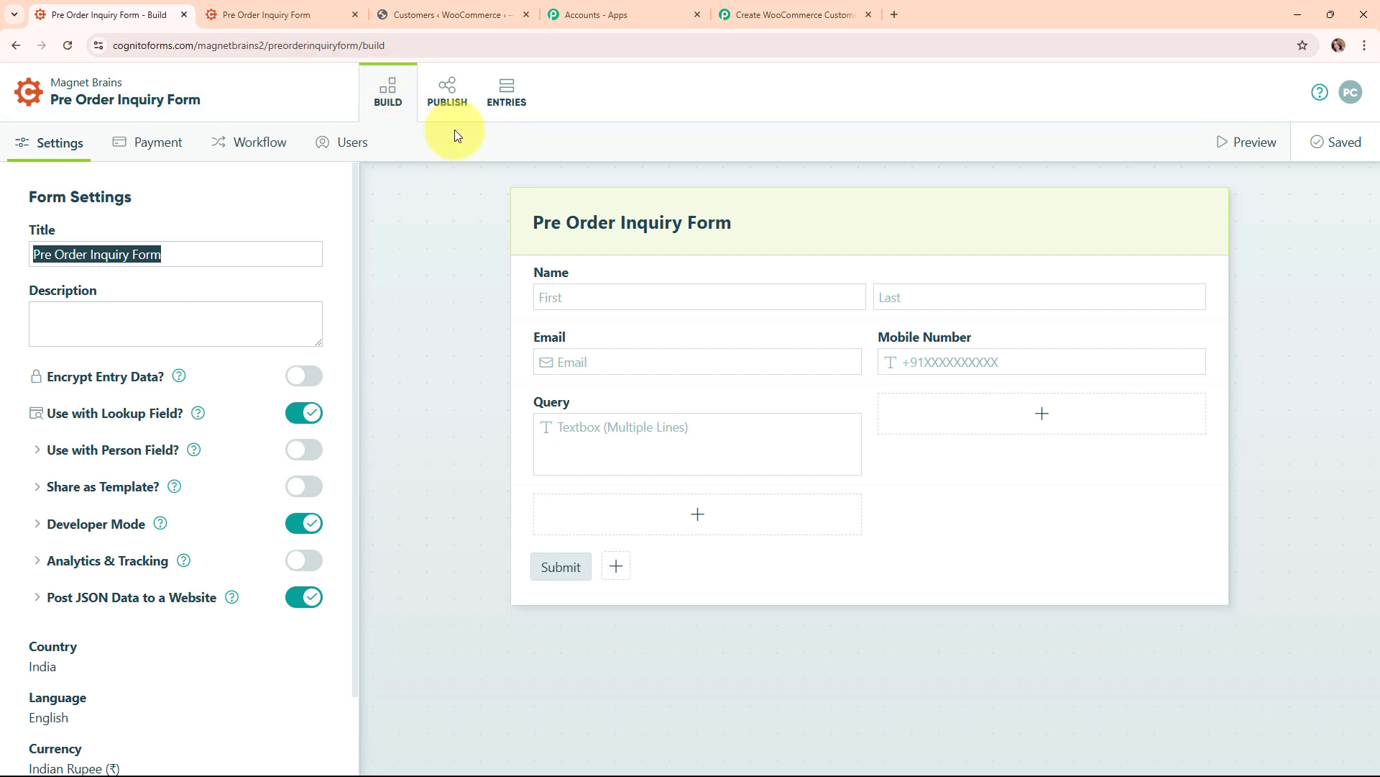
left_click(102, 603)
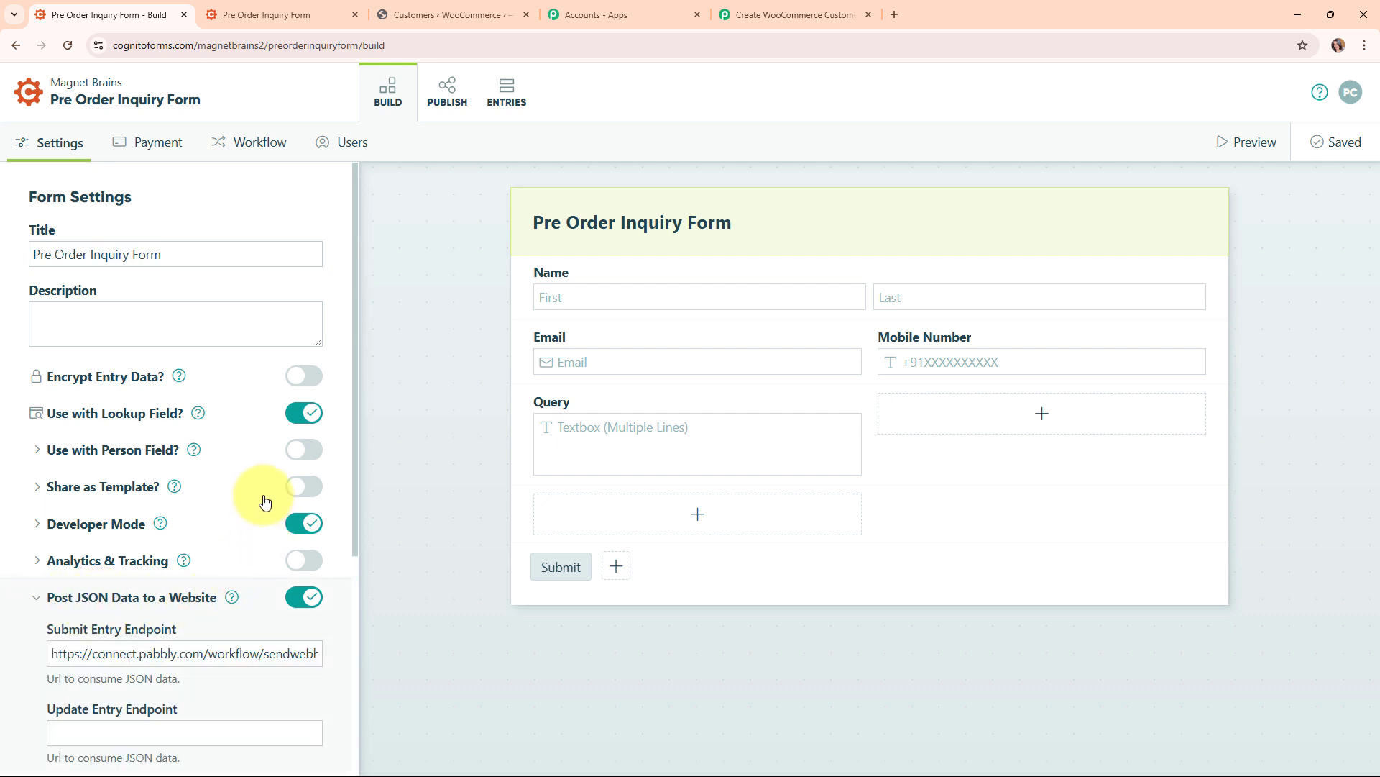
scroll(265, 500, "down", 2)
scroll(265, 500, "down", 1)
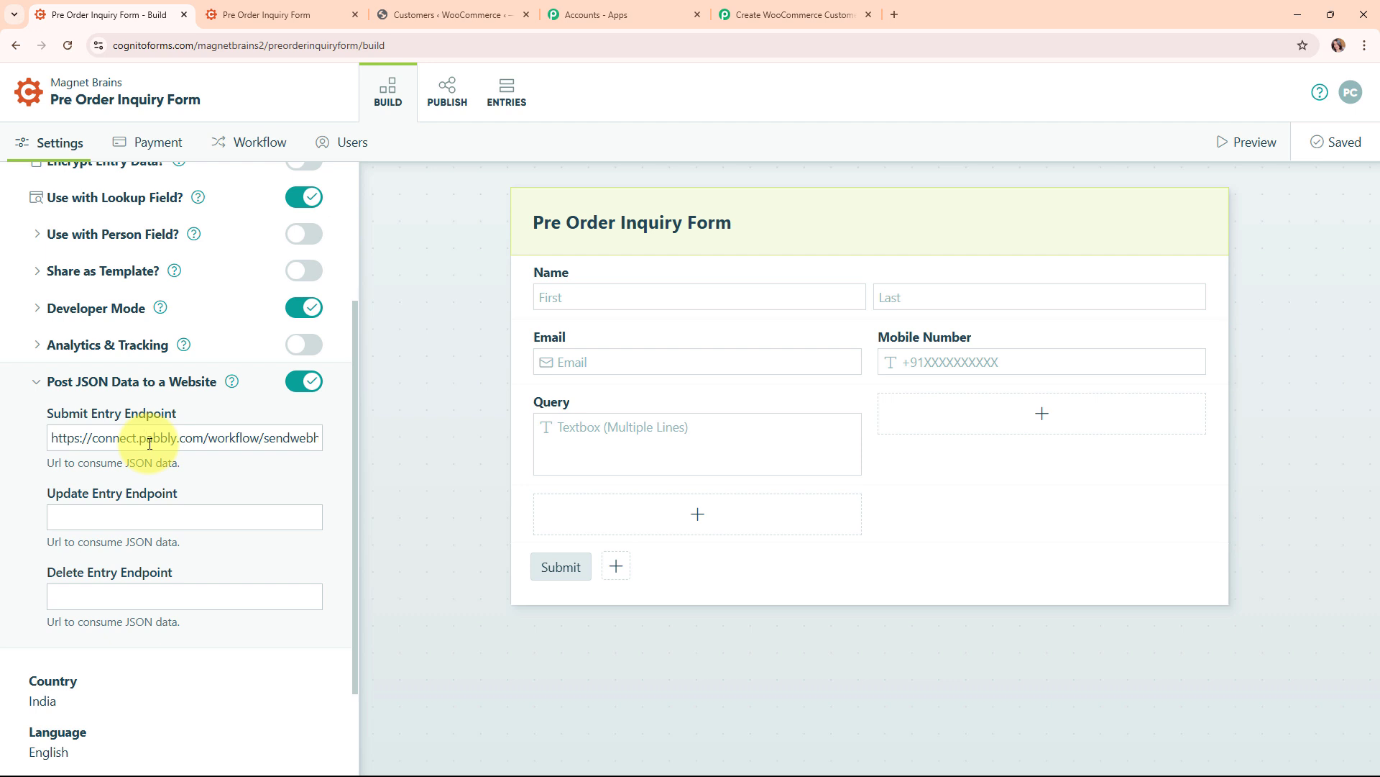
triple_click(149, 444)
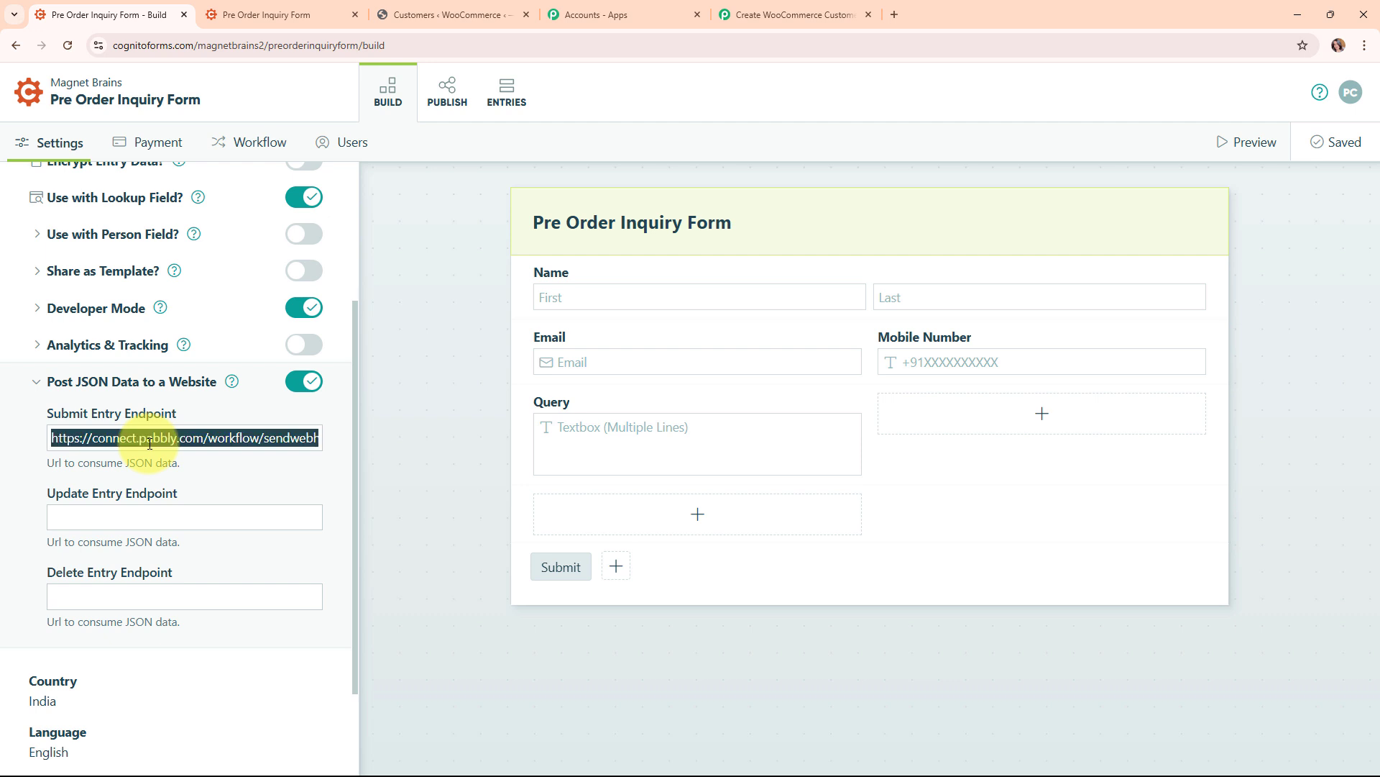
key("BackSpace")
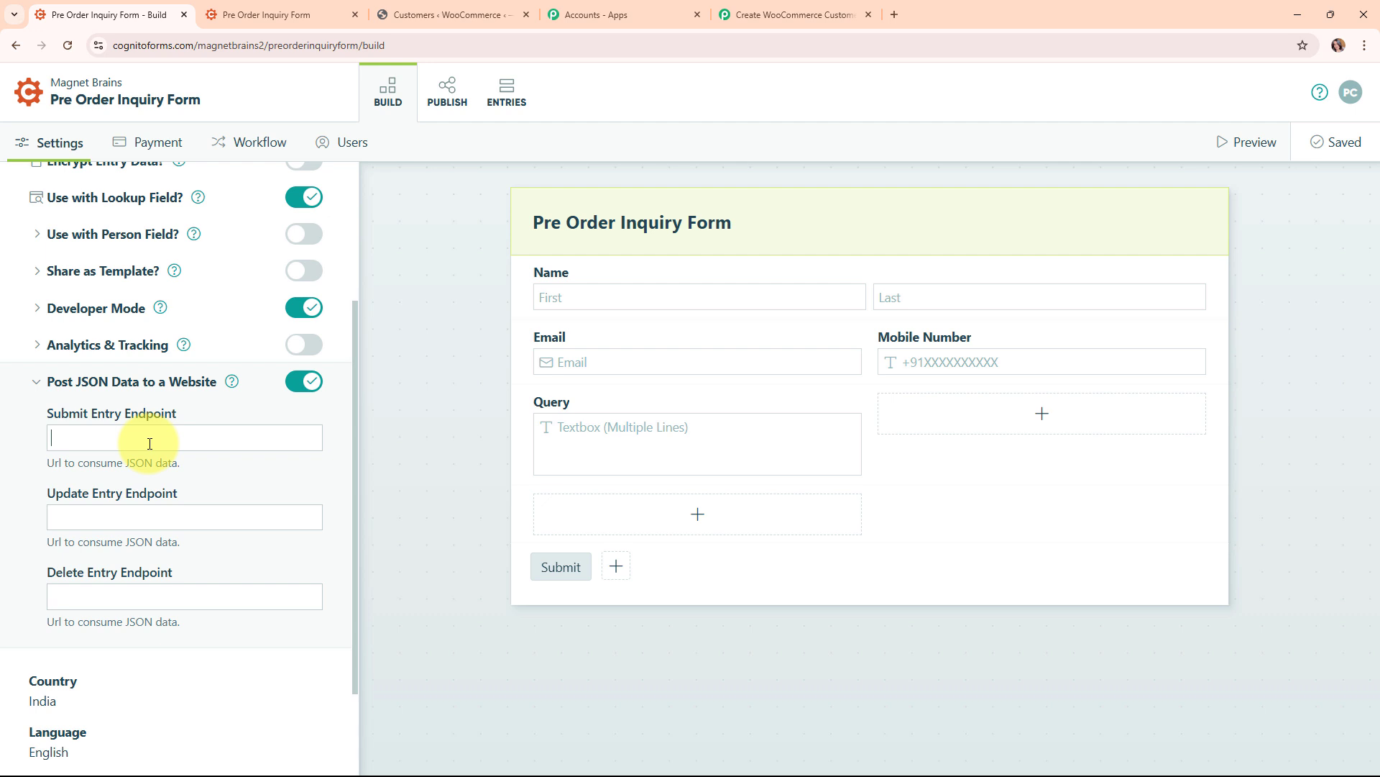
key("ctrl+v")
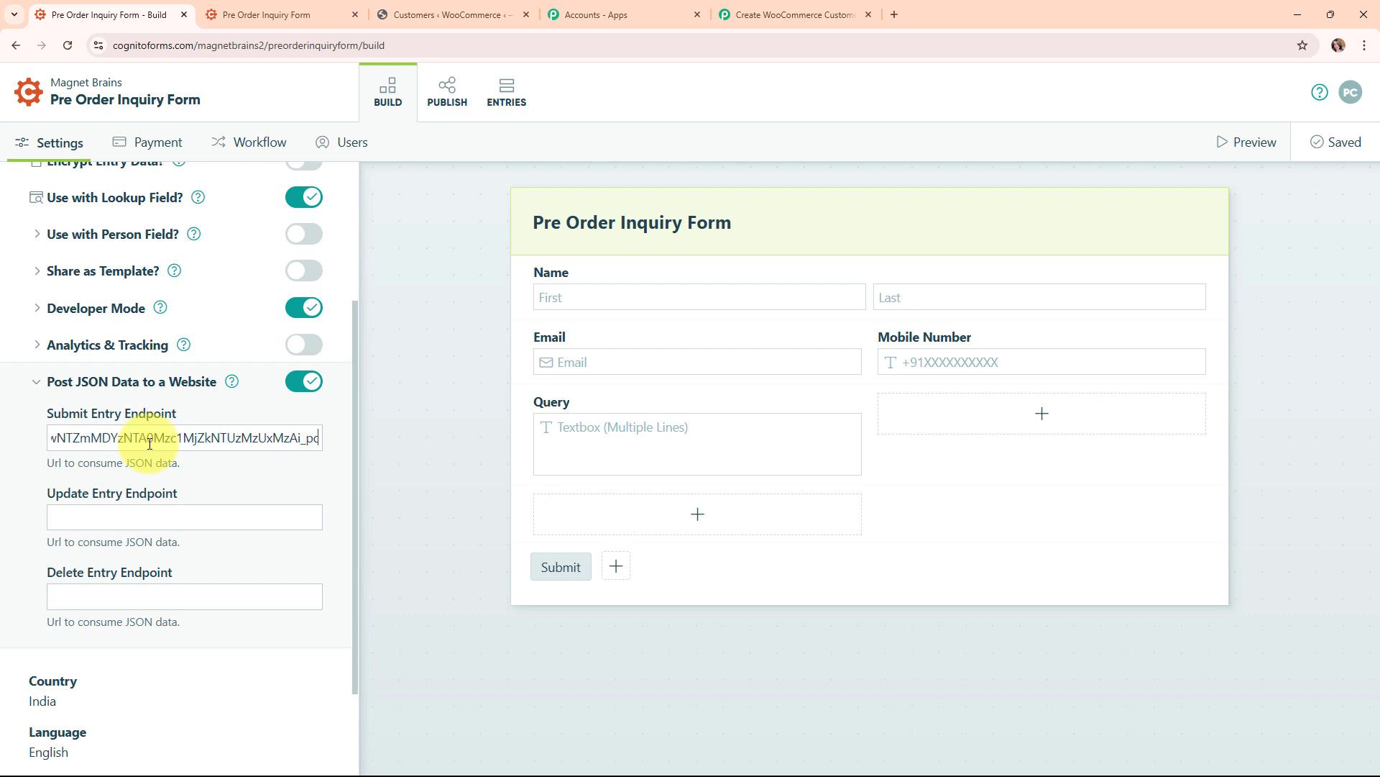
left_click(391, 399)
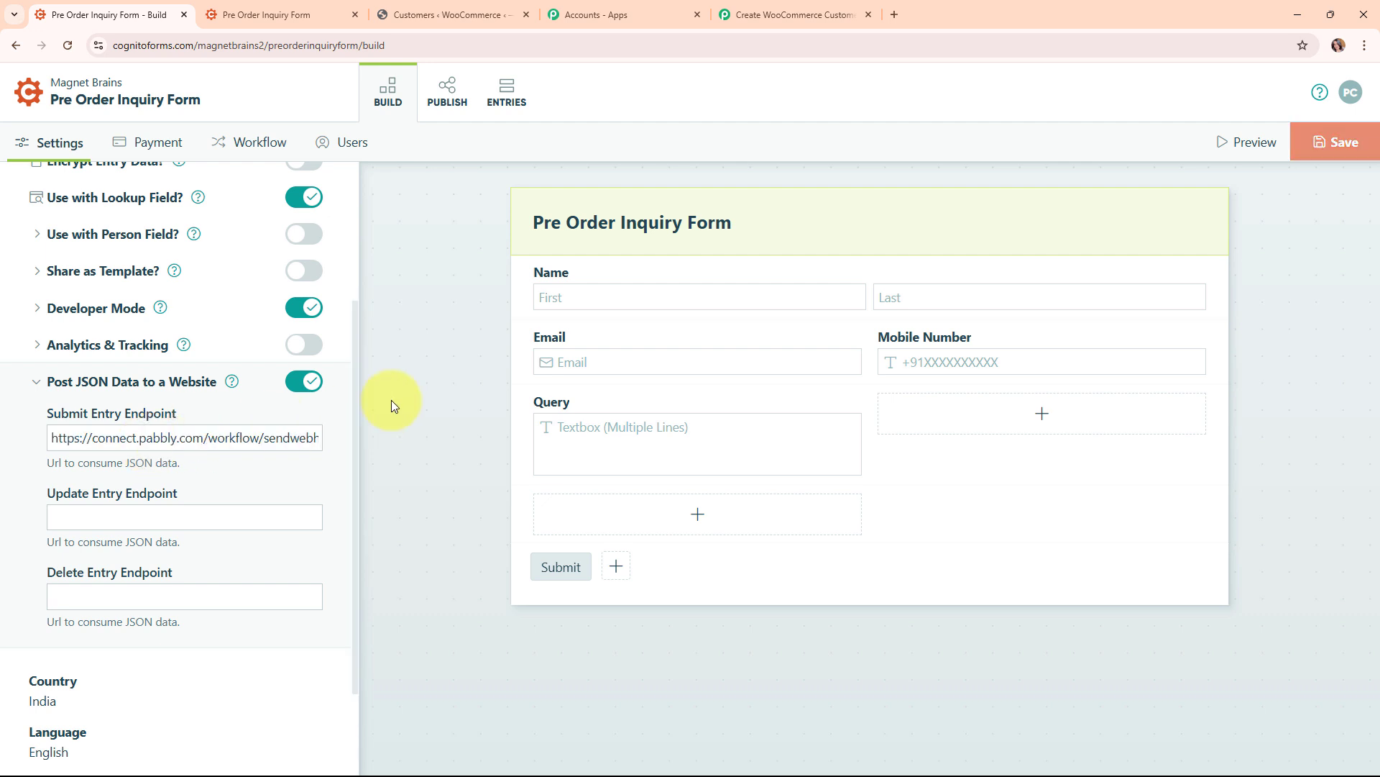
left_click(1376, 132)
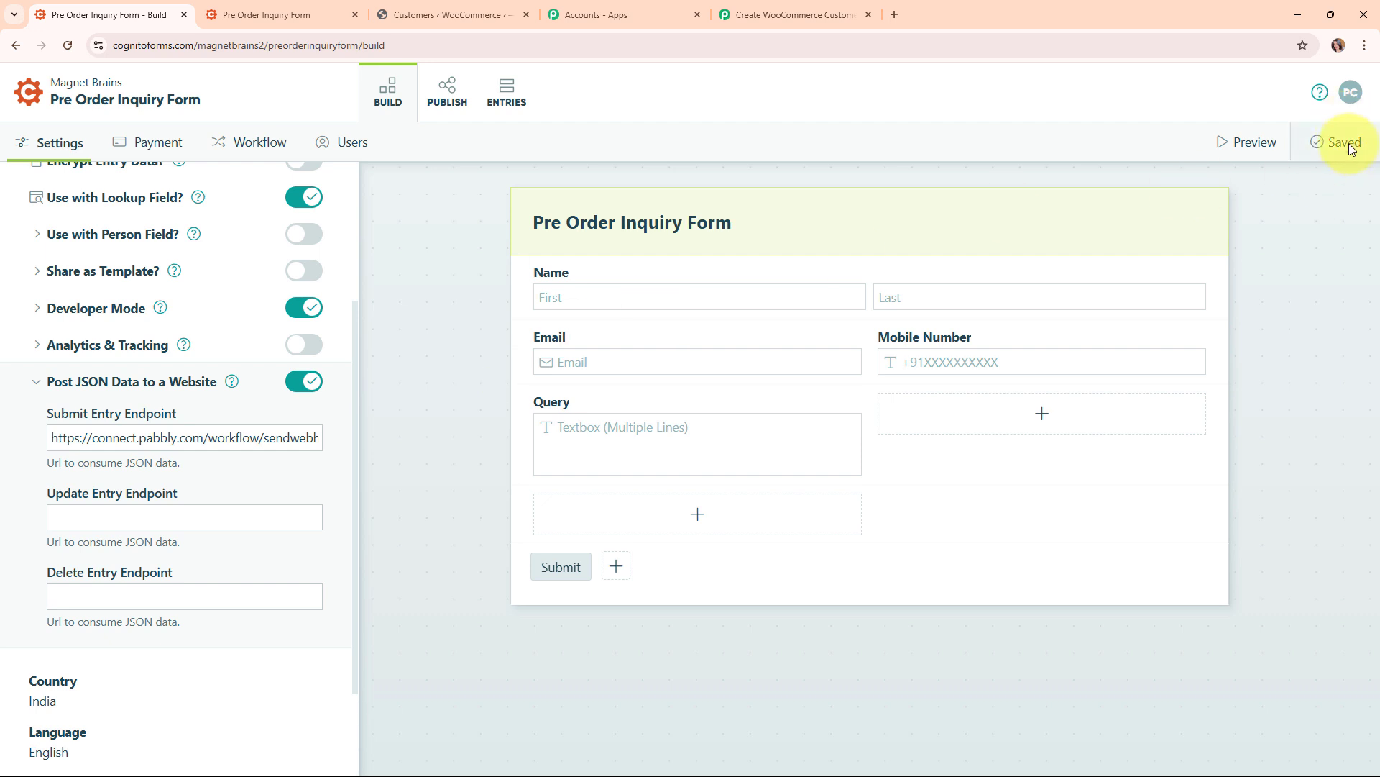
left_click(447, 80)
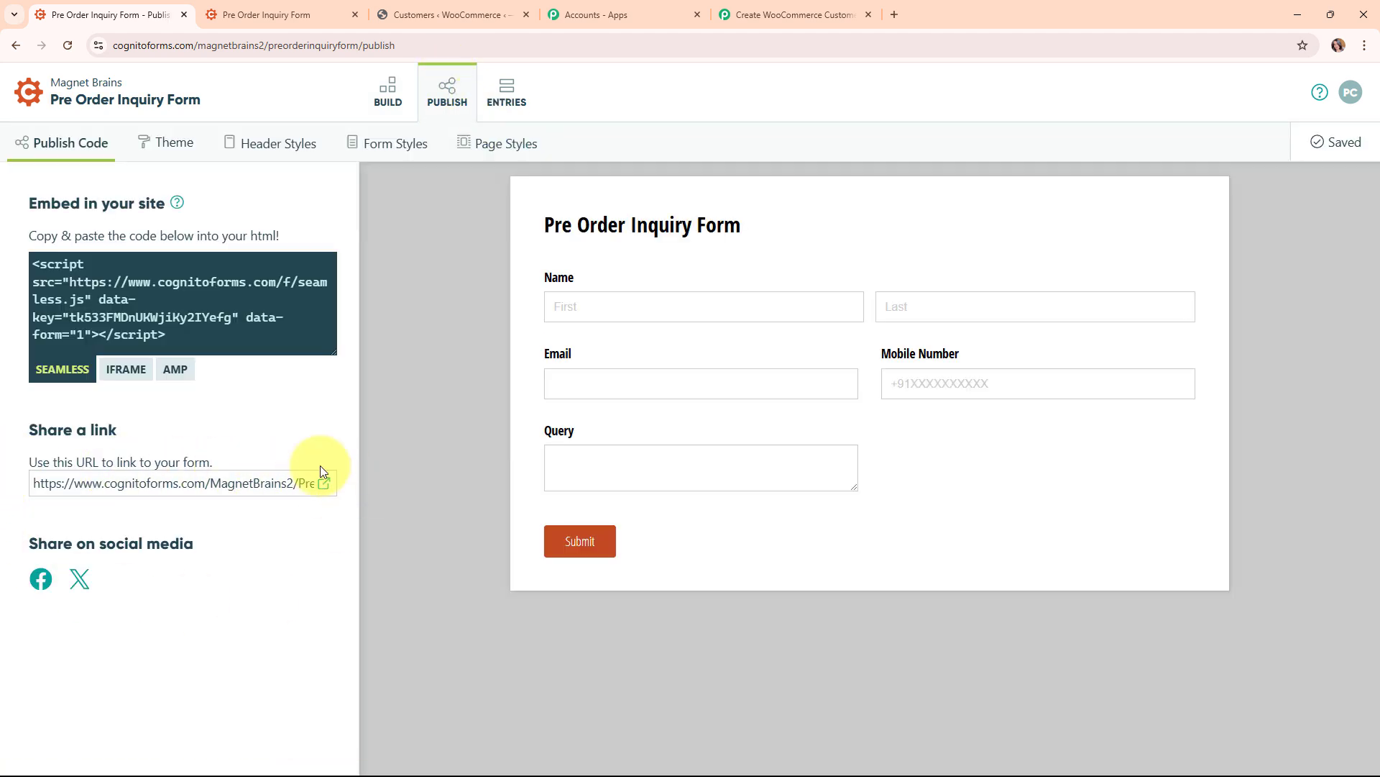
Open the live Pre Order Inquiry Form in a new tab and return to the Pabbly workflow
left_click(323, 485)
left_click(528, 14)
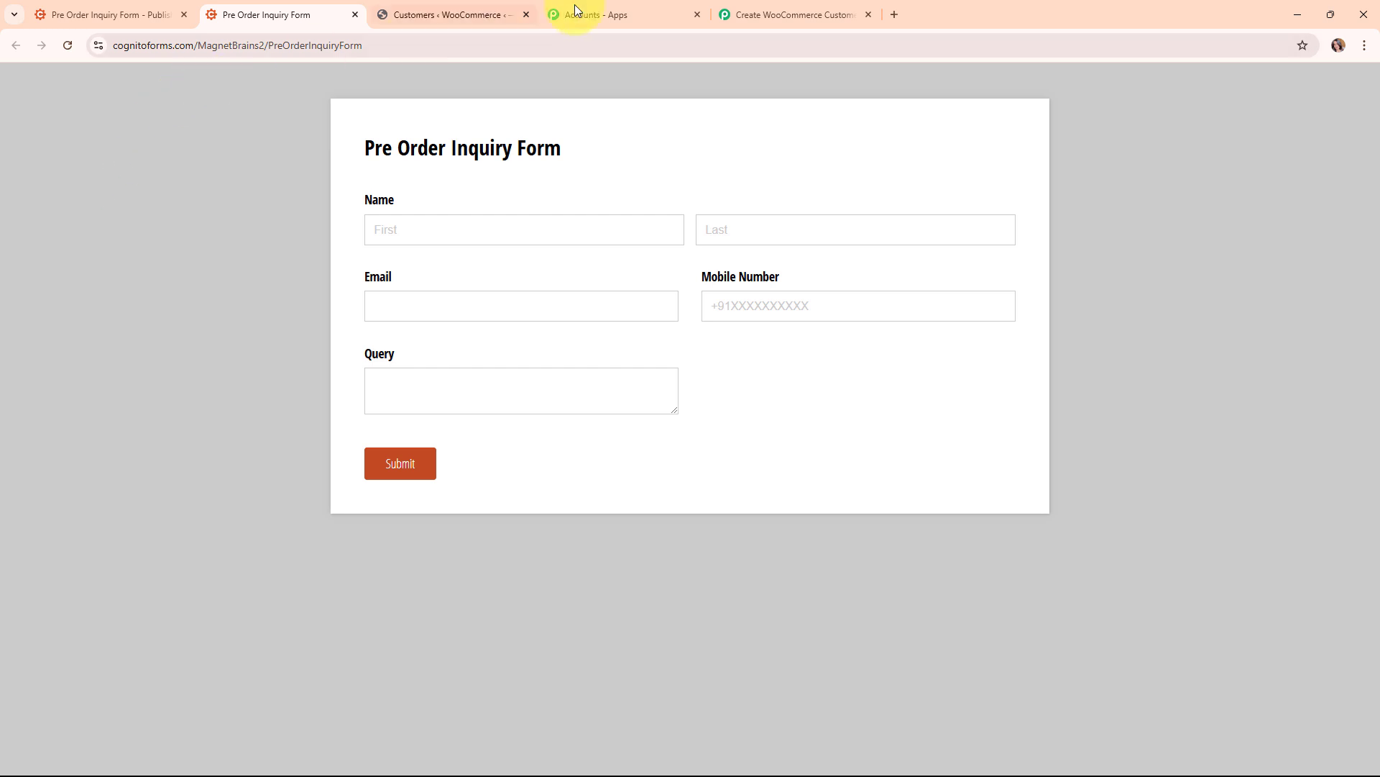
left_click(780, 14)
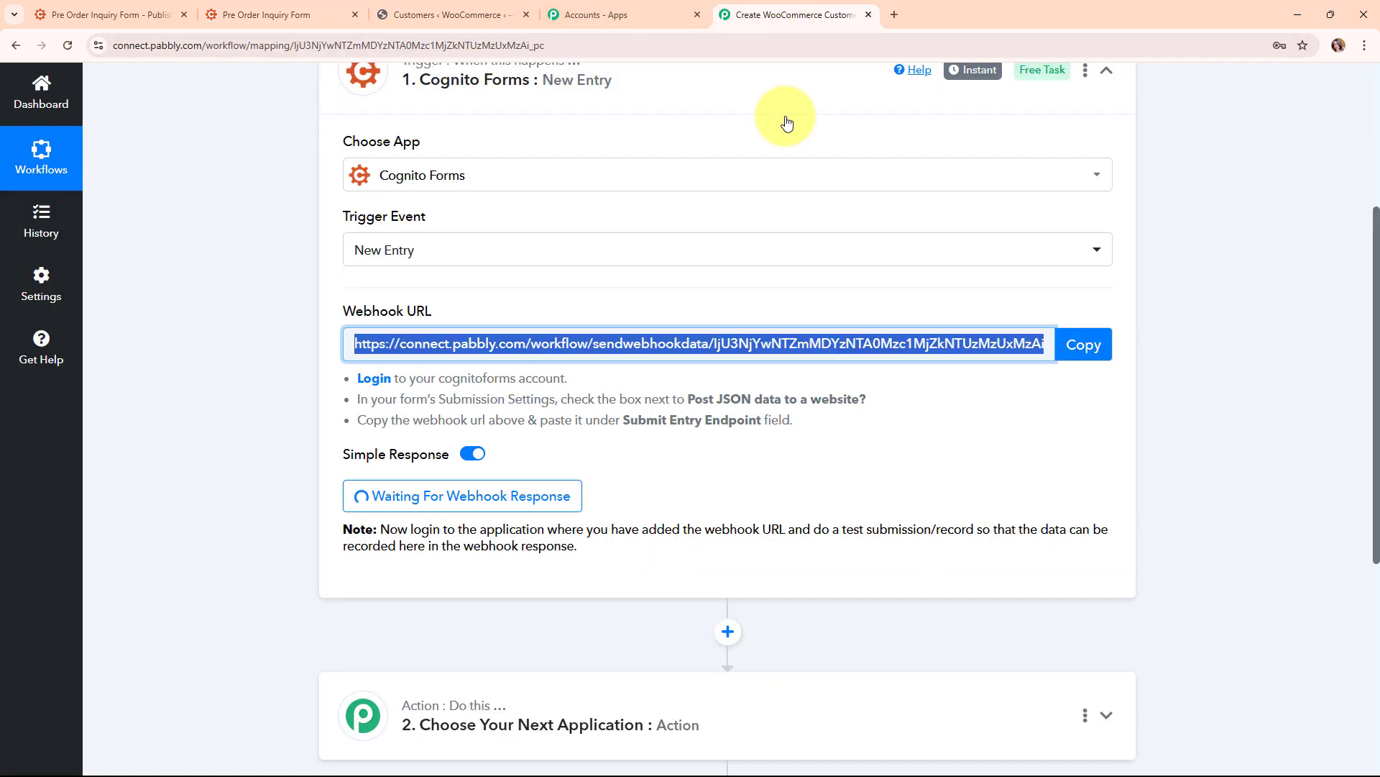
left_click(827, 477)
scroll(830, 474, "down", 2)
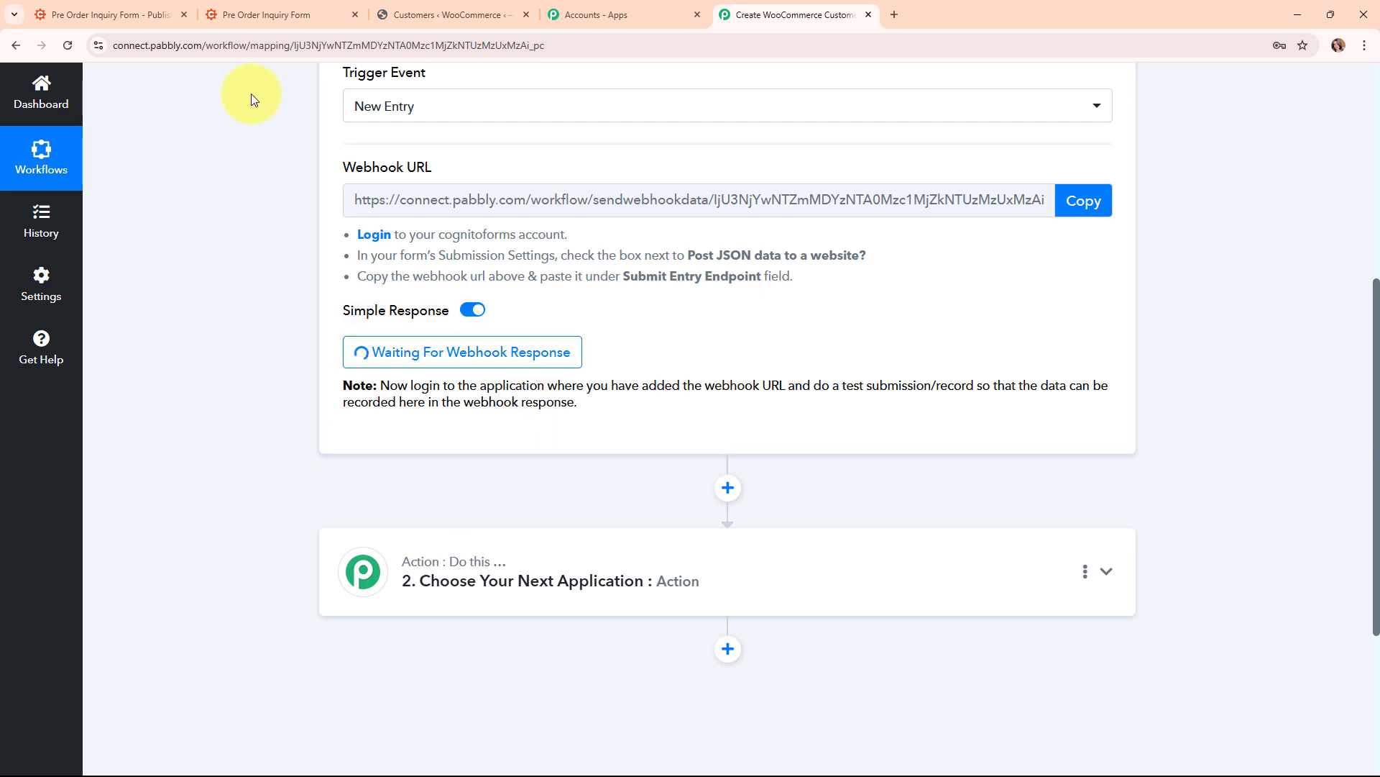
Submit a test entry with a first and last name, email, mobile number and query '80 pieces of earings.'
left_click(301, 8)
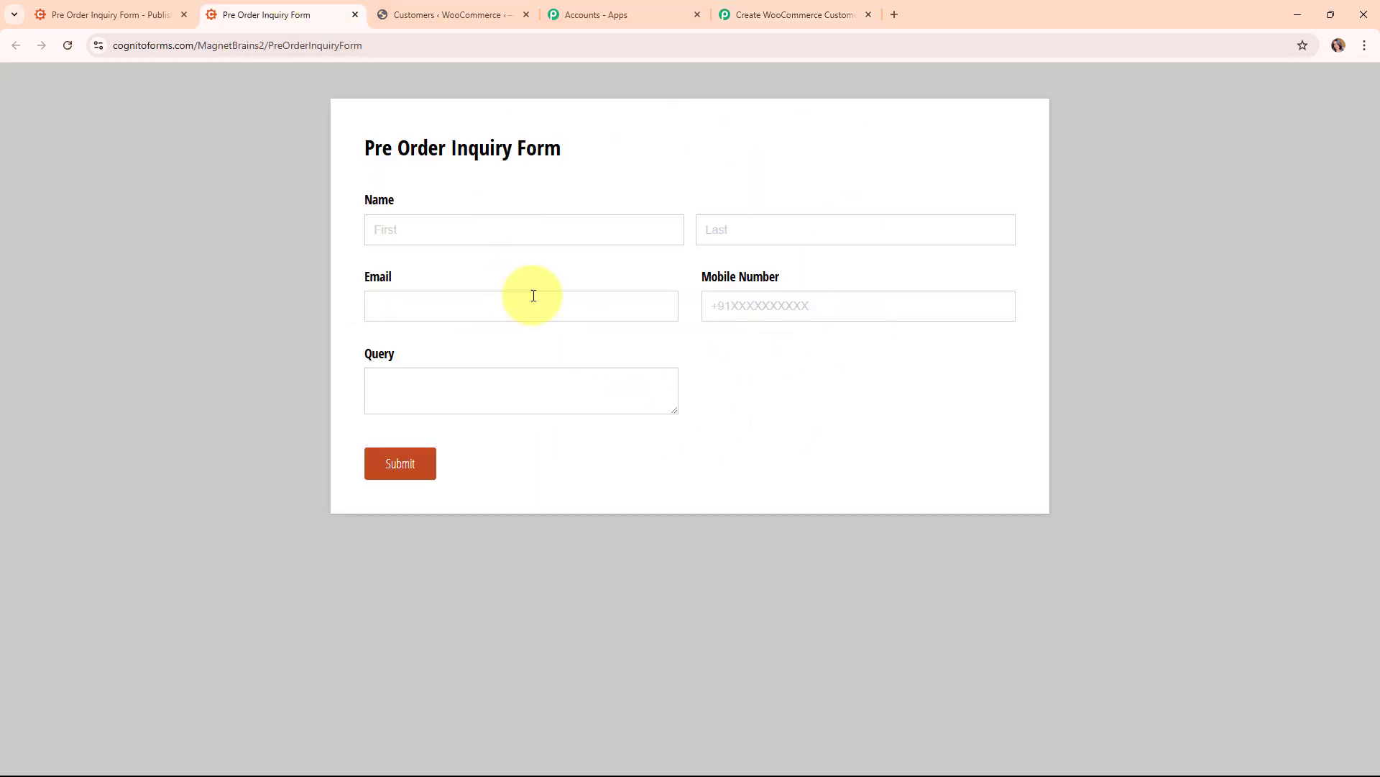
left_click(510, 237)
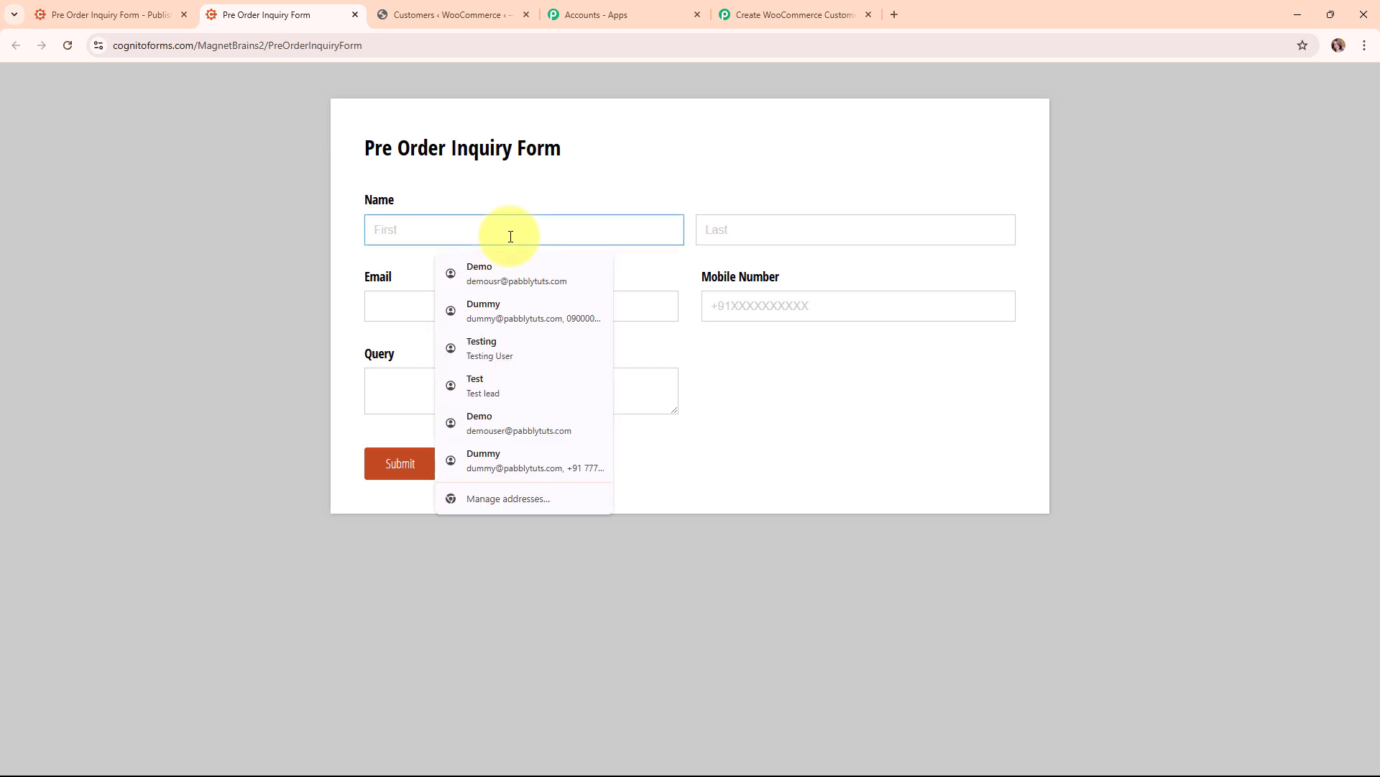
type("Latest")
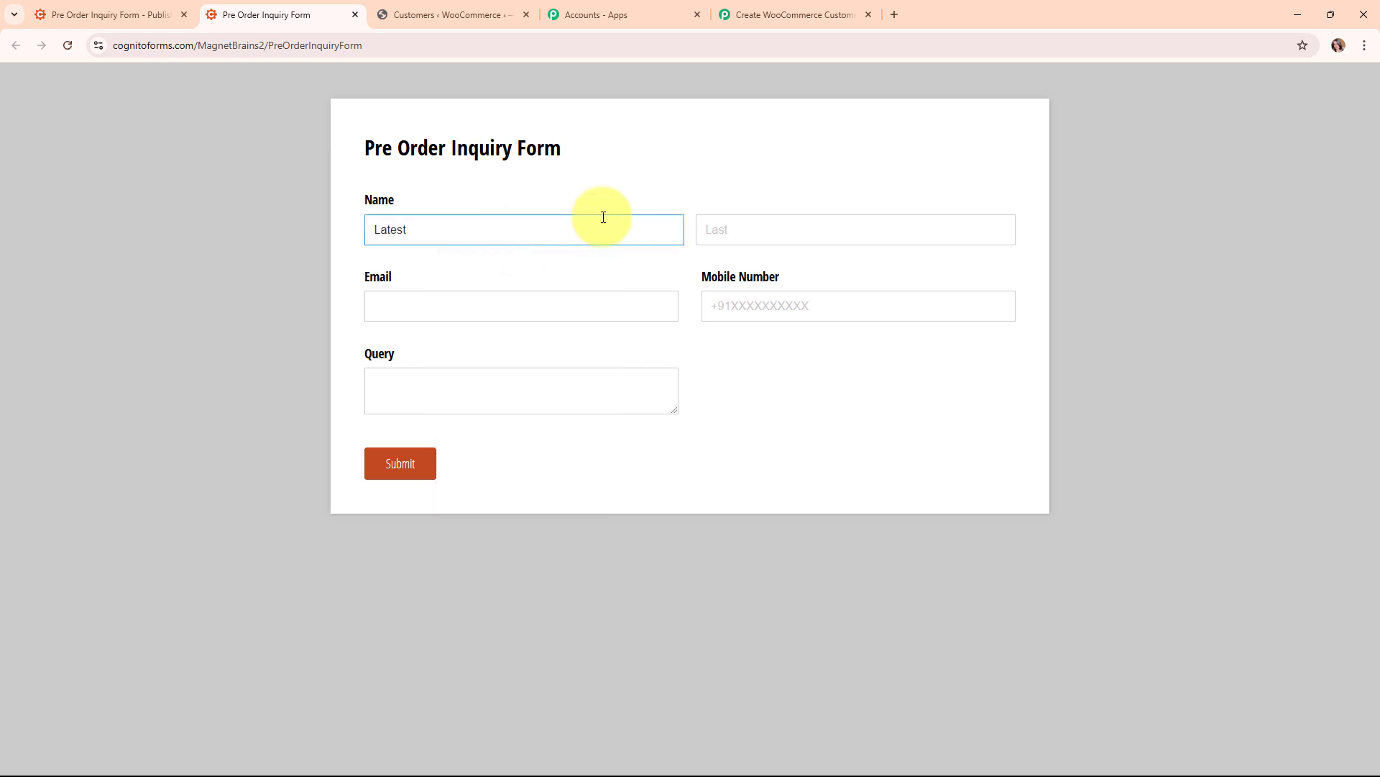
left_click(807, 228)
type("Customer")
left_click(497, 307)
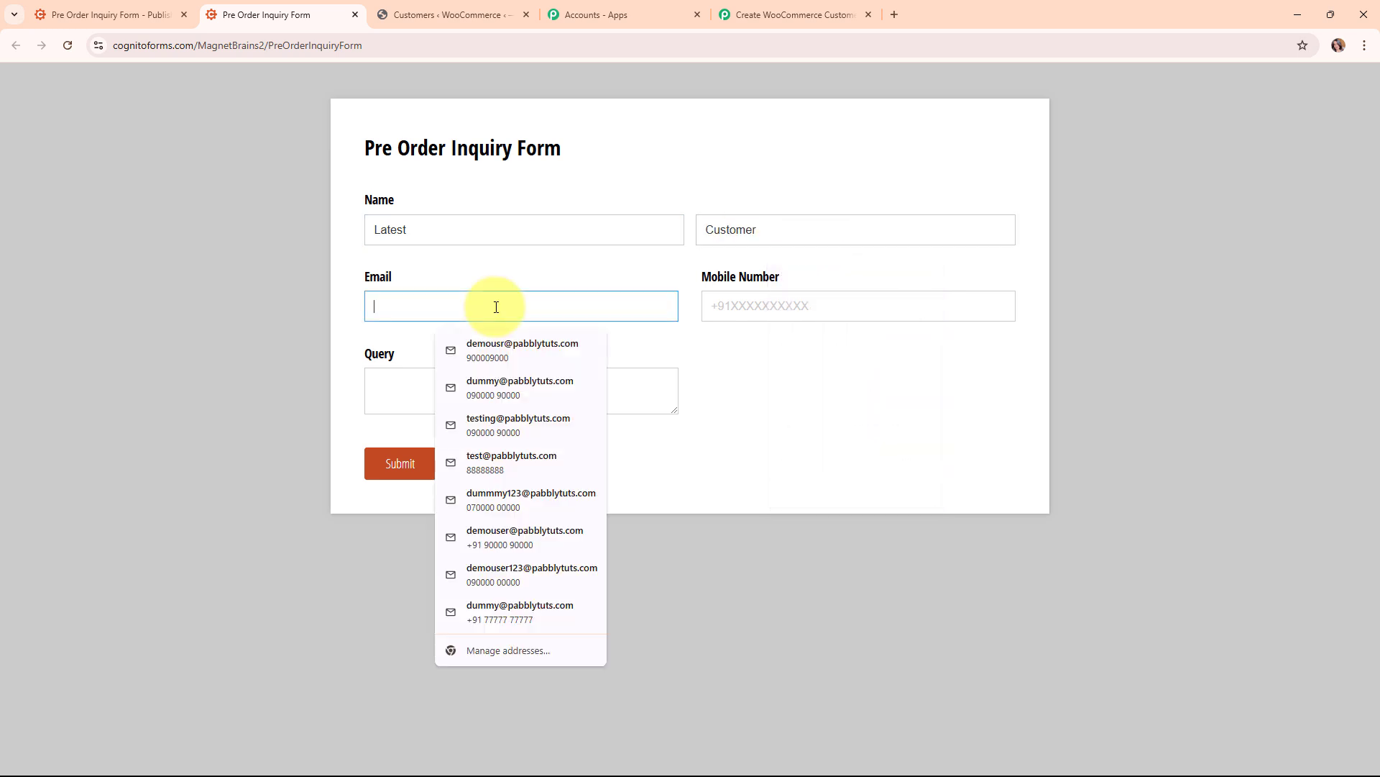
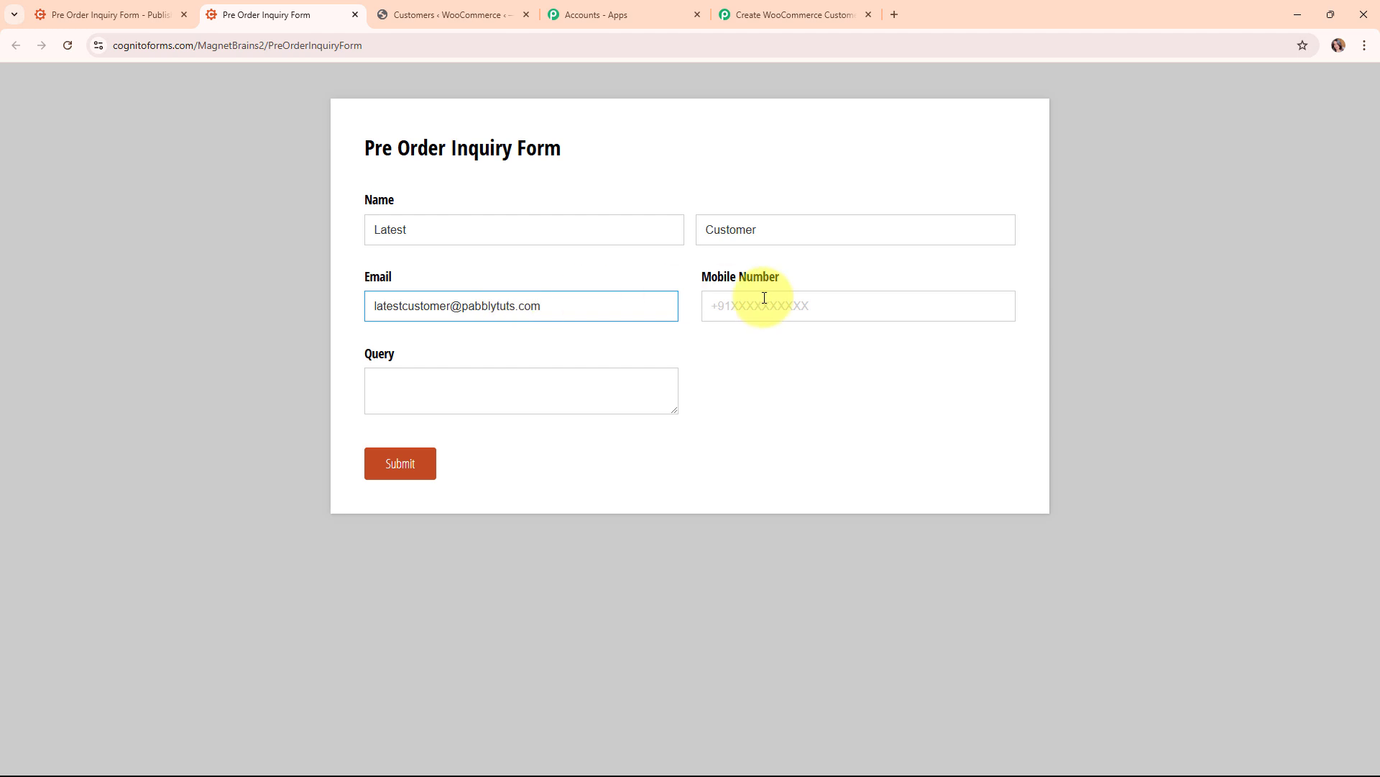
left_click(764, 297)
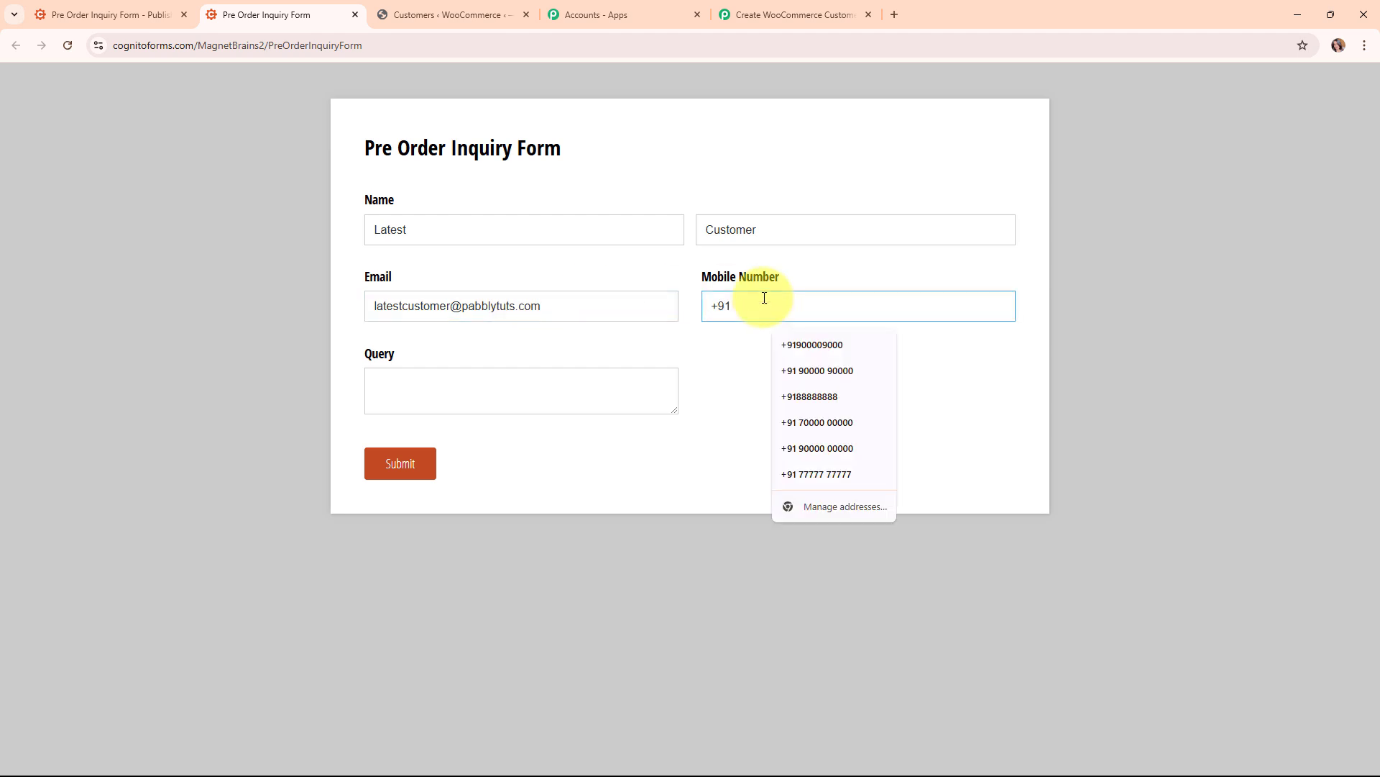
left_click(478, 399)
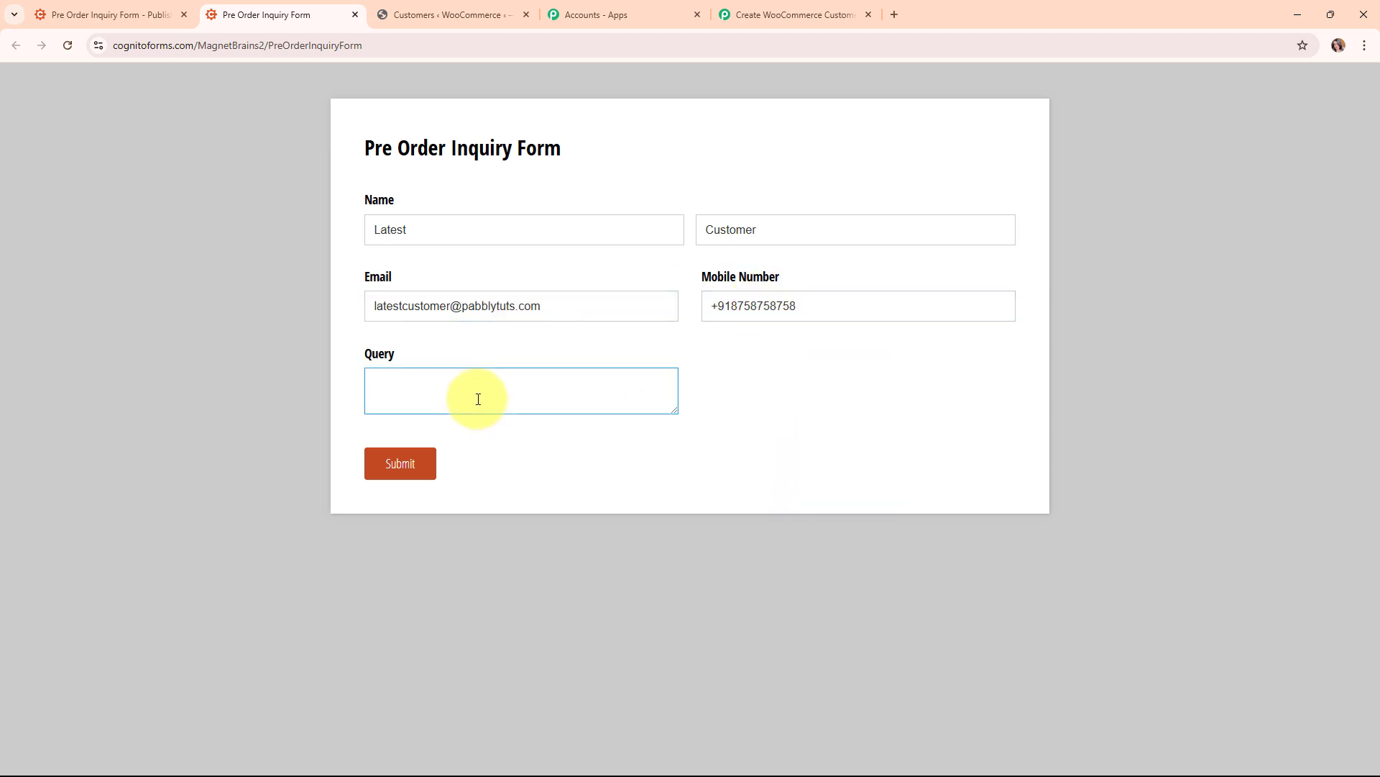
type("80 pieces of earings.")
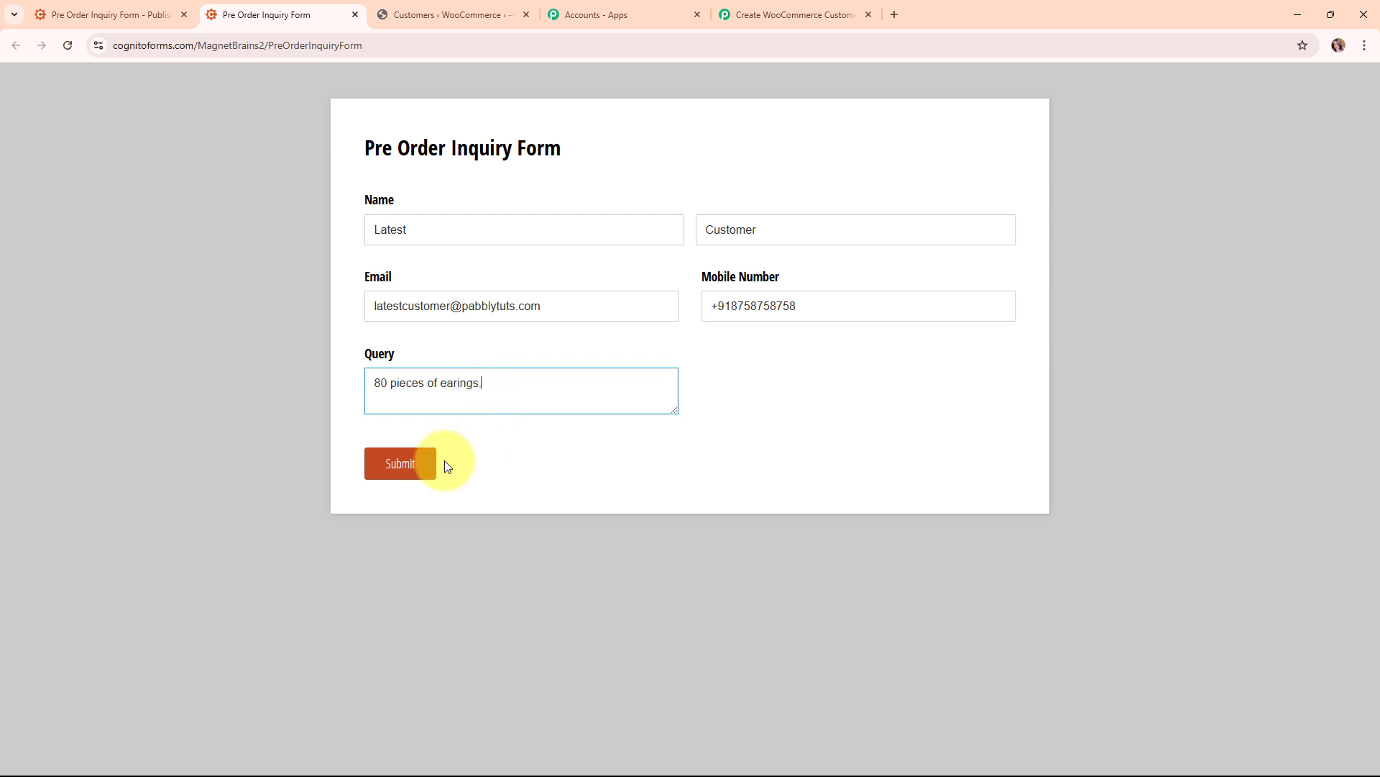
left_click(416, 458)
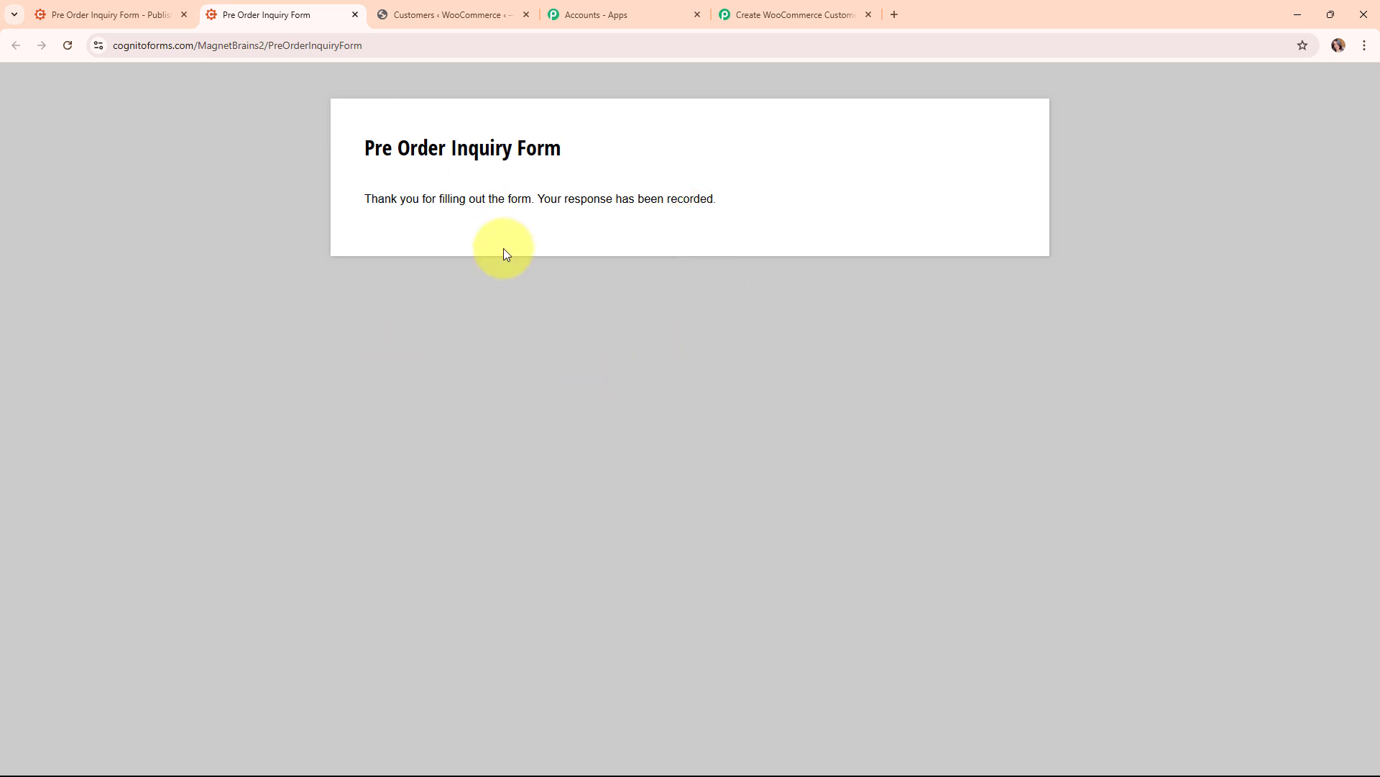
Review Response A's captured Query, name, mobile number, Form Name and email values
left_click(752, 11)
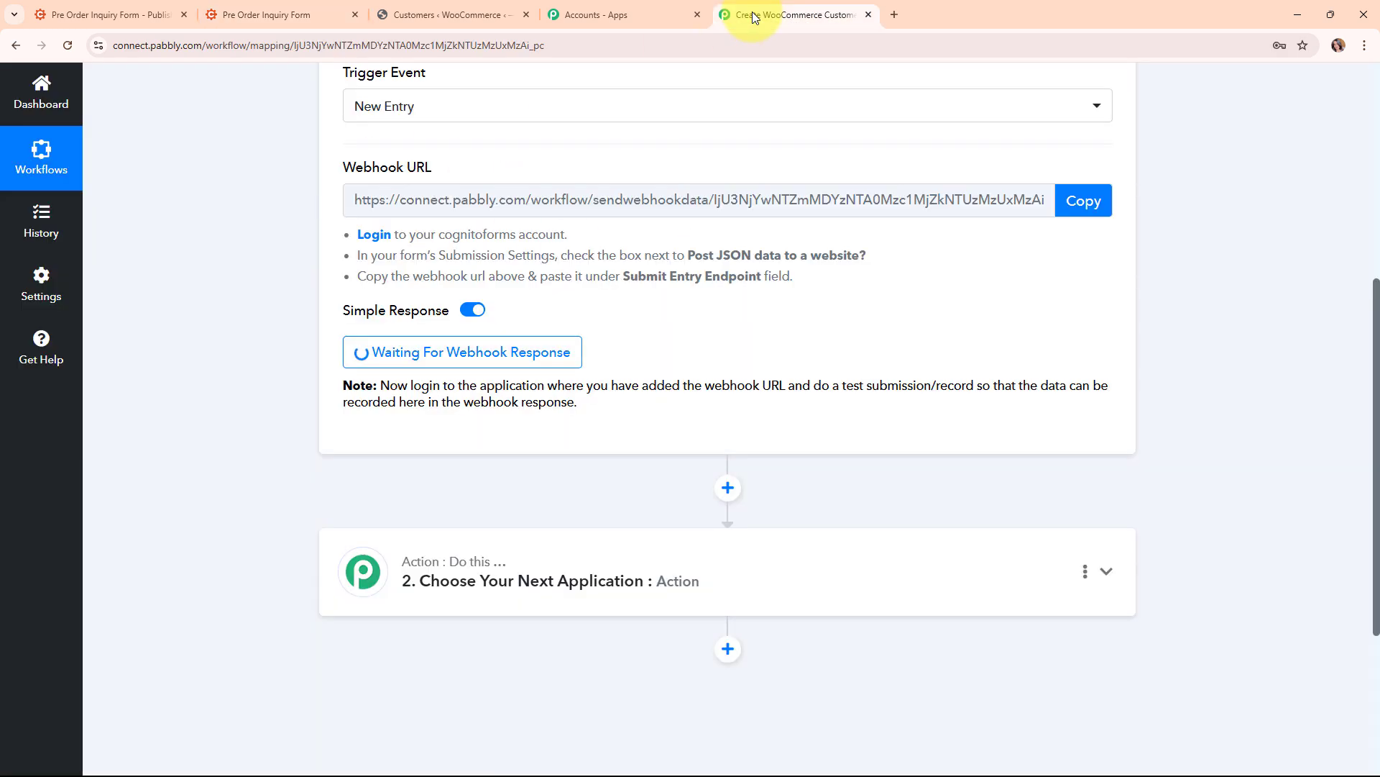
scroll(1240, 435, "up", 3)
scroll(1239, 432, "down", 6)
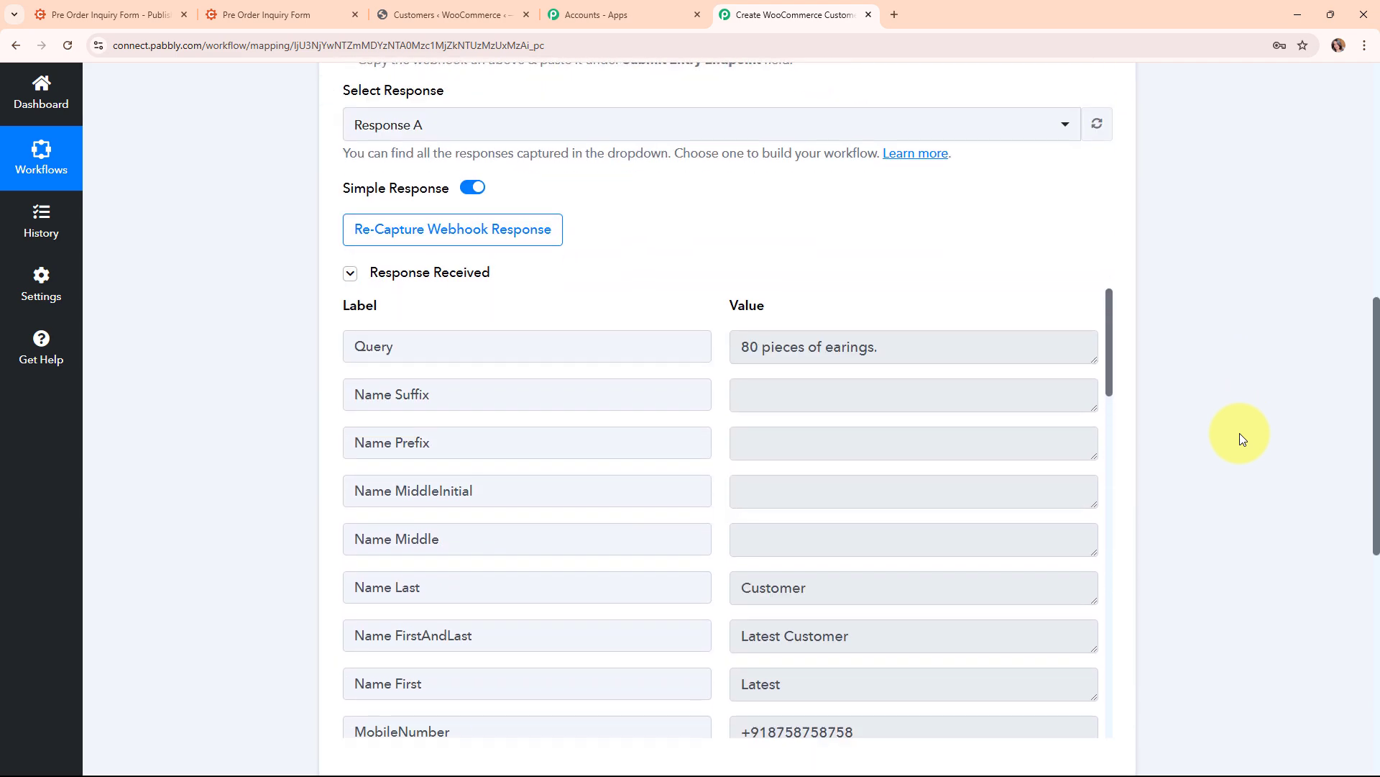
left_click(890, 283)
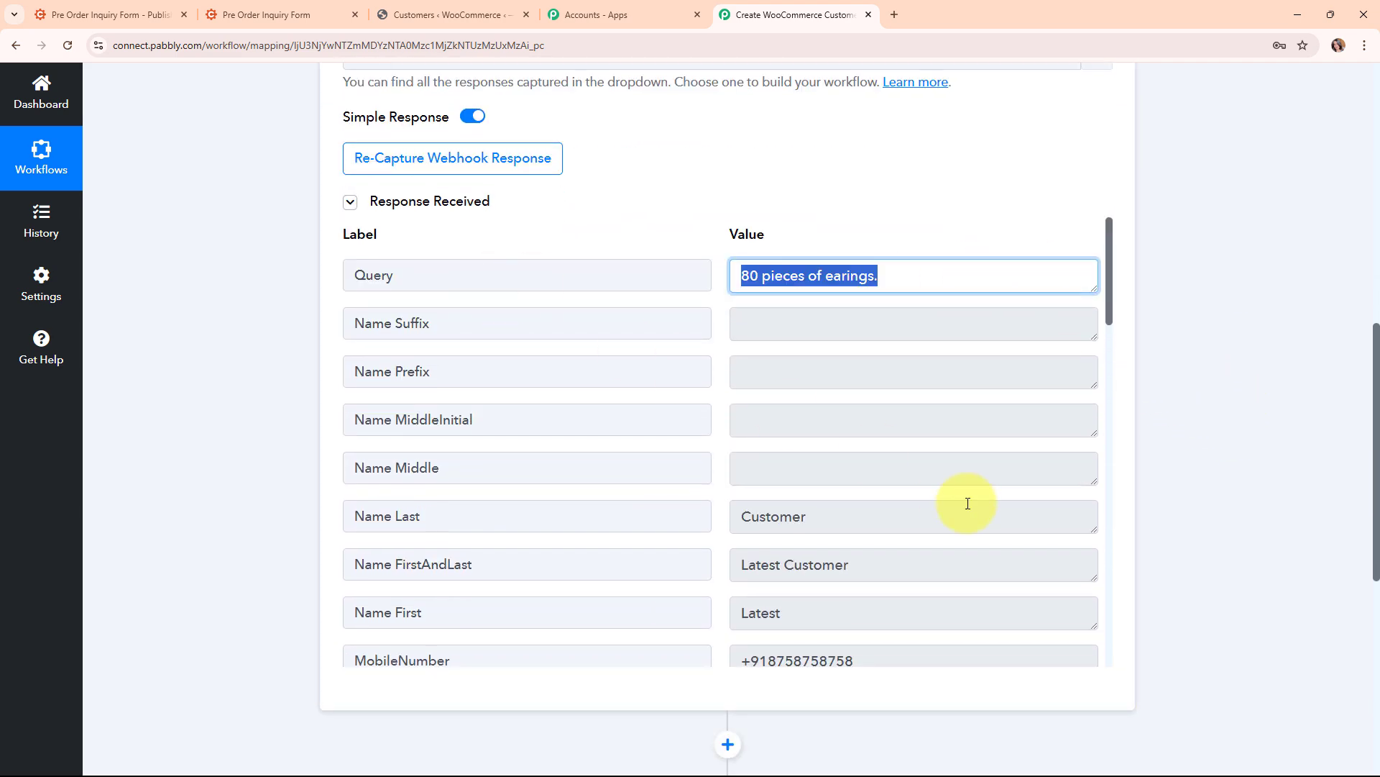
left_click(901, 515)
left_click(910, 565)
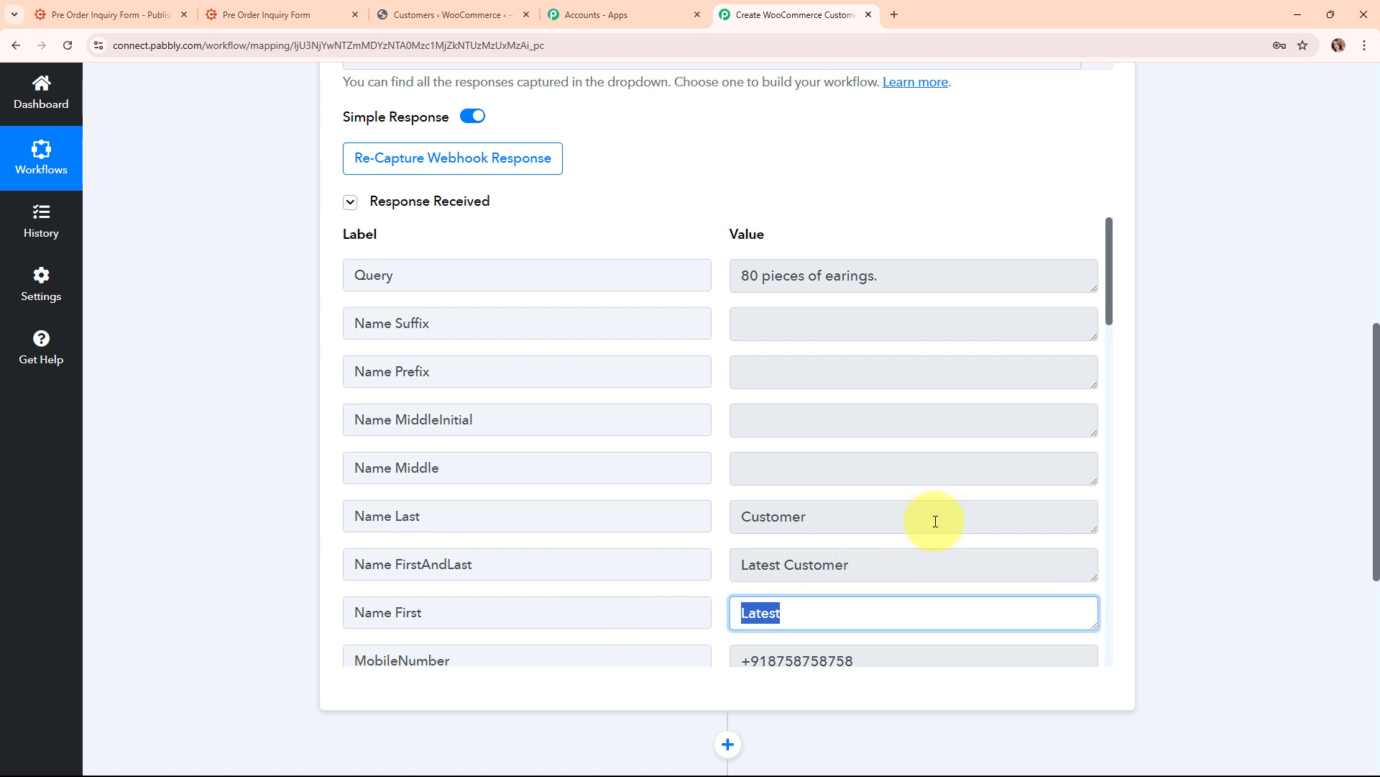
scroll(935, 518, "down", 3)
left_click(882, 441)
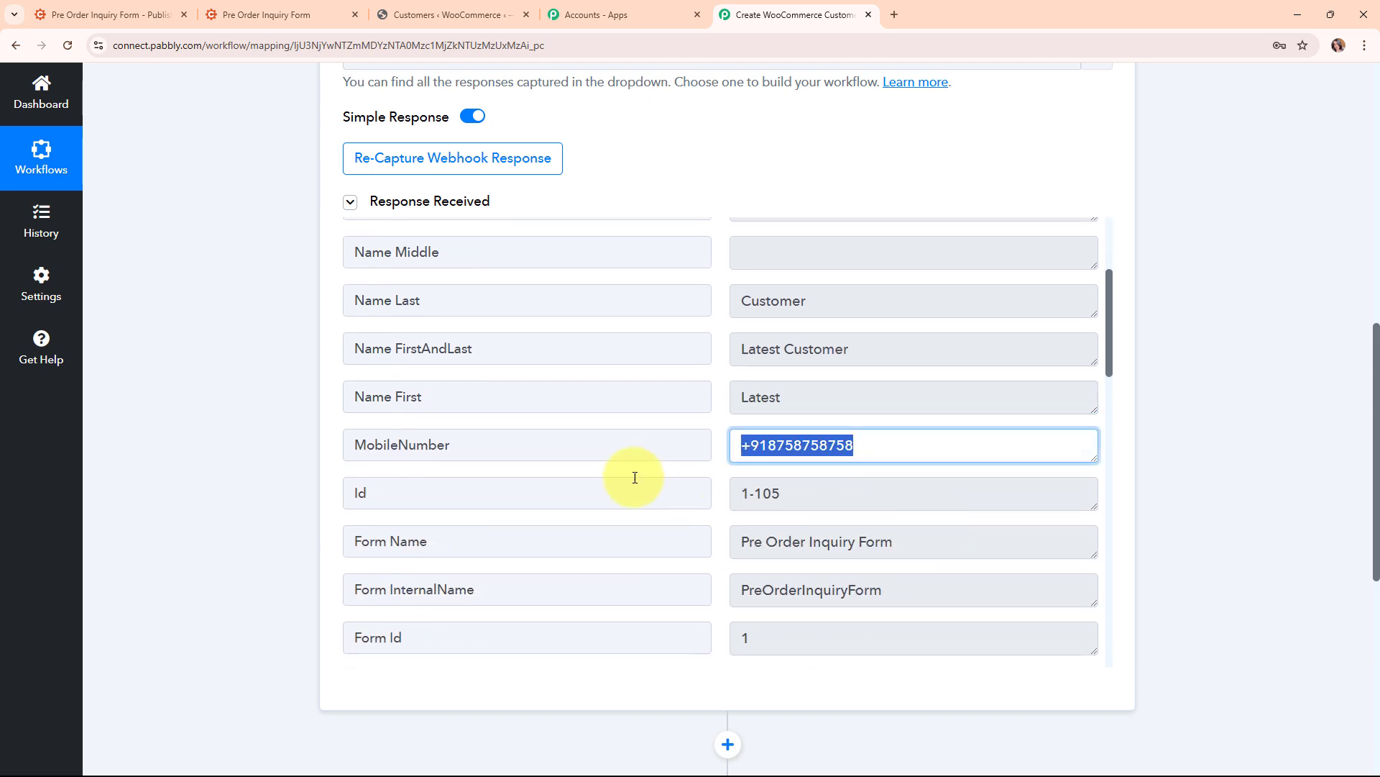
left_click(924, 539)
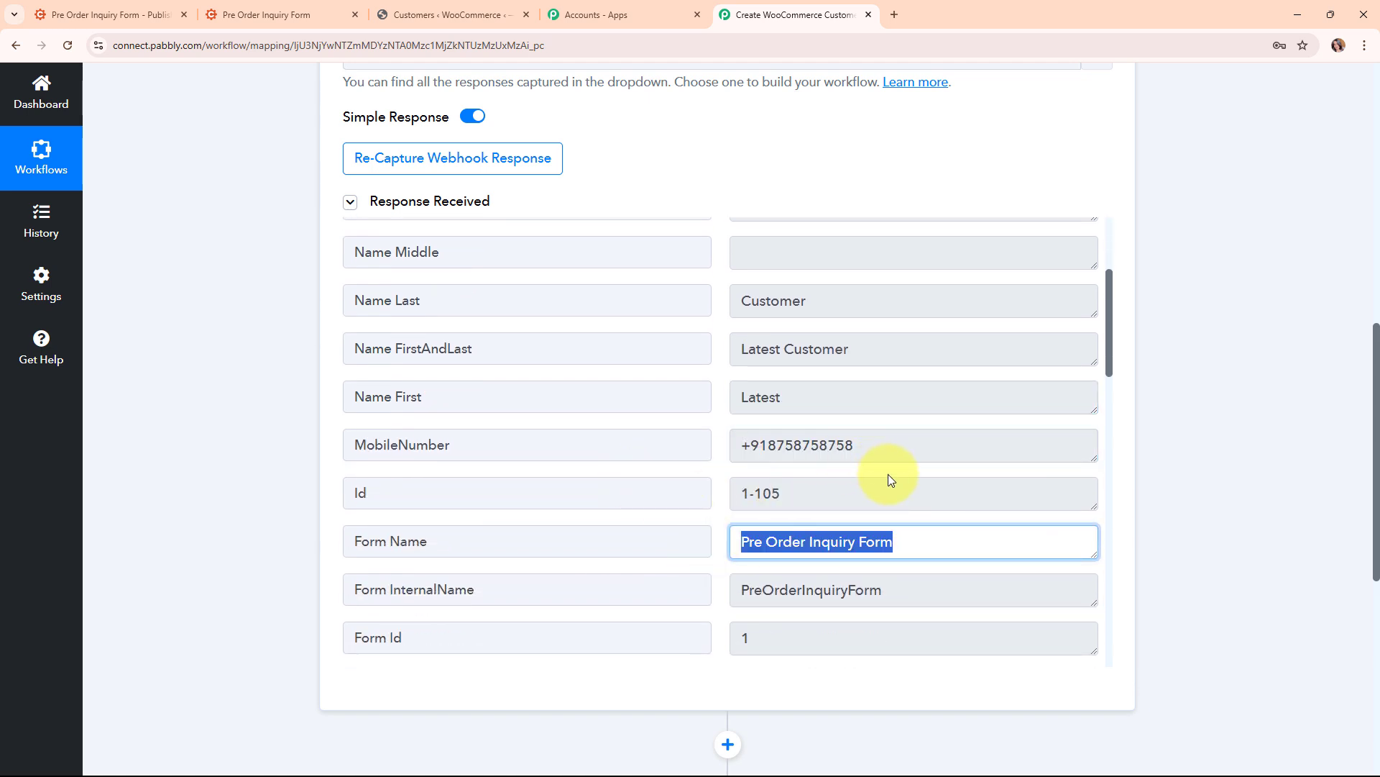
scroll(888, 473, "down", 10)
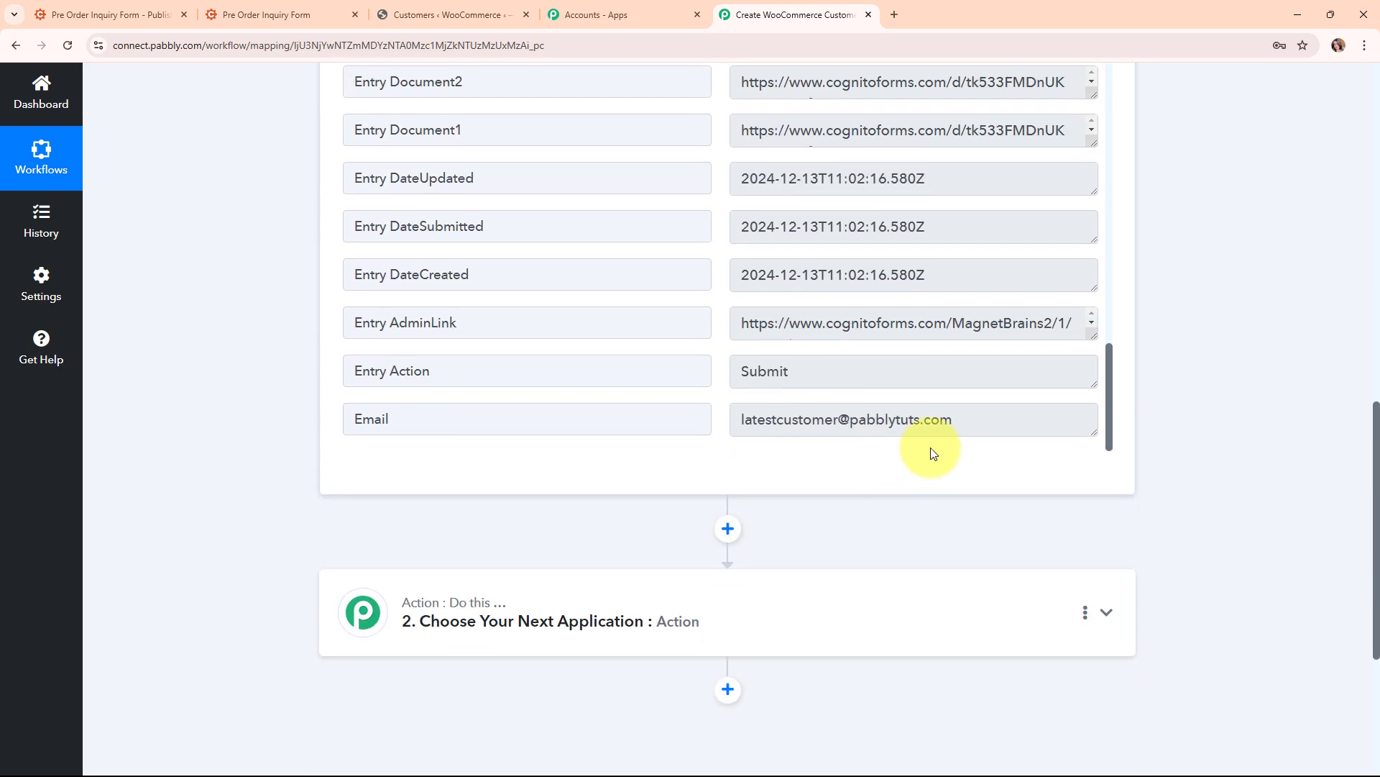
left_click_drag(959, 421, 623, 481)
left_click(350, 481)
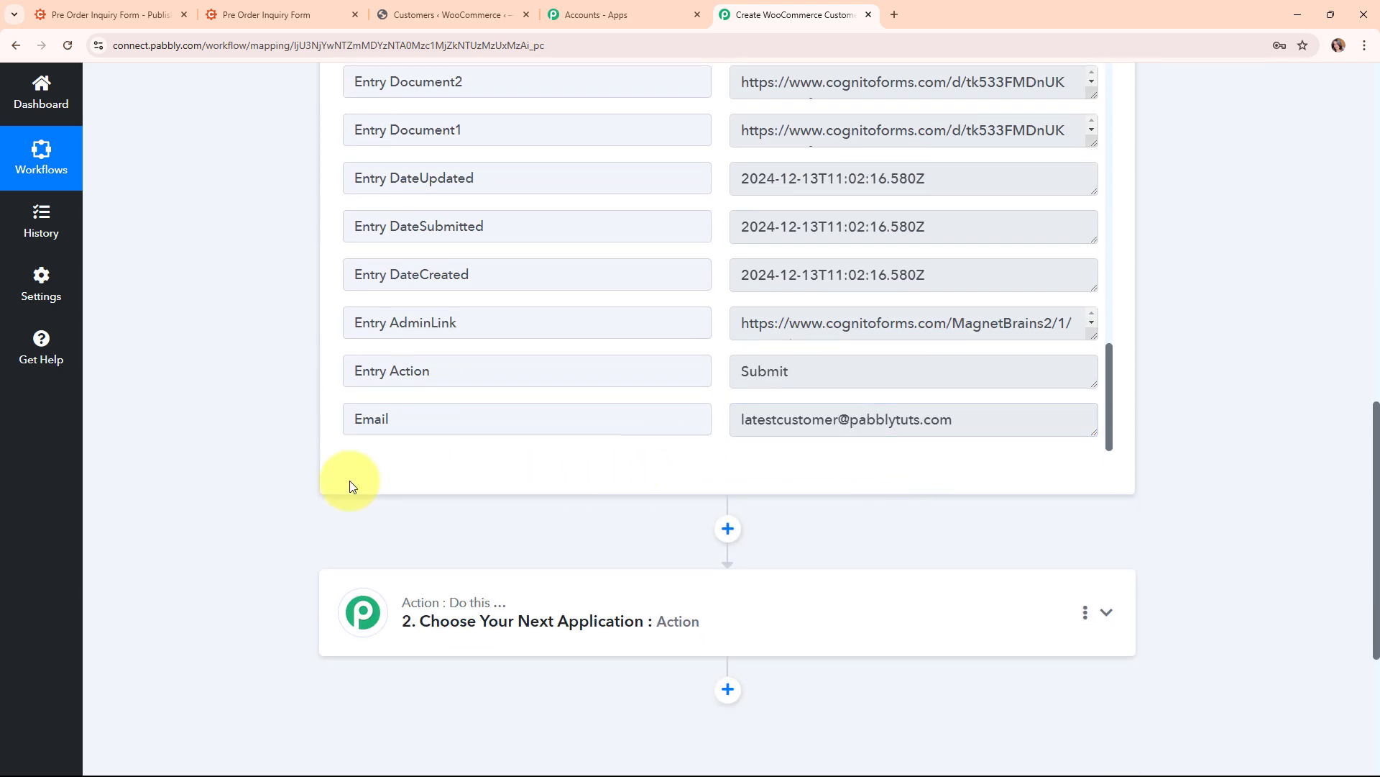
Collapse the Cognito Forms trigger step
scroll(1225, 553, "up", 10)
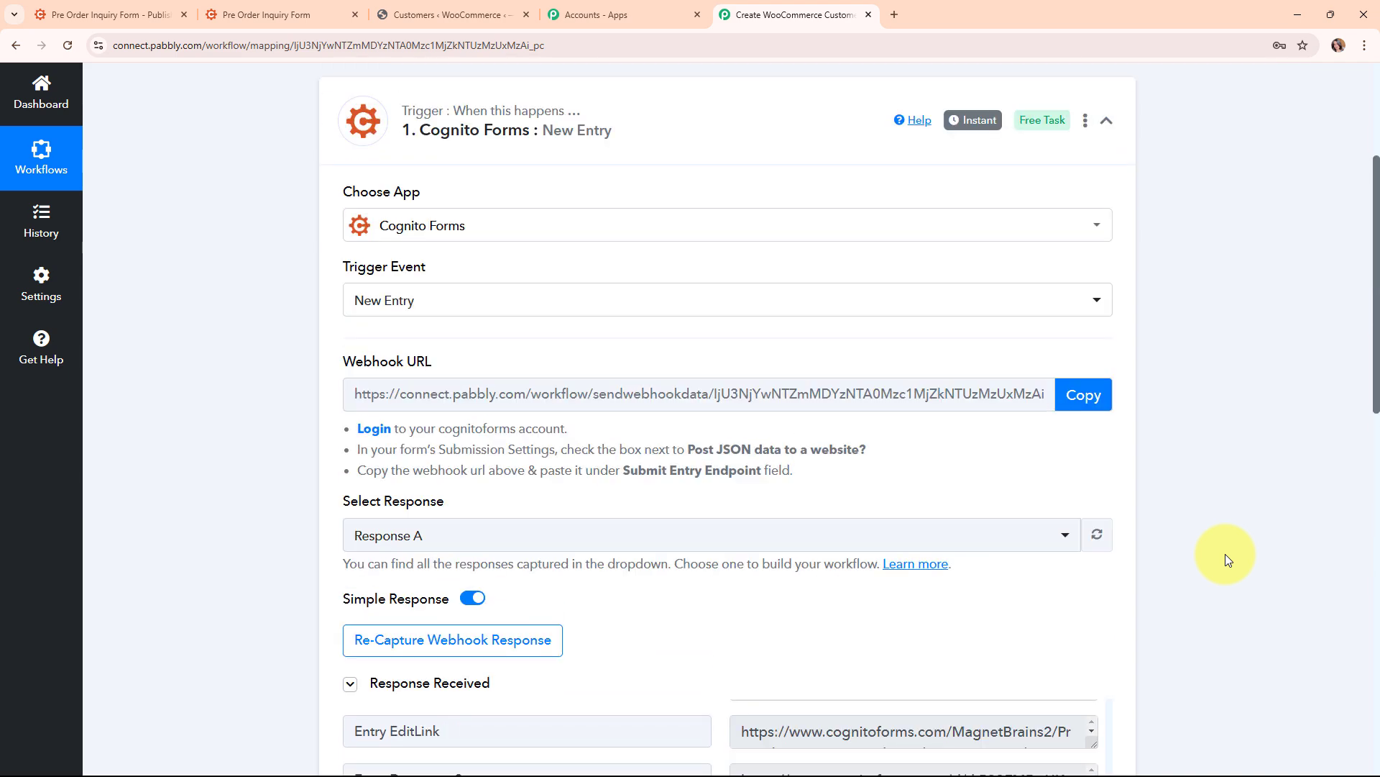
scroll(1225, 554, "up", 3)
left_click(1129, 355)
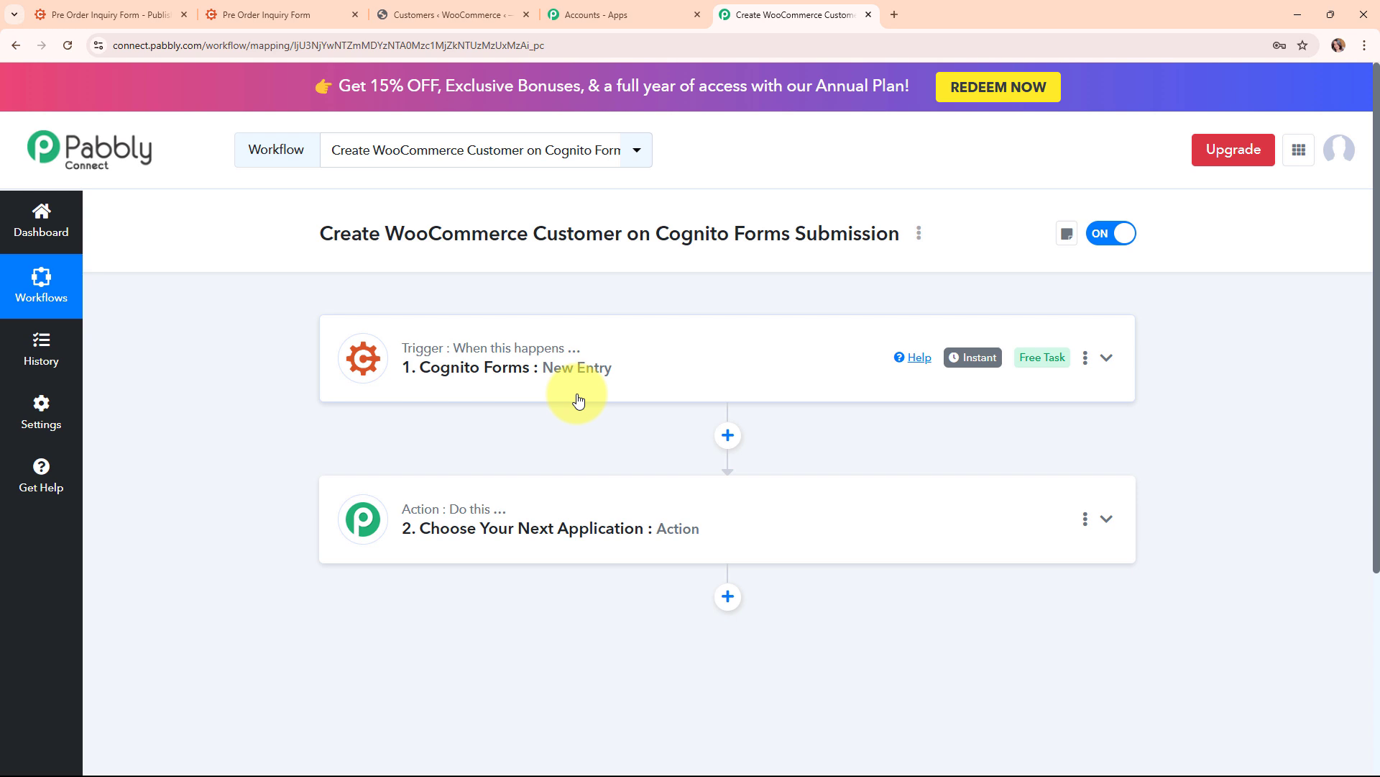
Search 'woo' to pick WooCommerce as the action app, with the Add New Customer event
left_click(603, 489)
left_click(404, 381)
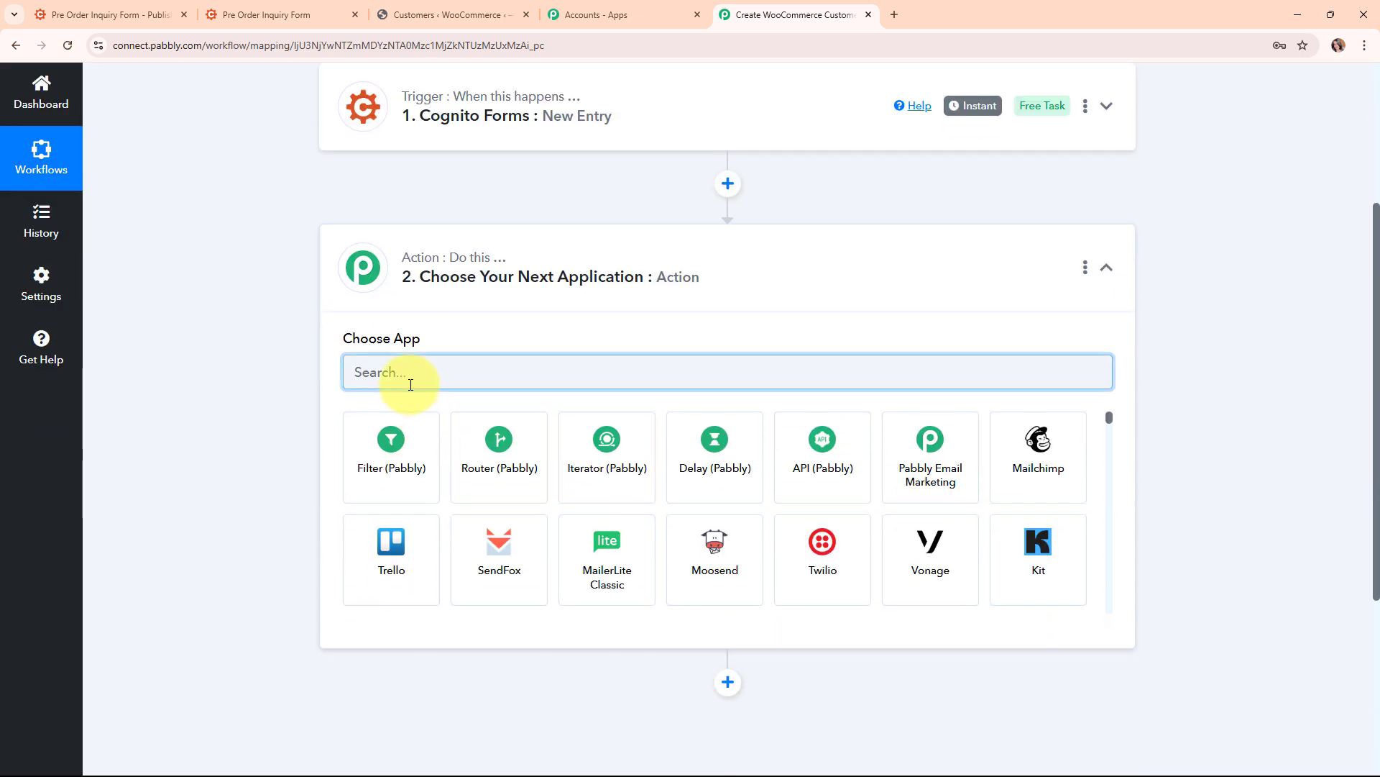
type("woo")
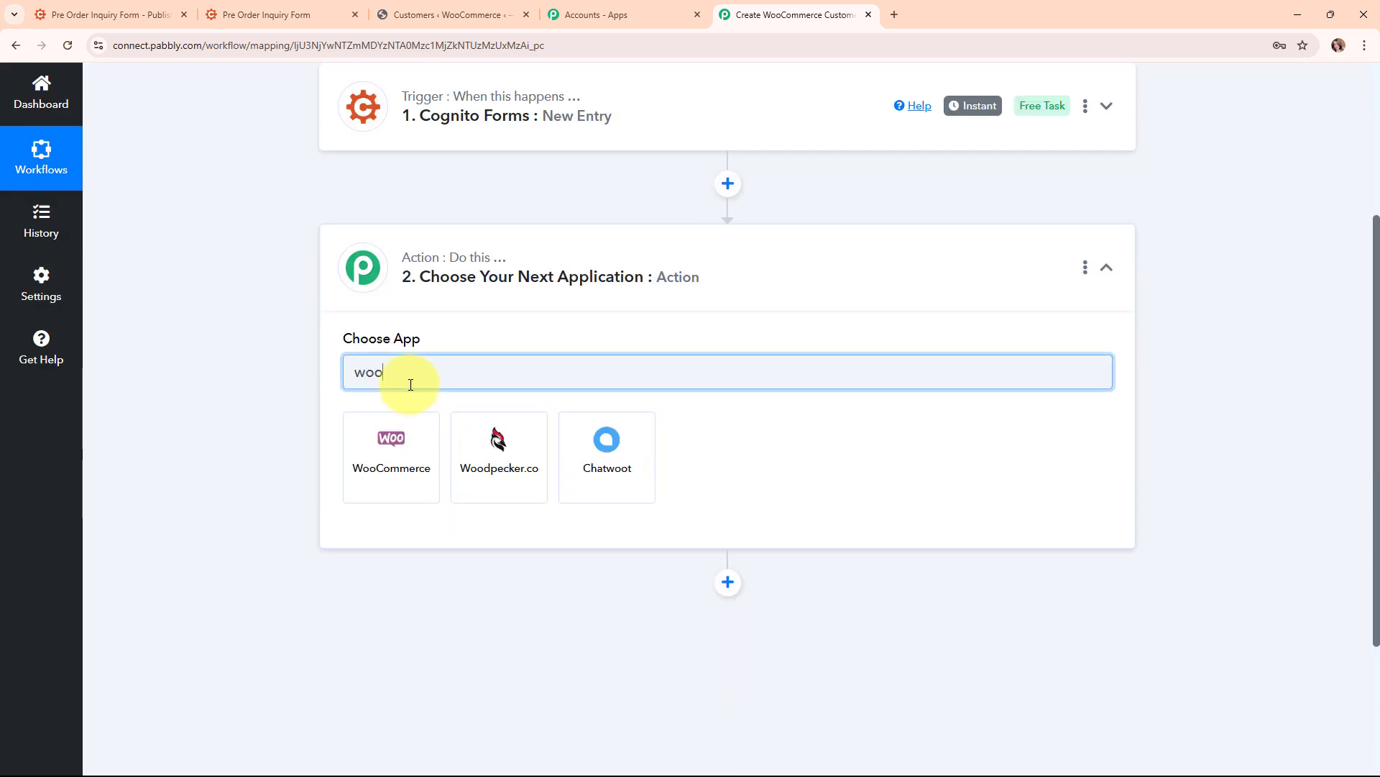
left_click(374, 471)
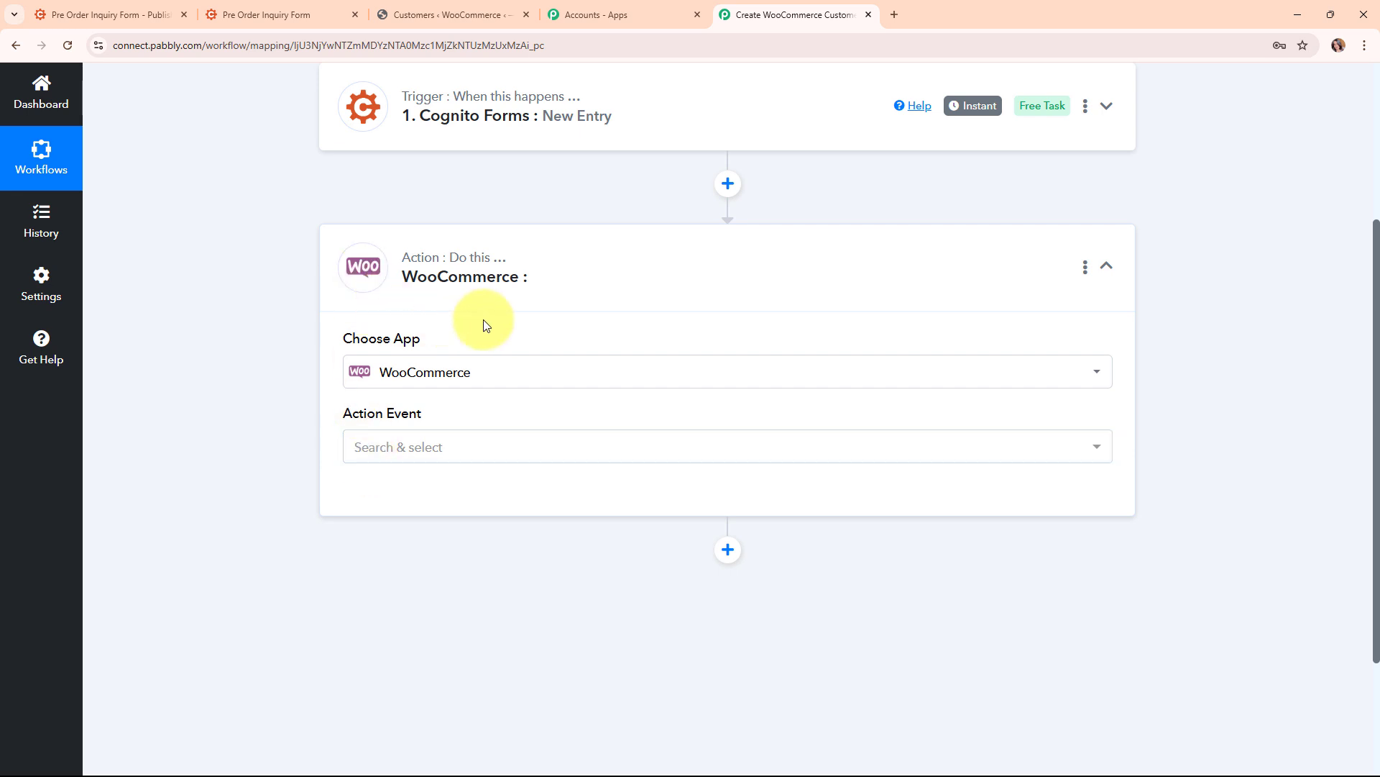
left_click(550, 452)
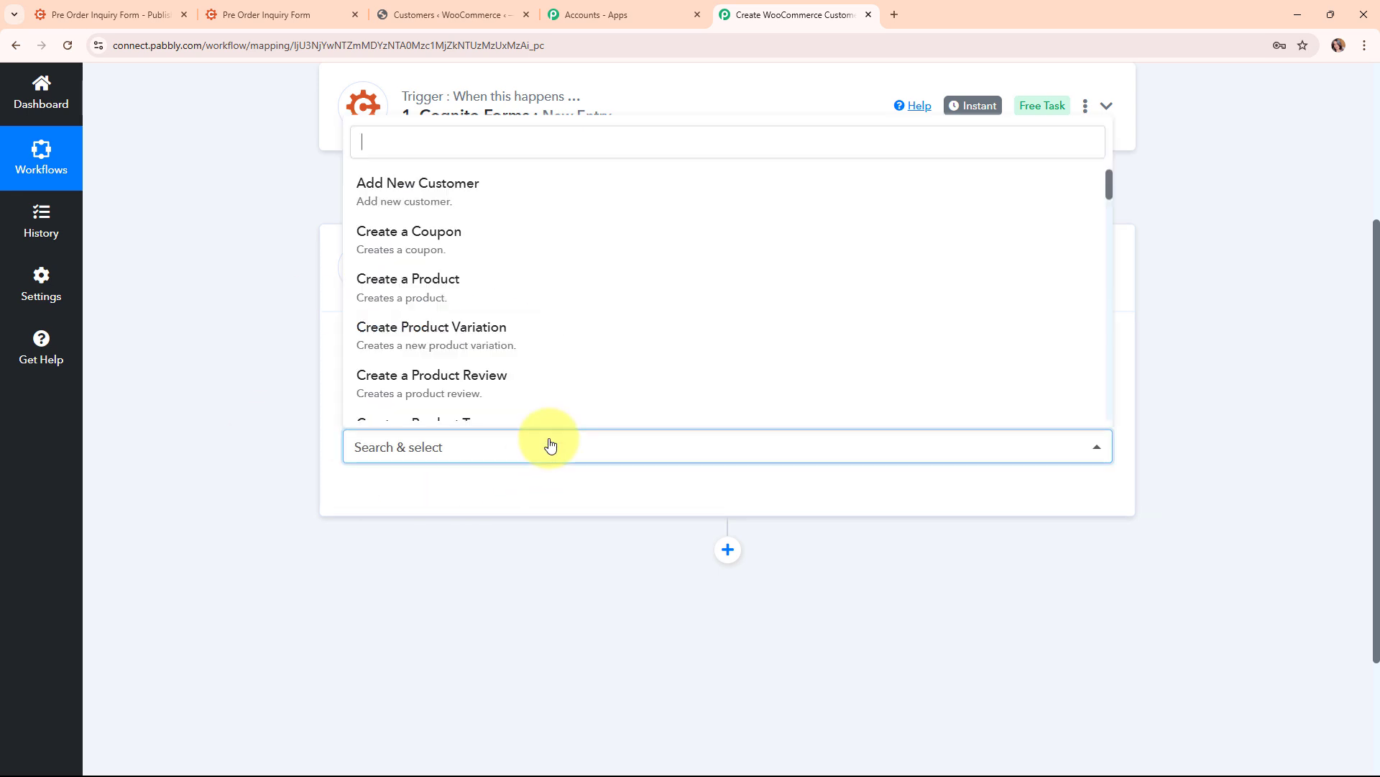
left_click(523, 200)
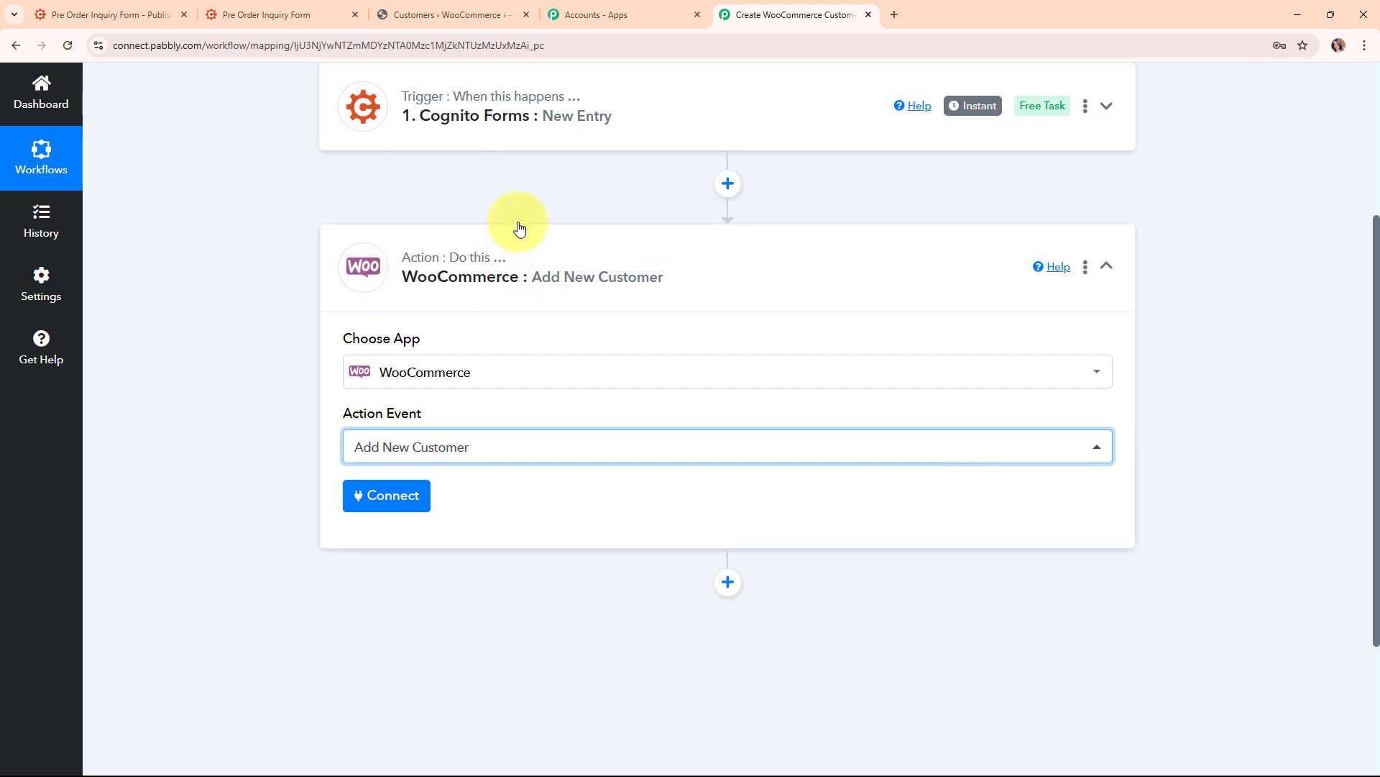
Start a new WooCommerce connection and read its help text on creating API keys
left_click(401, 498)
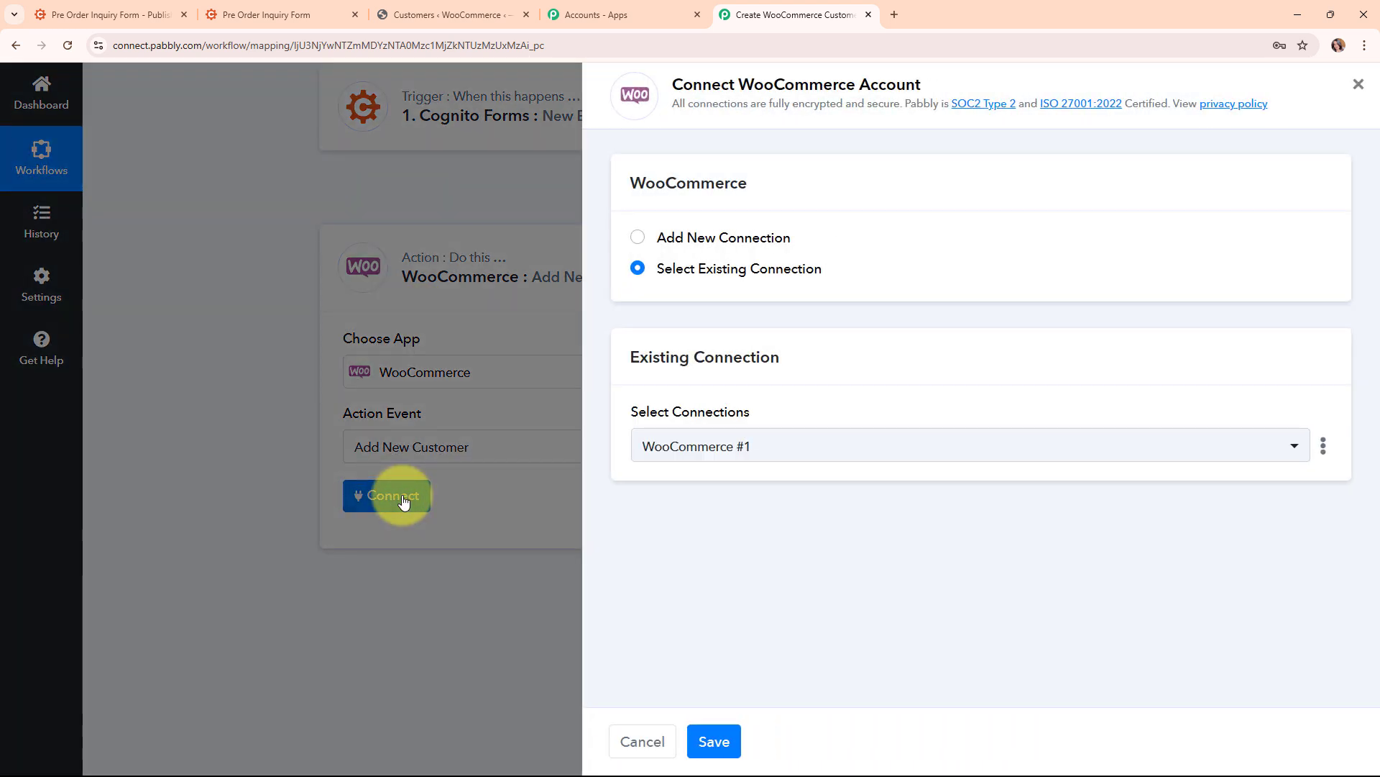
left_click(637, 239)
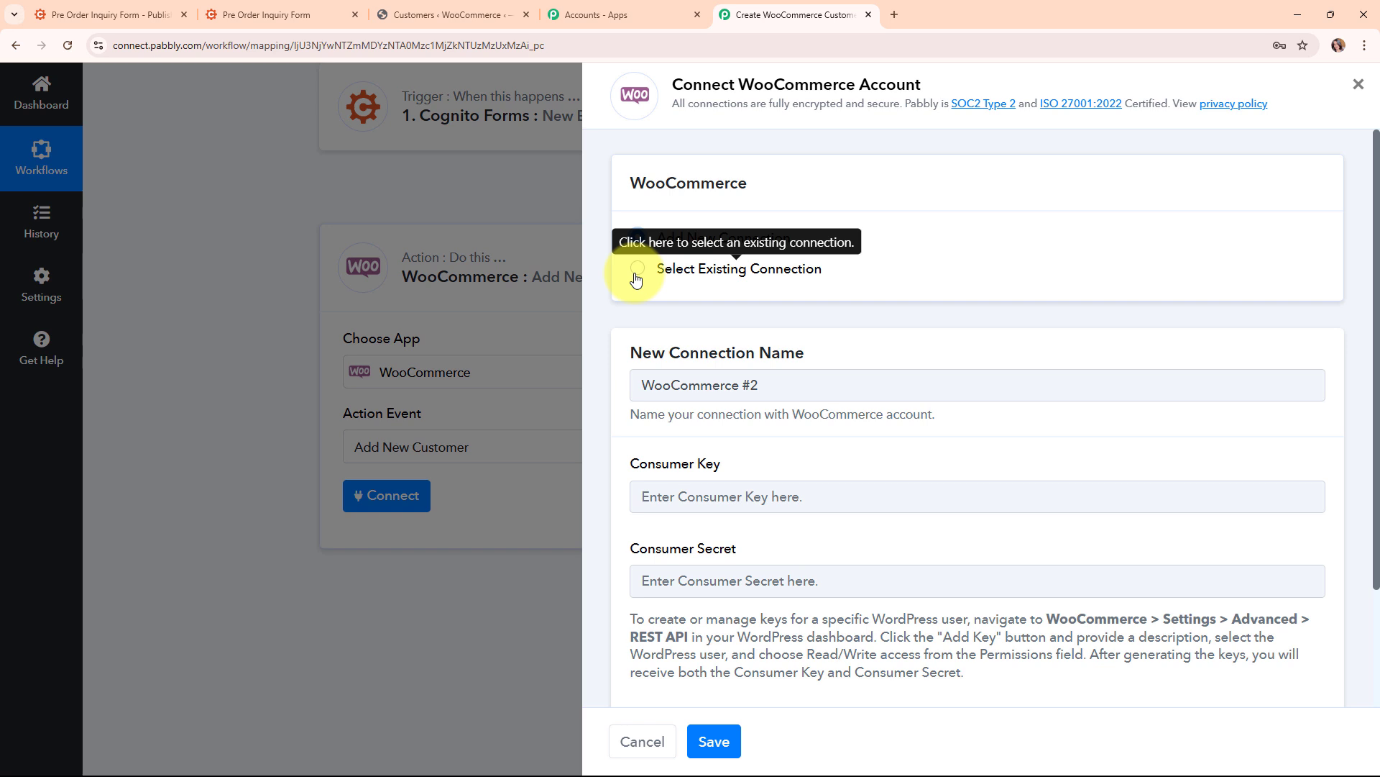
scroll(975, 357, "down", 2)
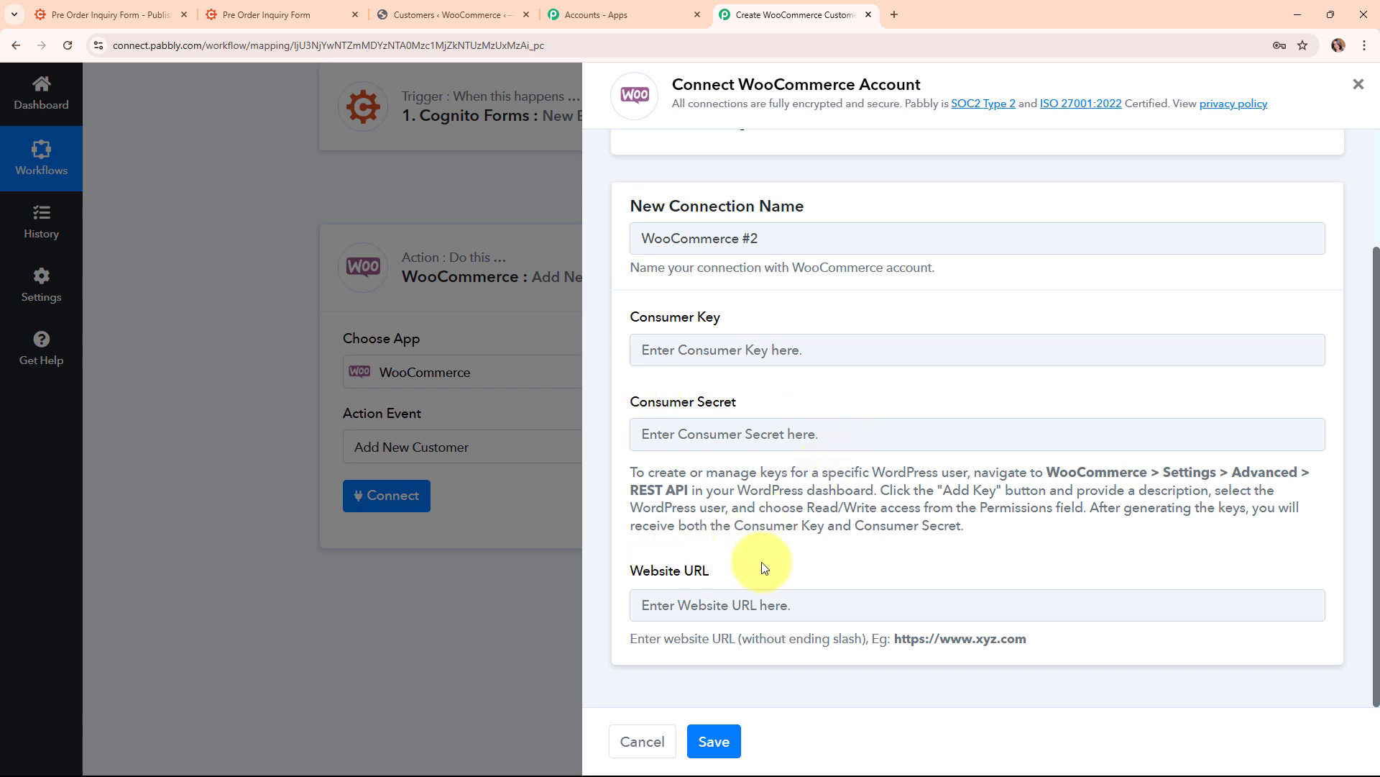
left_click_drag(629, 475, 1136, 546)
left_click(627, 466)
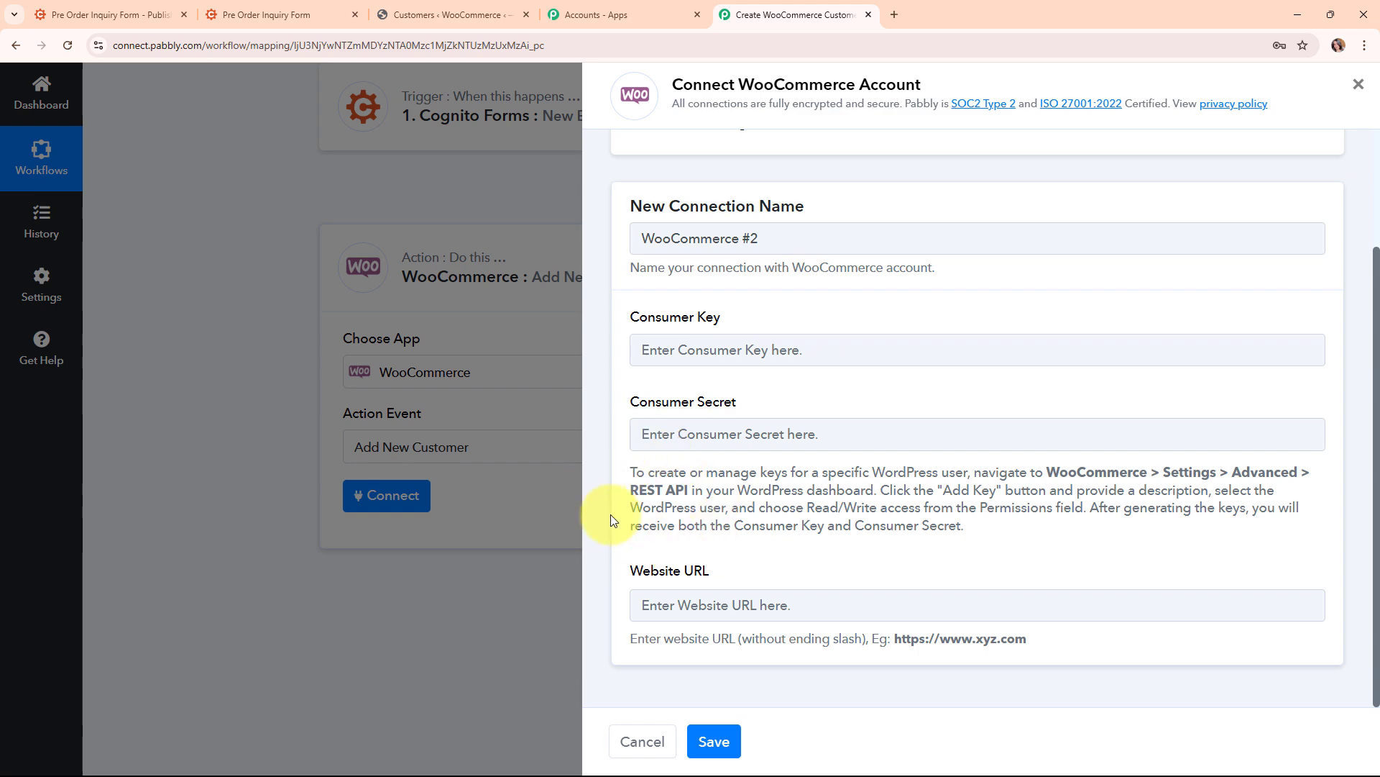
left_click(455, 19)
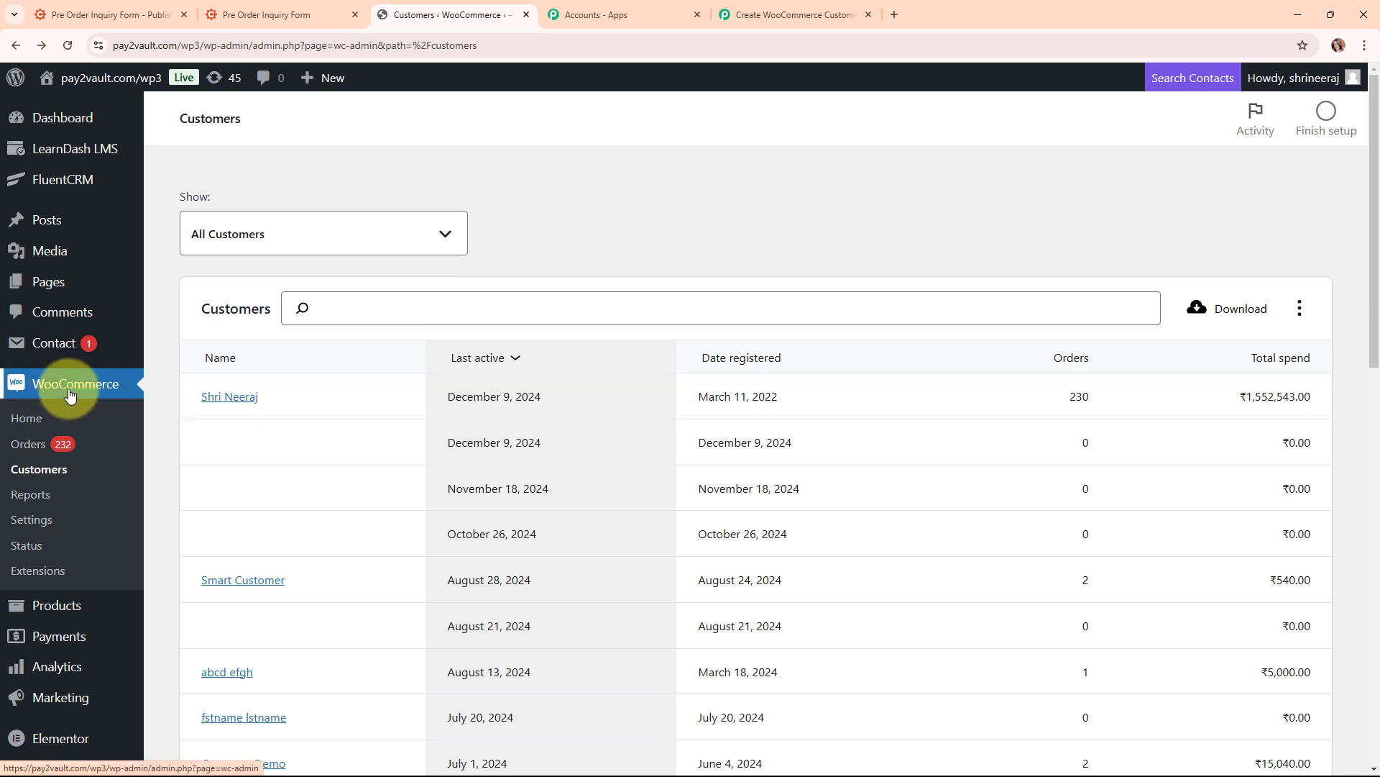
Go to WooCommerce Settings > Advanced > REST API and begin adding a key
left_click(33, 521)
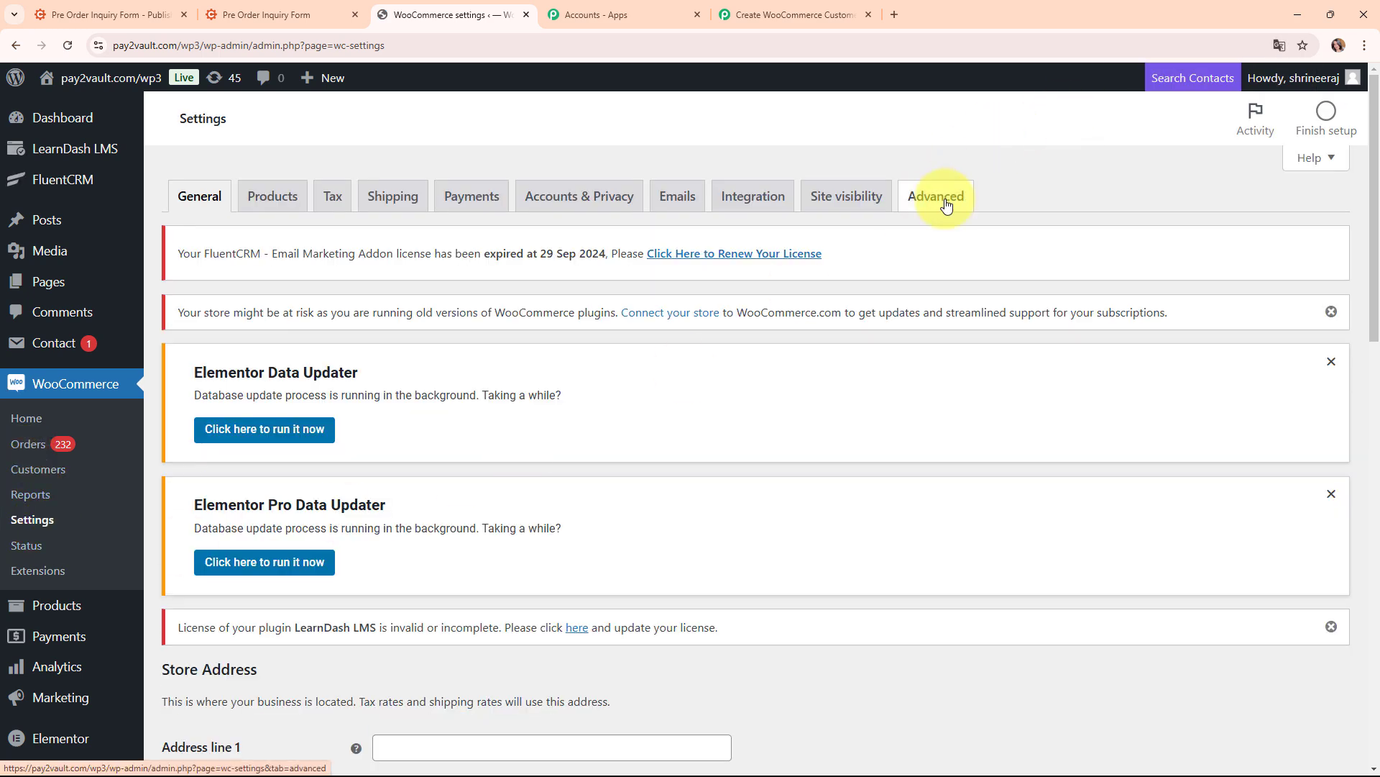
left_click(946, 206)
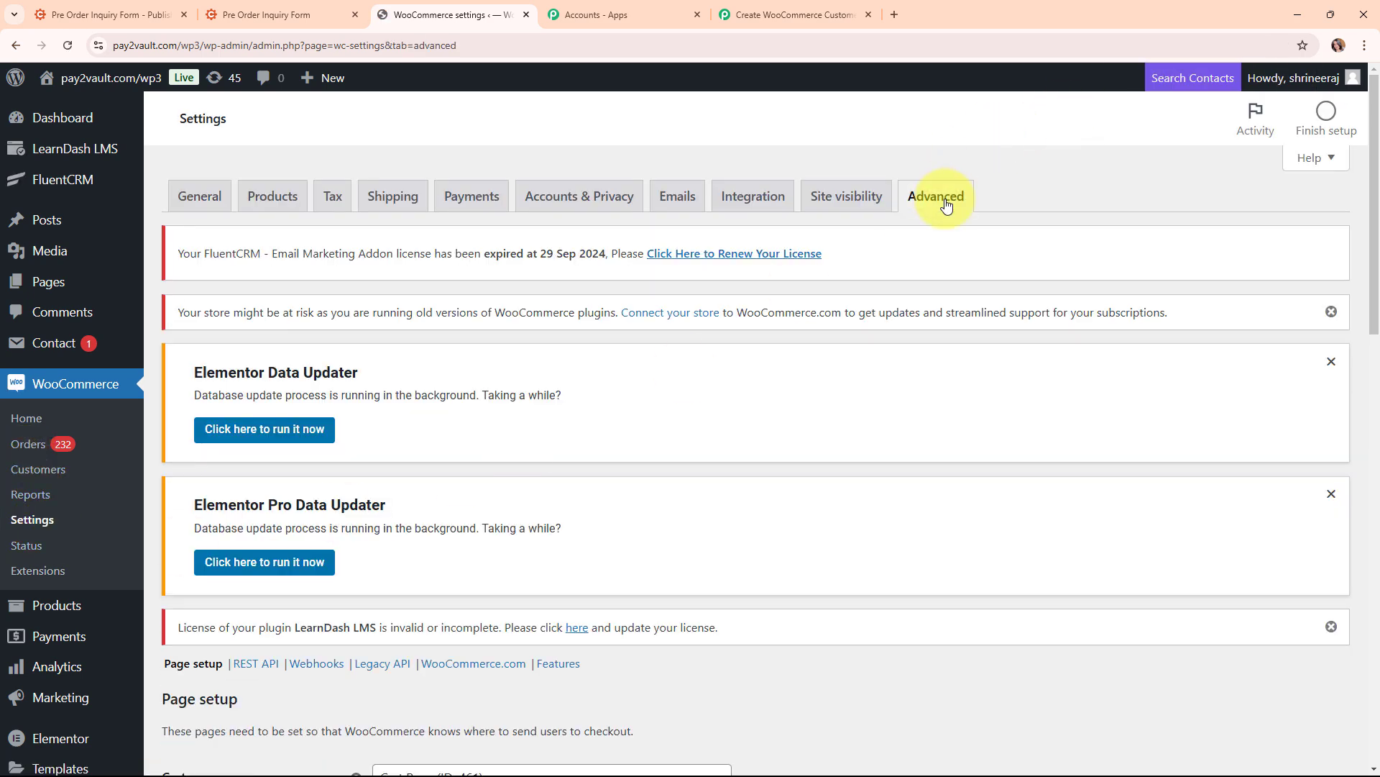
scroll(431, 468, "down", 3)
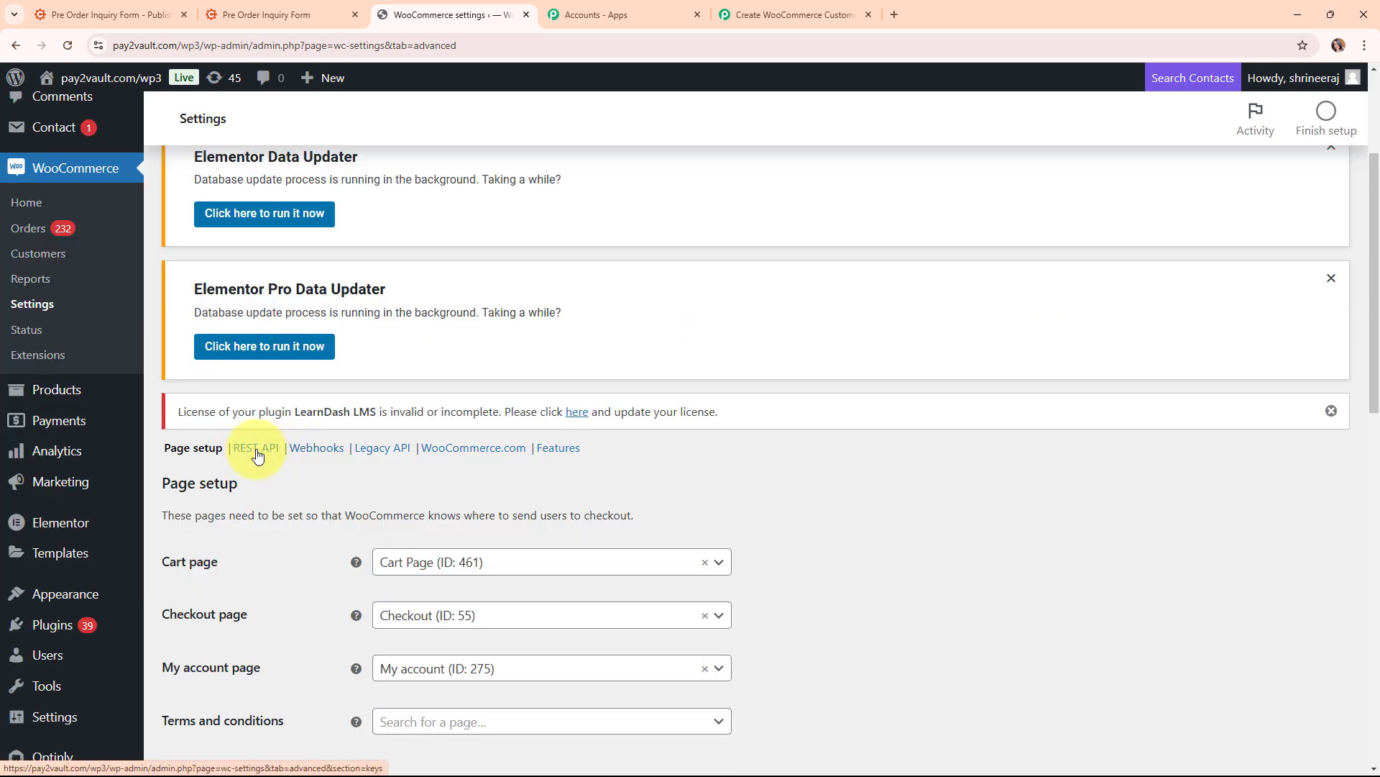
left_click(257, 451)
scroll(683, 543, "down", 4)
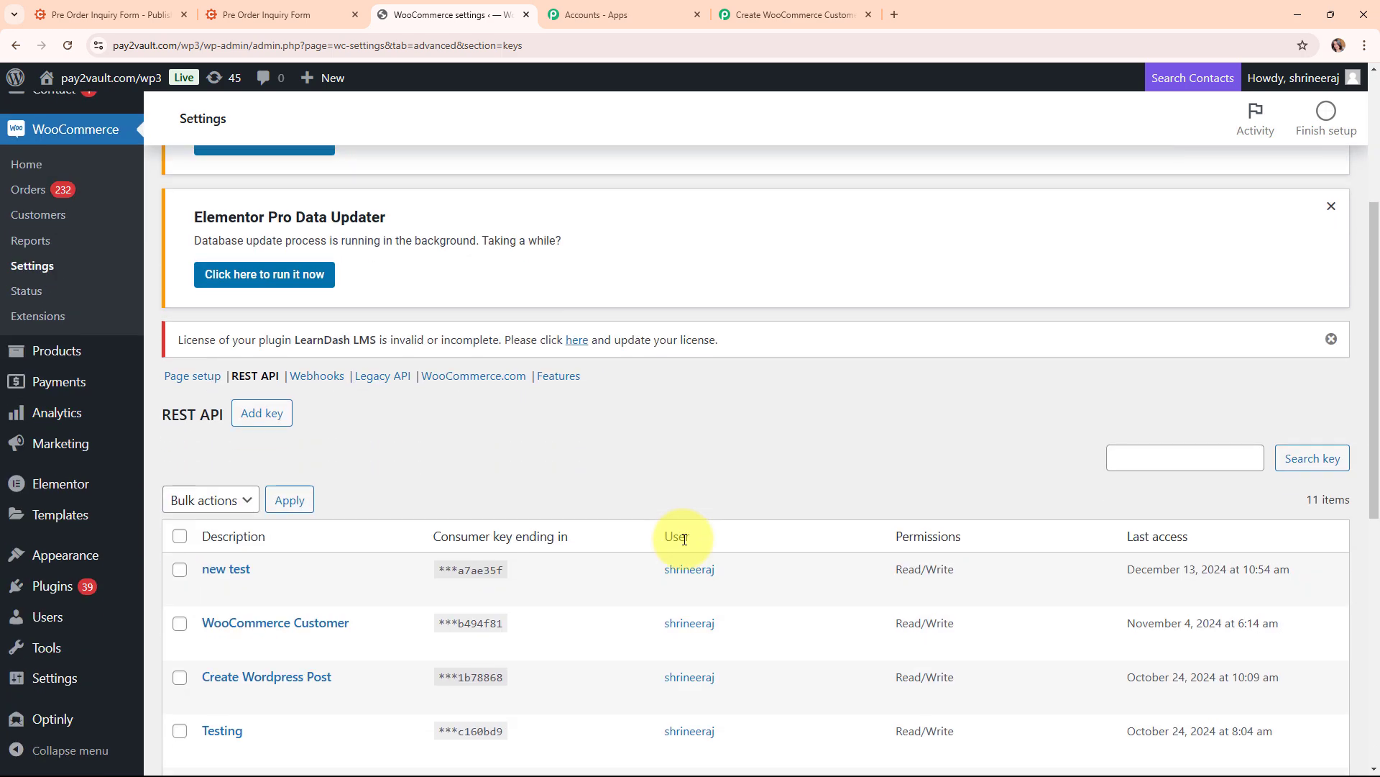
left_click(252, 415)
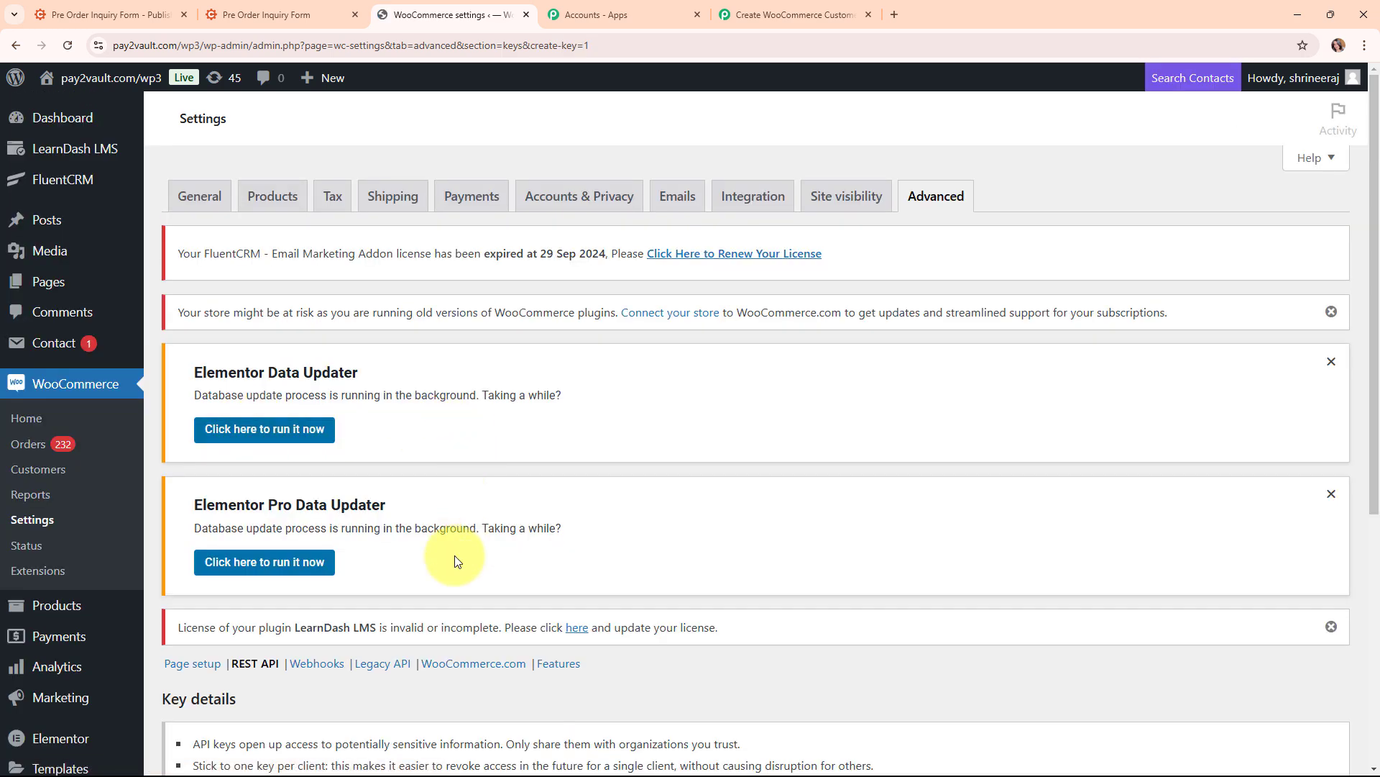
Generate a Read/Write API key described 'New Customers'
scroll(455, 554, "down", 4)
scroll(455, 554, "down", 2)
left_click(452, 430)
type("New")
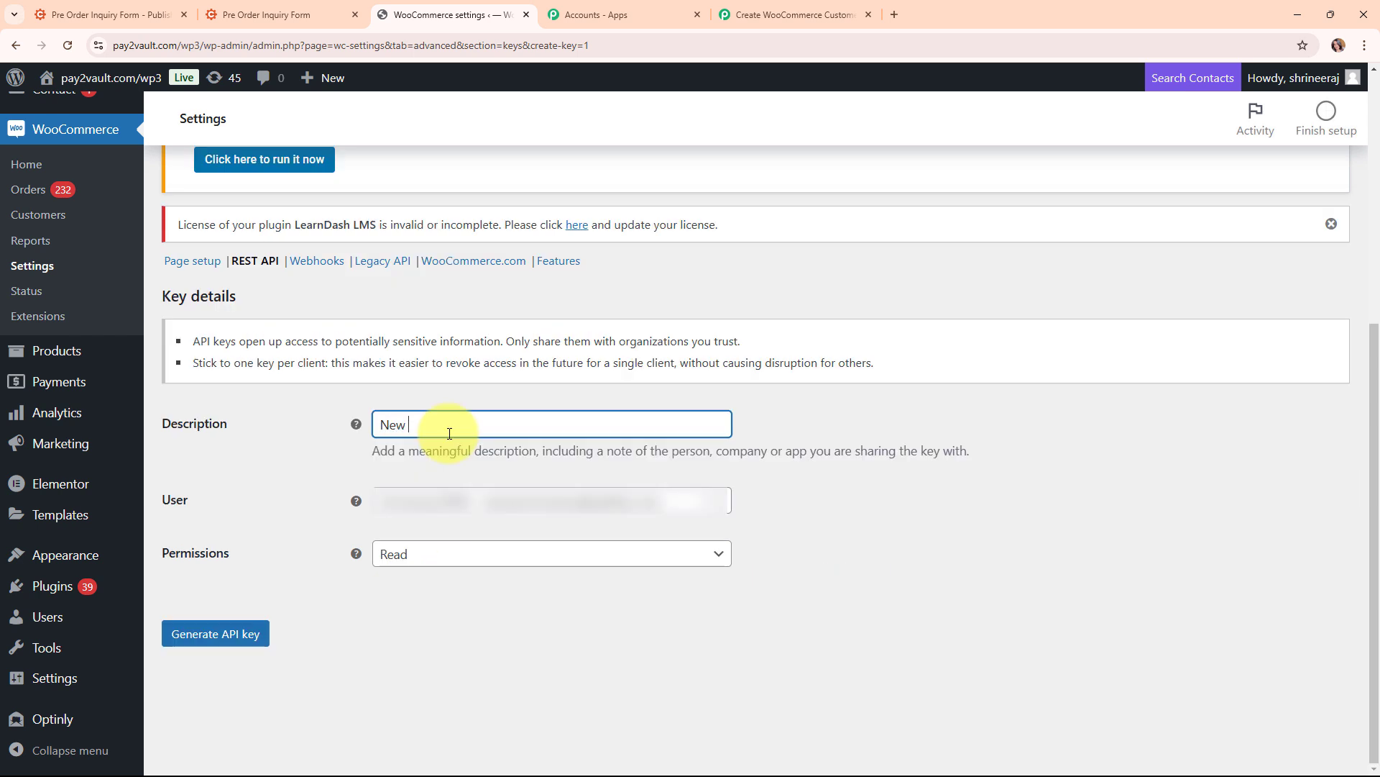
type(" Customers")
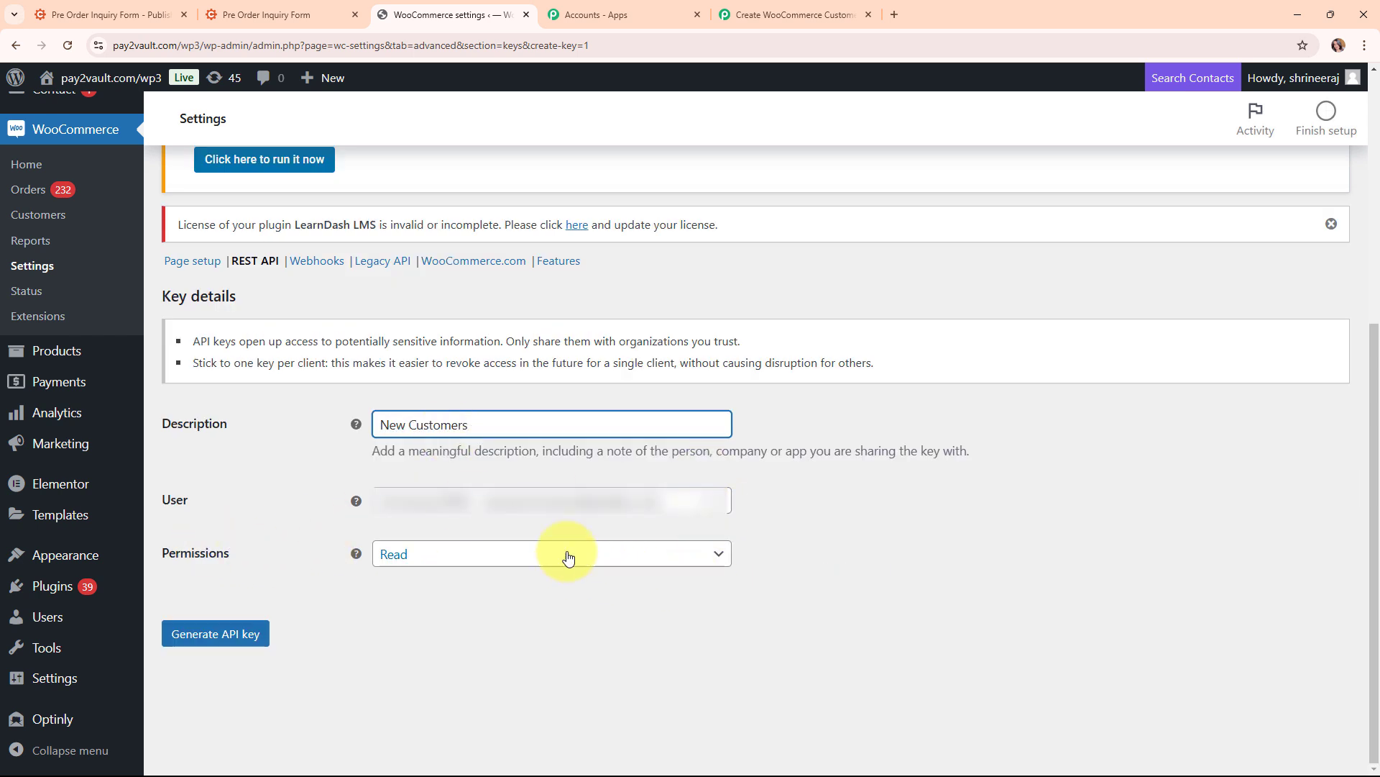
left_click(568, 557)
left_click(558, 640)
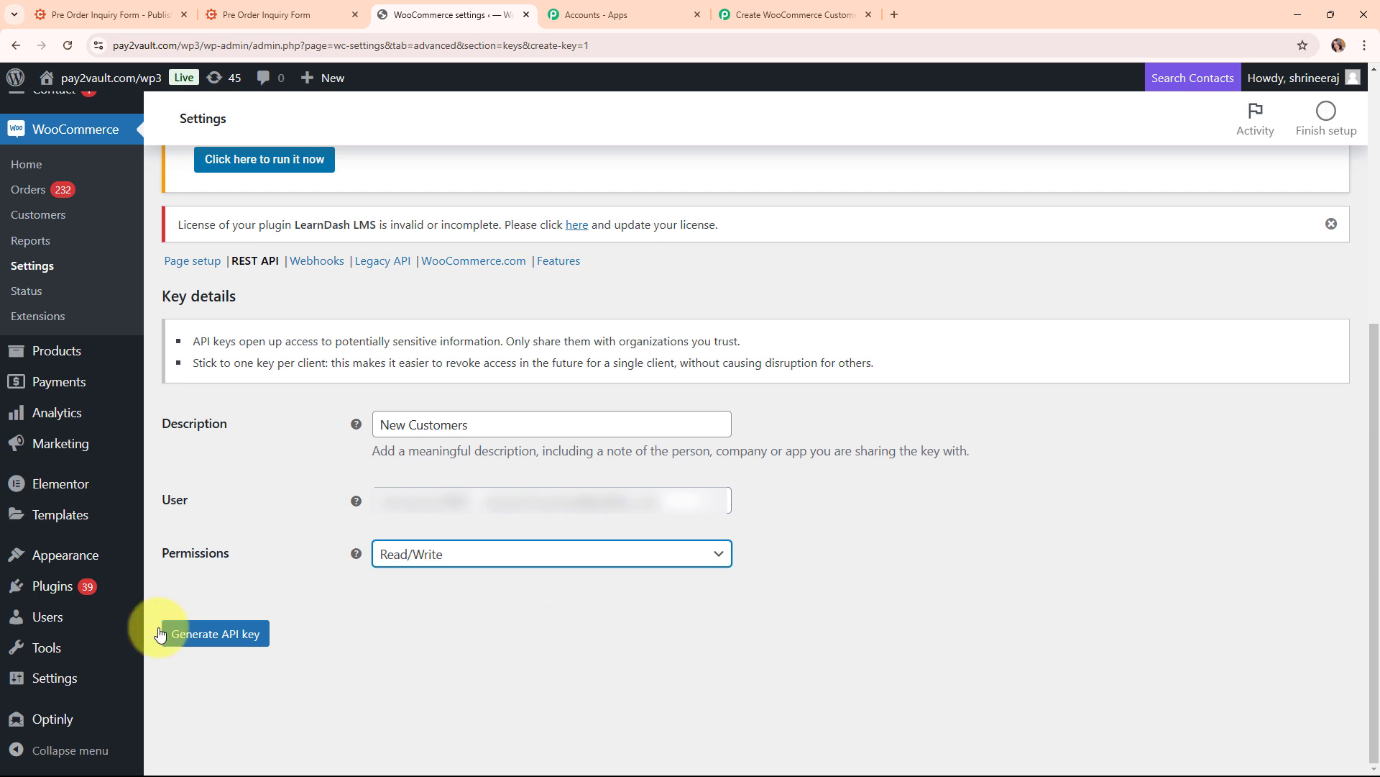
left_click(201, 632)
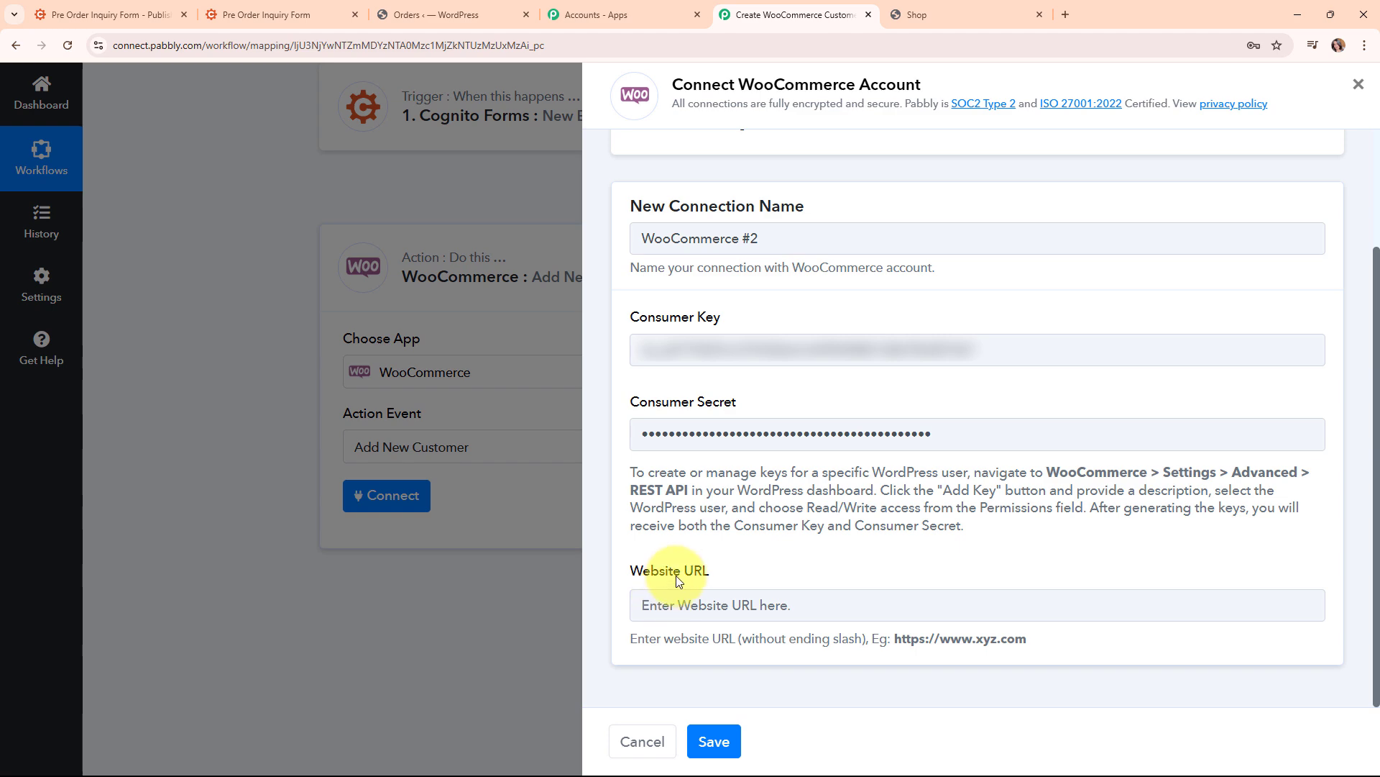
left_click(973, 14)
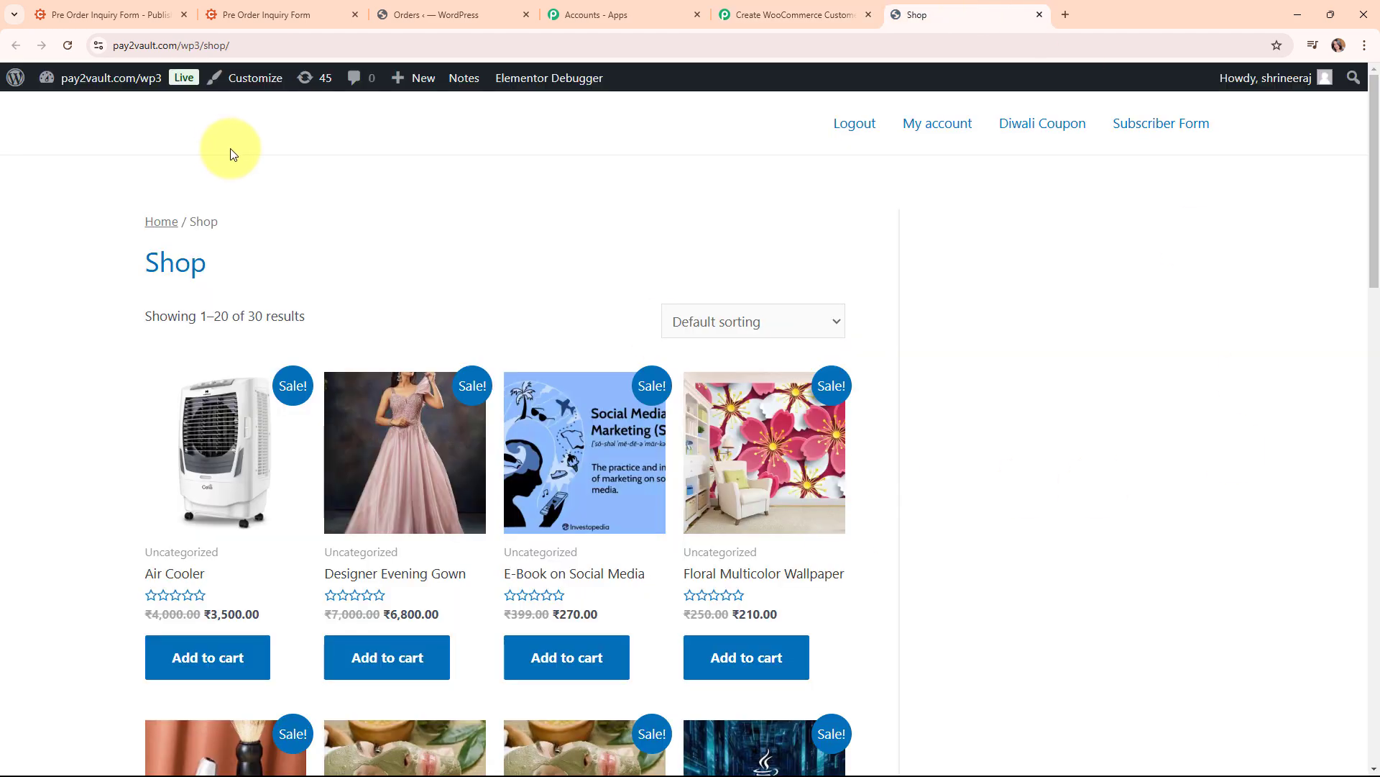
left_click(280, 43)
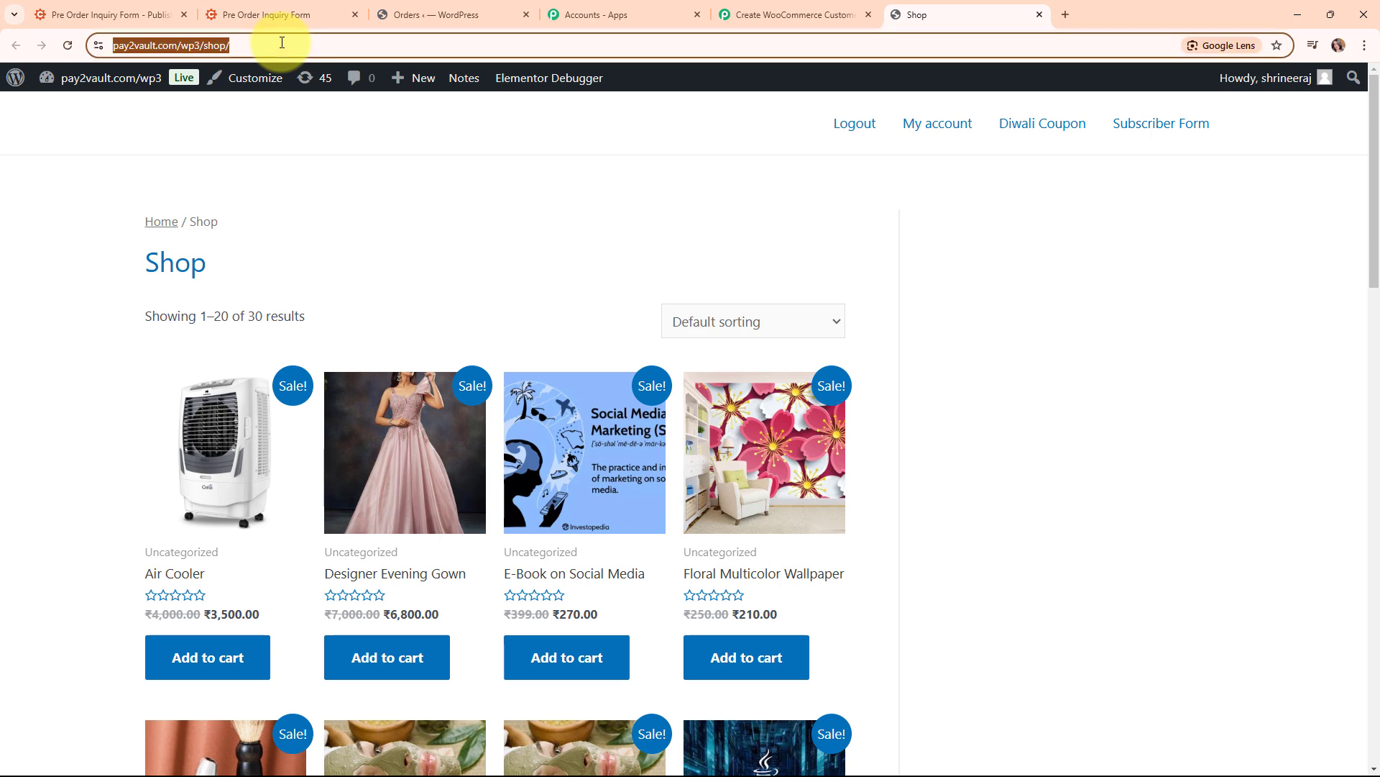
left_click(280, 43)
left_click_drag(210, 45, 115, 50)
key("ctrl+c")
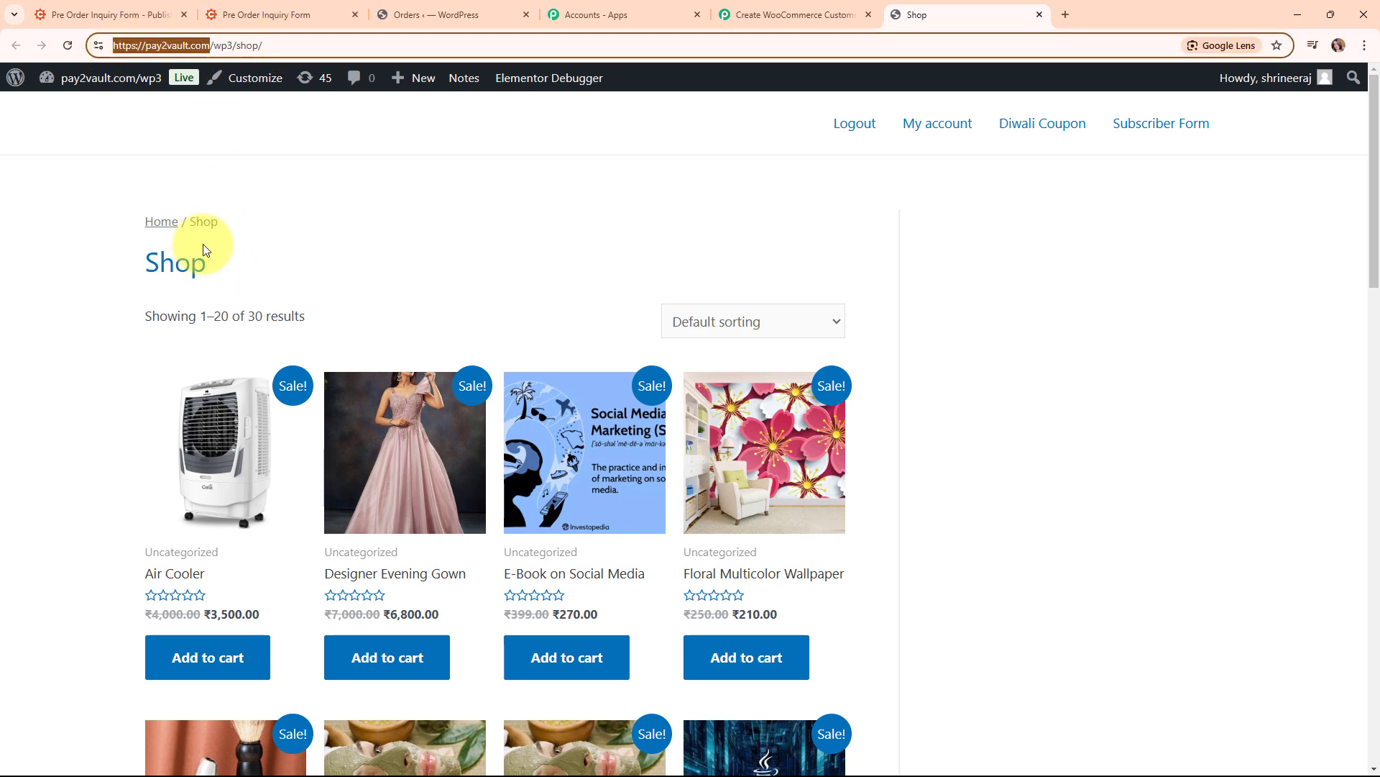
left_click(790, 14)
left_click(726, 609)
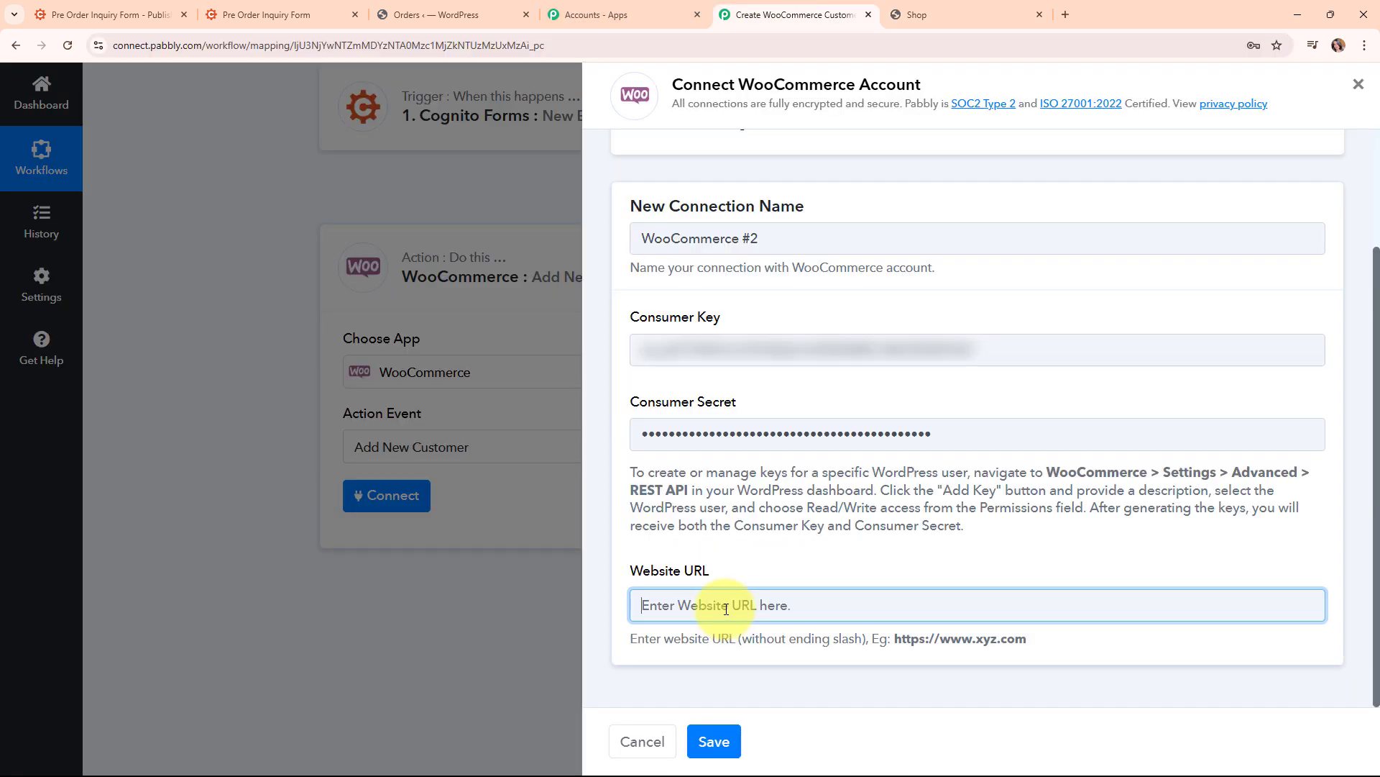
key("ctrl+v")
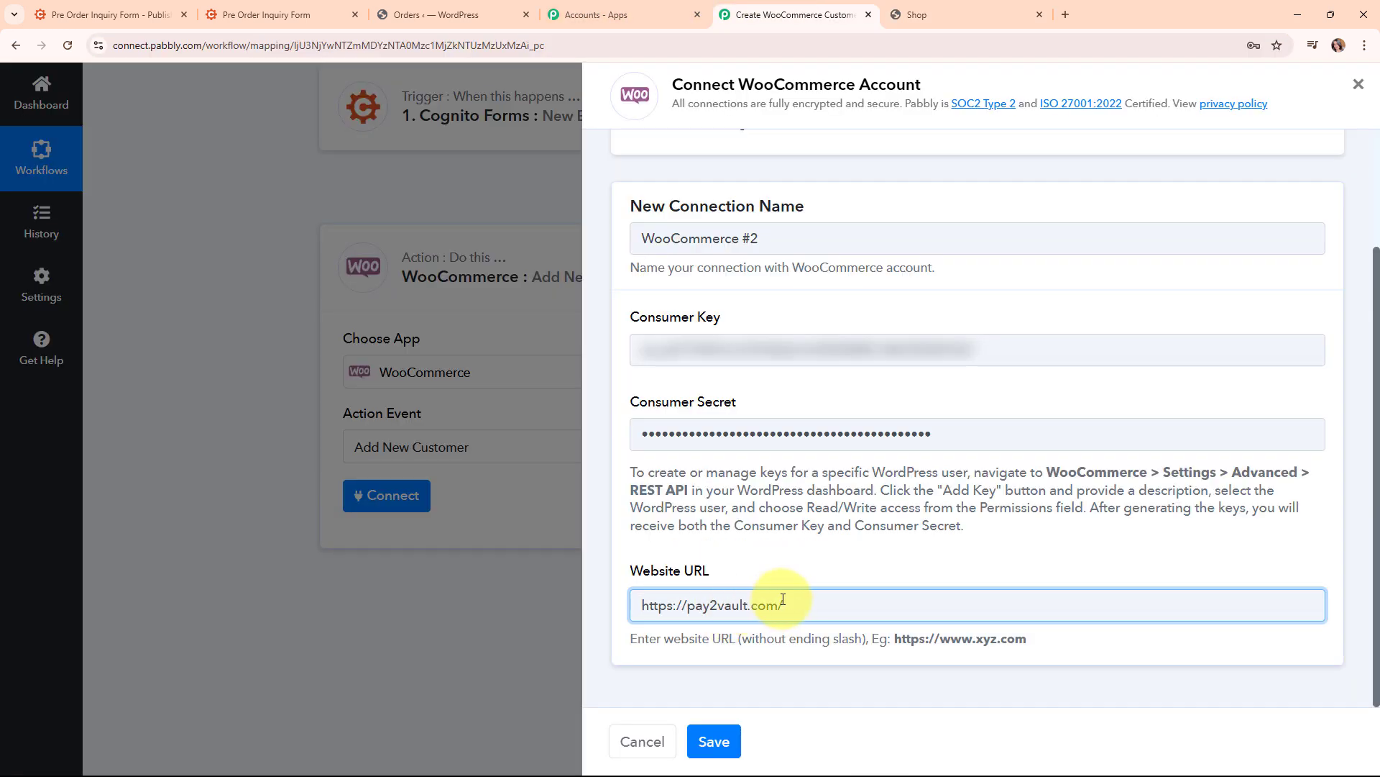
key("BackSpace")
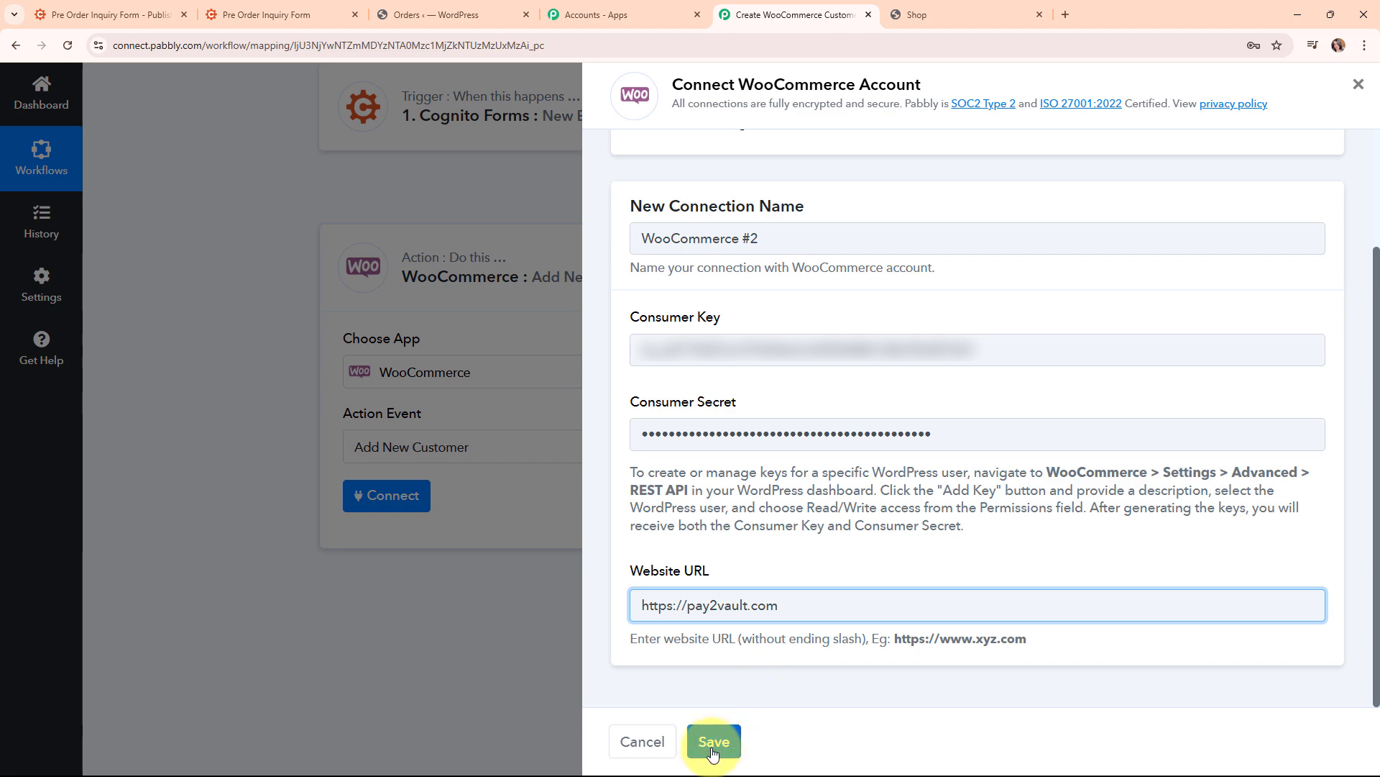
left_click(713, 748)
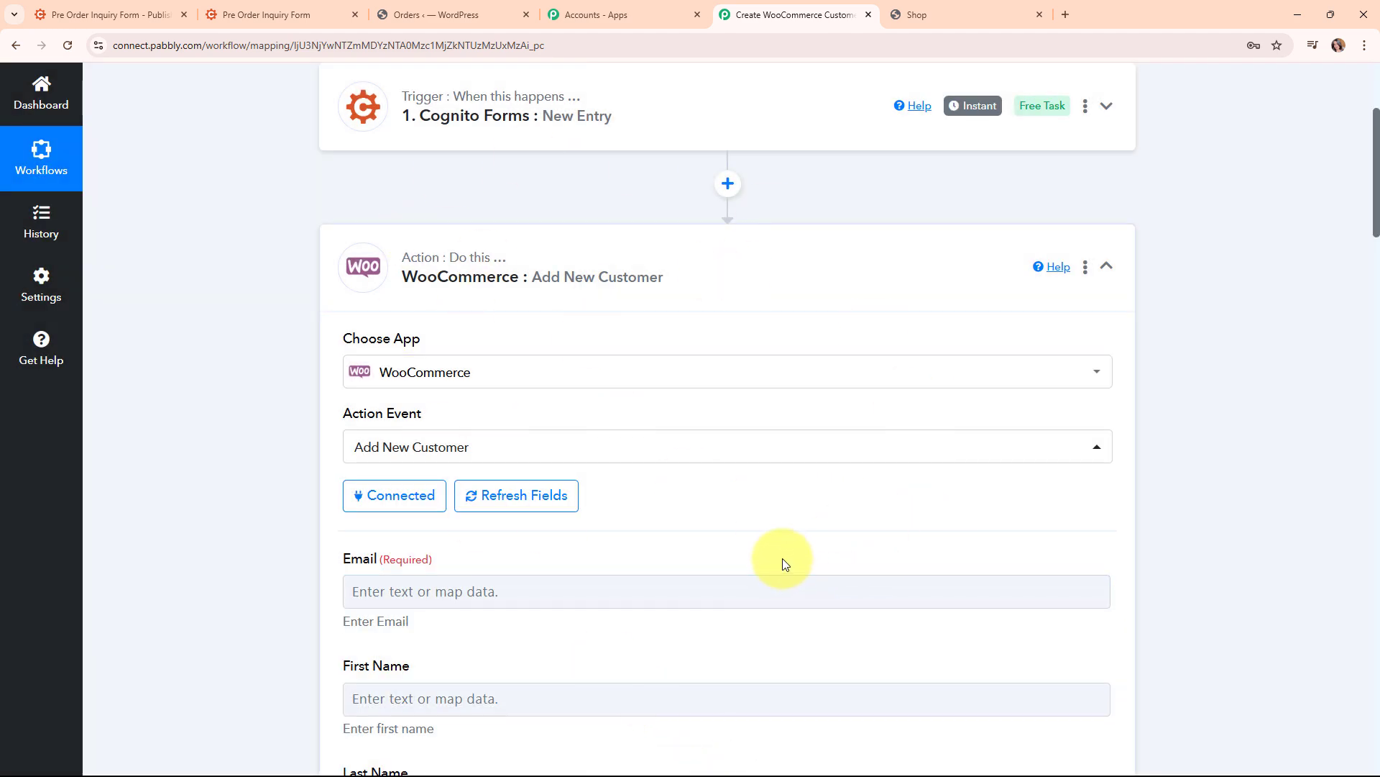
Scroll to the Email field and open its previous-step data list
scroll(783, 563, "down", 5)
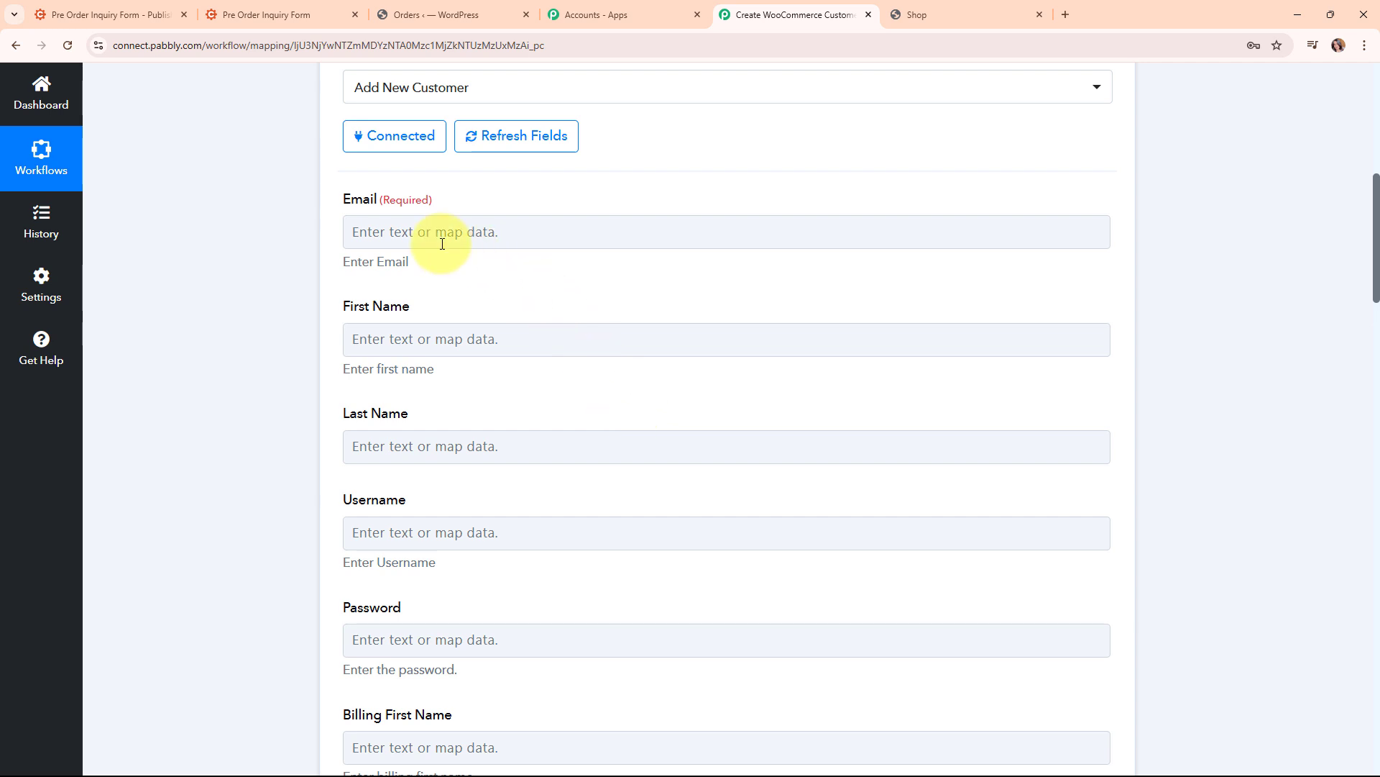
left_click(420, 237)
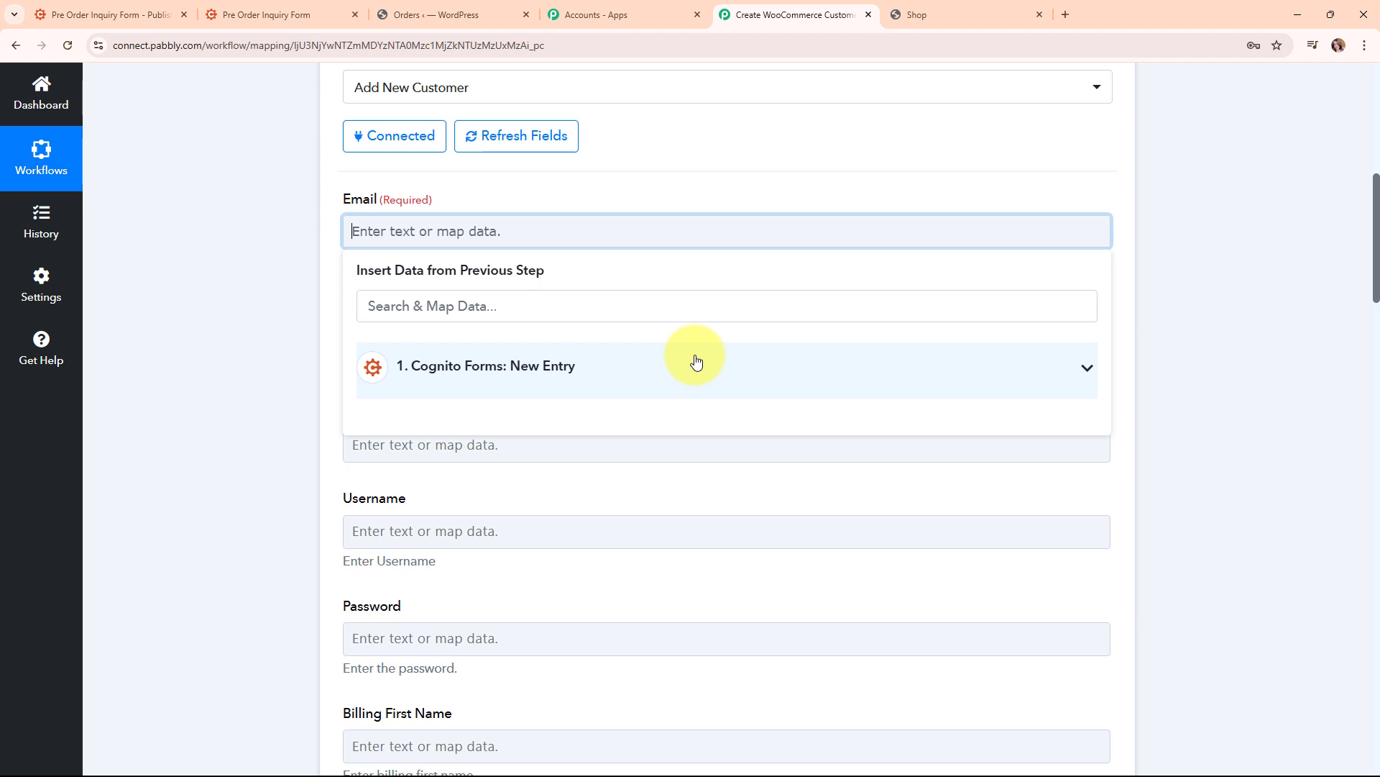
Map the form's Email answer into Email and Name First into First Name
left_click(542, 316)
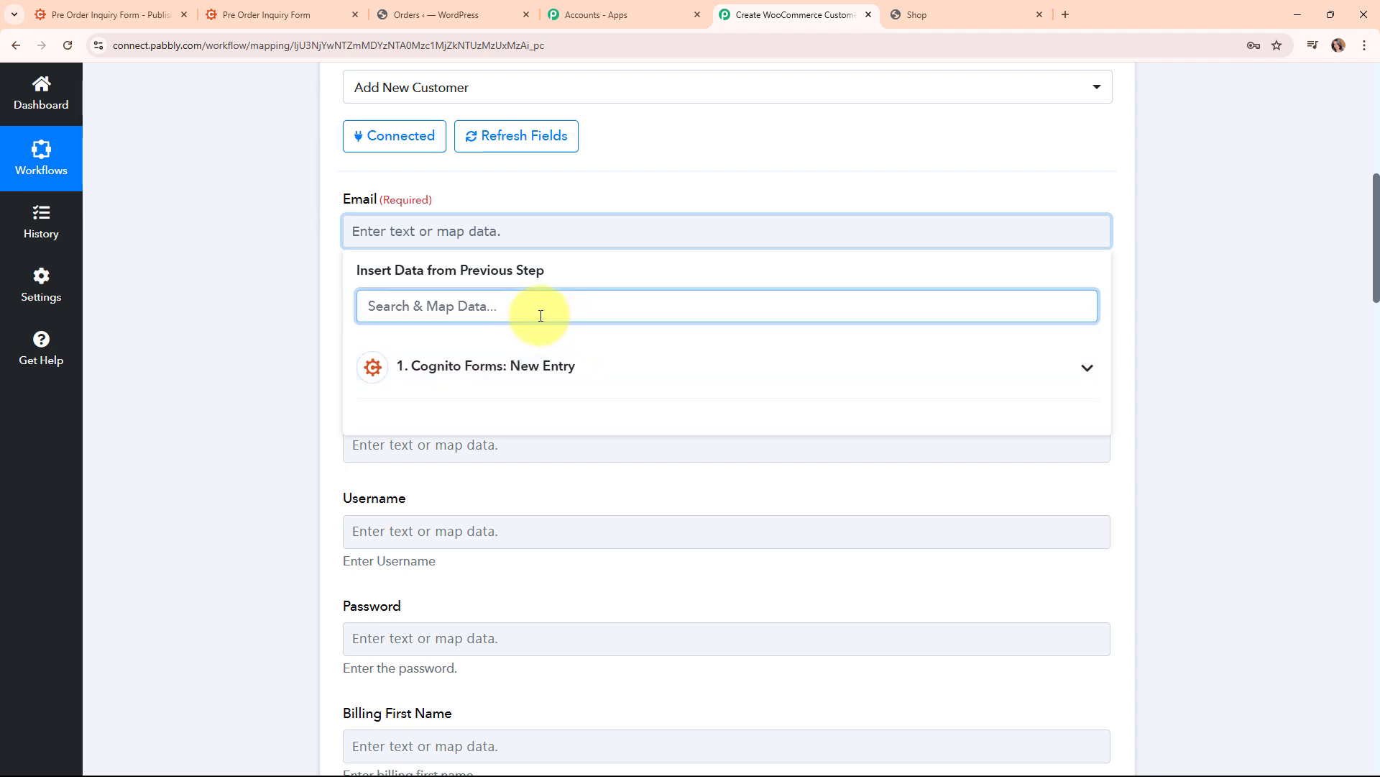
type("@")
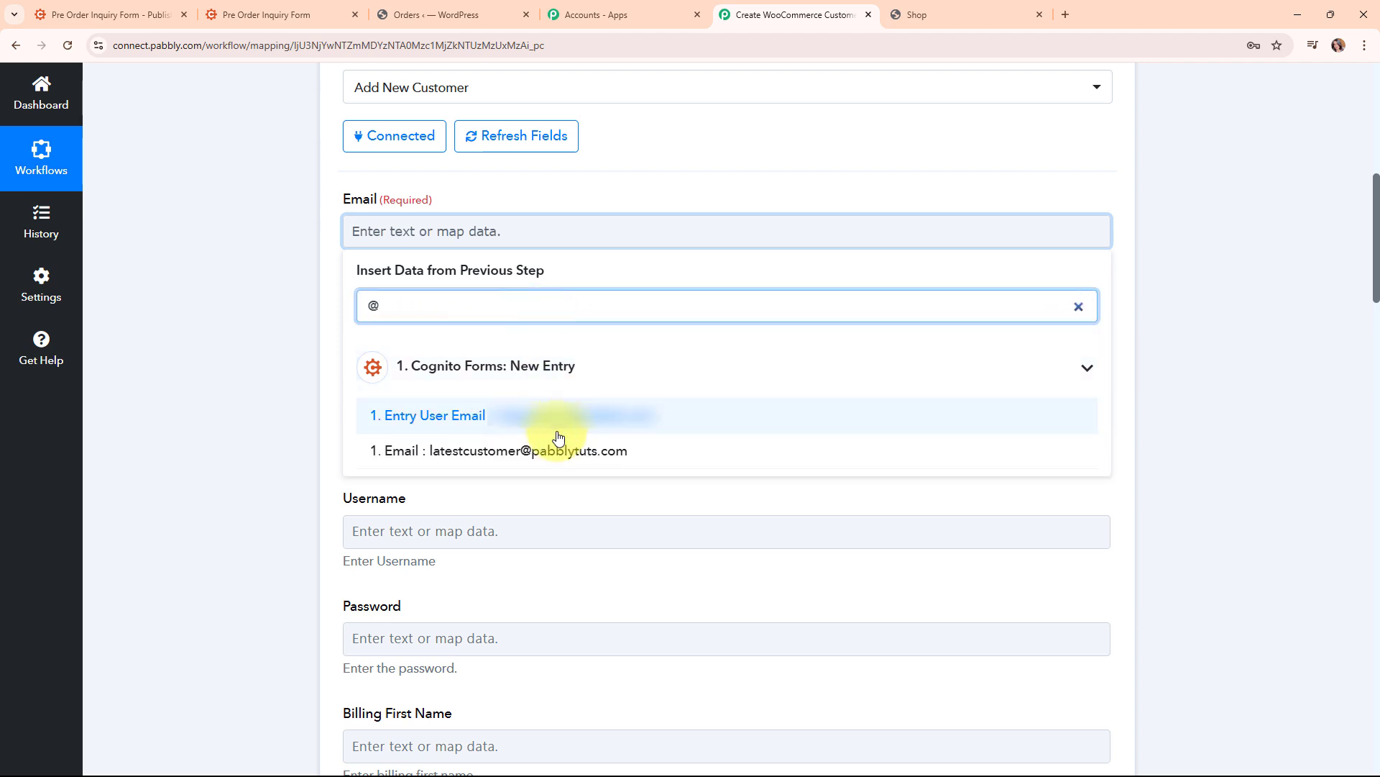
left_click(558, 457)
left_click(247, 385)
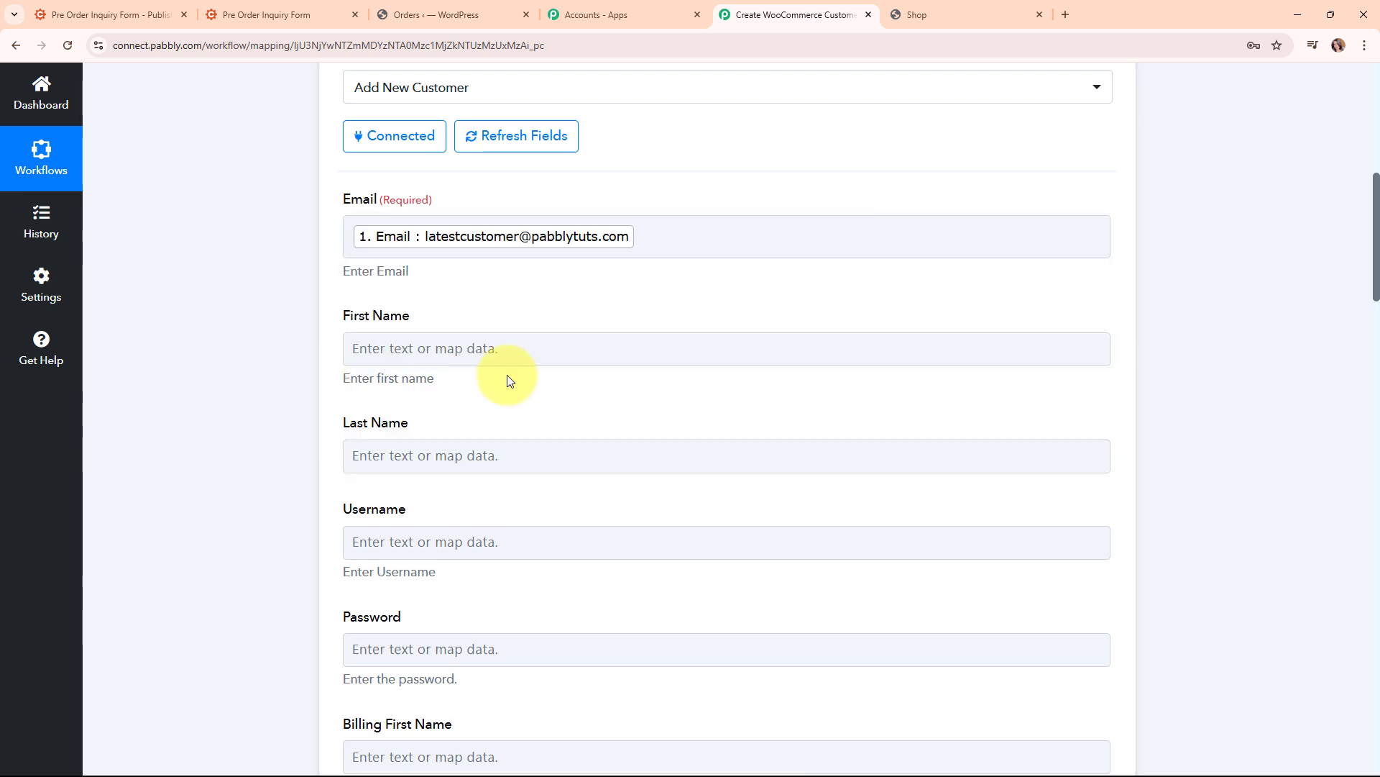
left_click(484, 356)
left_click(495, 431)
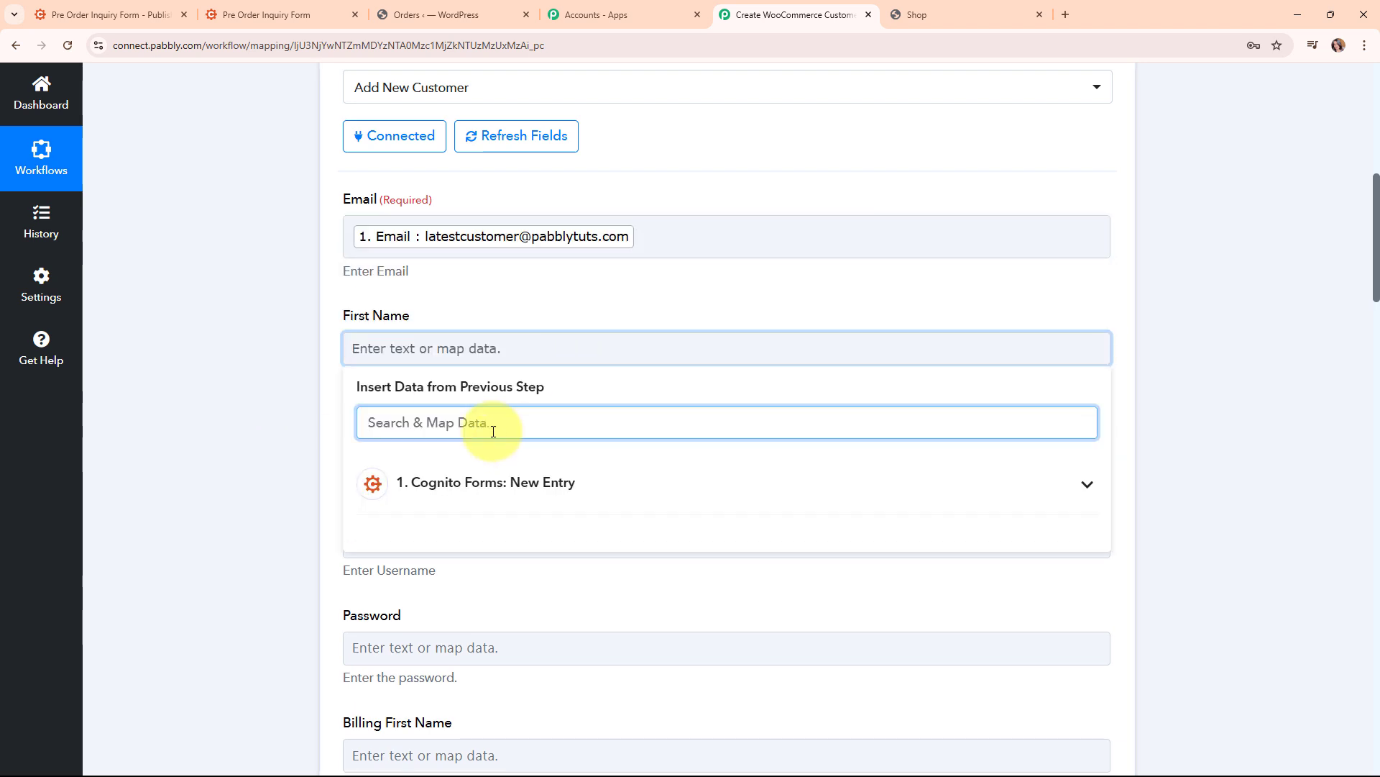
type("Late")
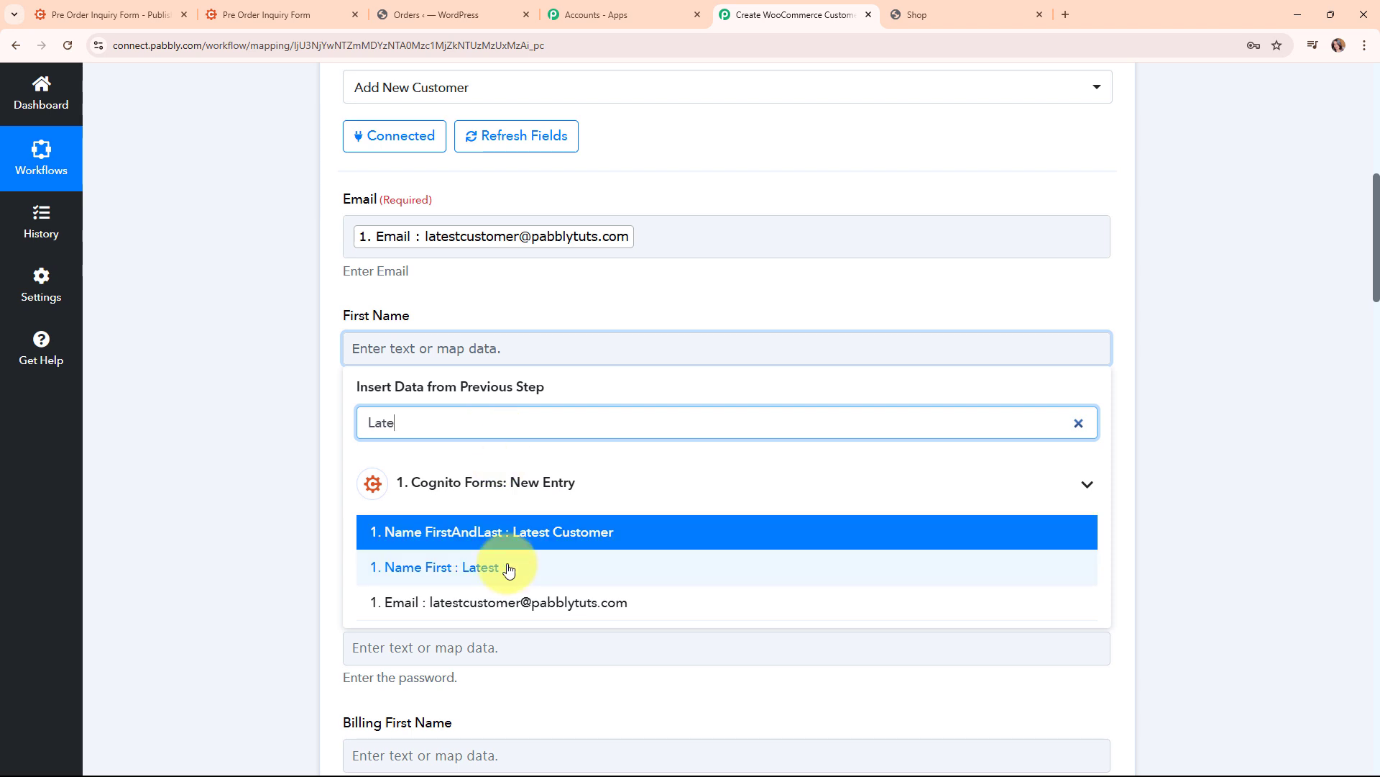
left_click(508, 570)
Map Name Last into Last Name and Name FirstAndLast into Username
left_click(283, 421)
left_click(468, 463)
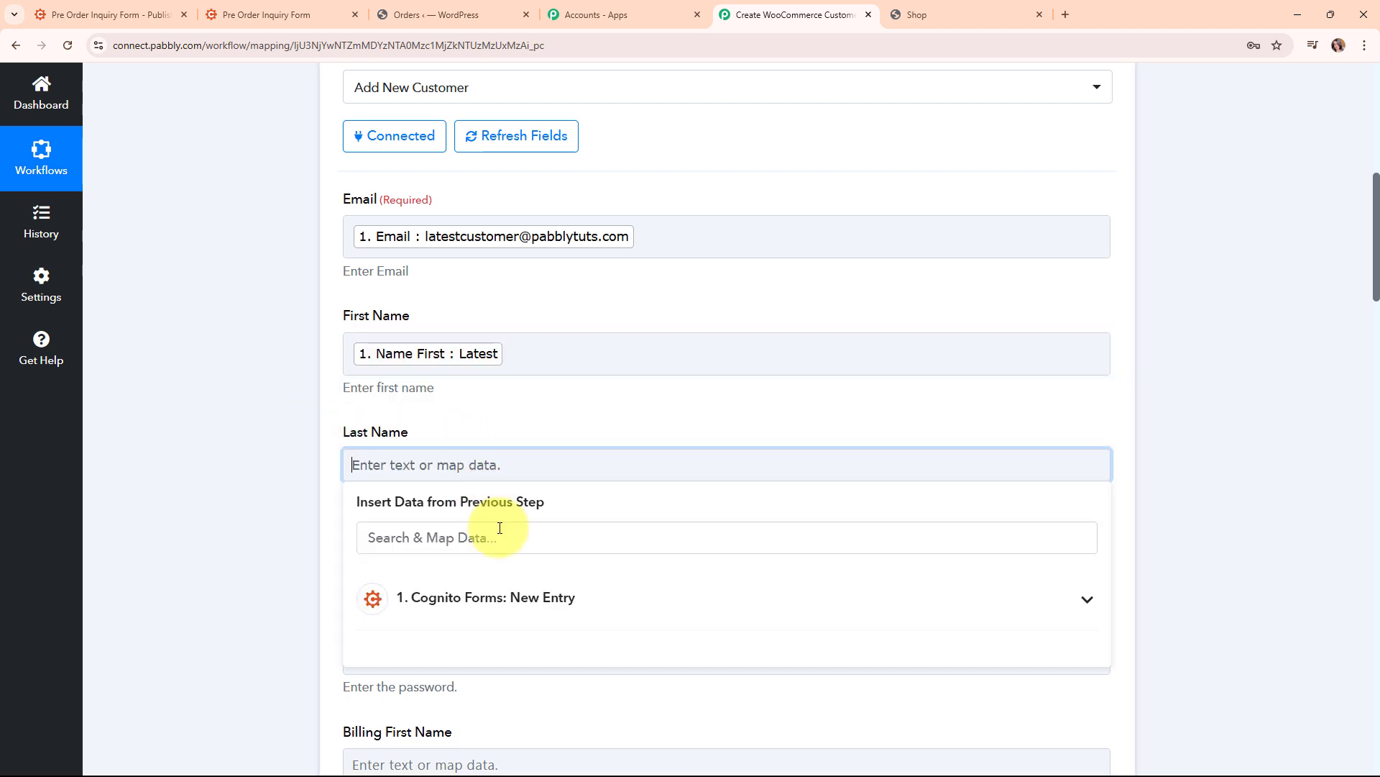
left_click(500, 532)
type("Cus")
scroll(465, 379, "down", 4)
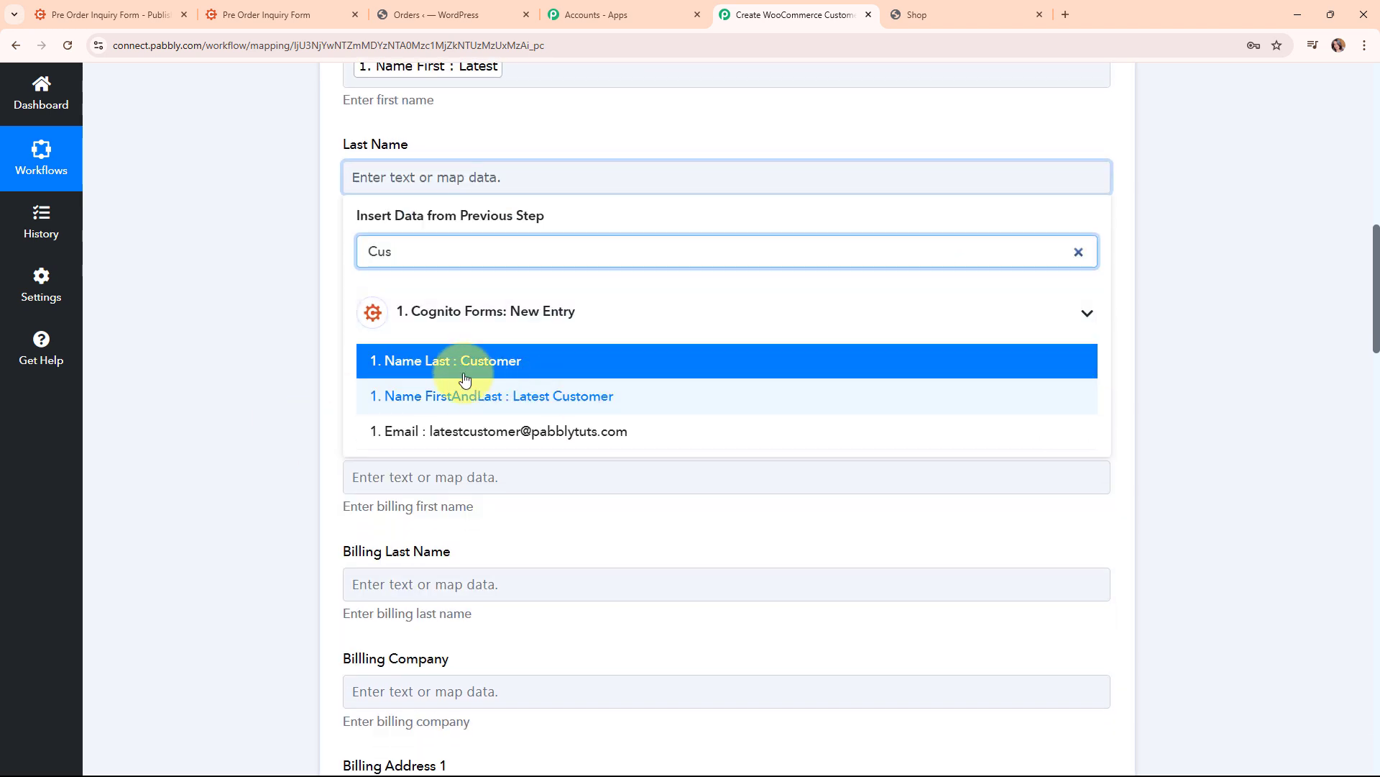
left_click(466, 379)
left_click(261, 407)
left_click(483, 271)
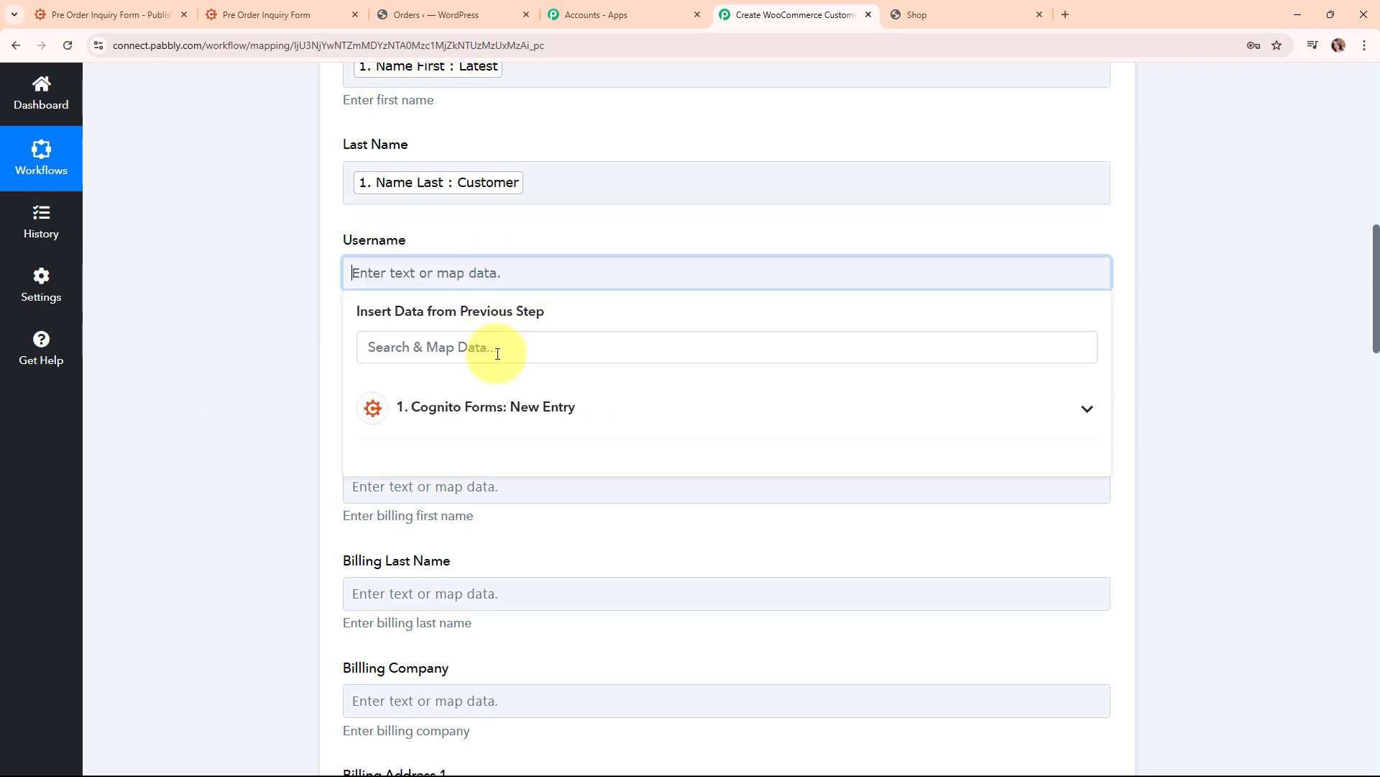
left_click(497, 354)
type("Lat")
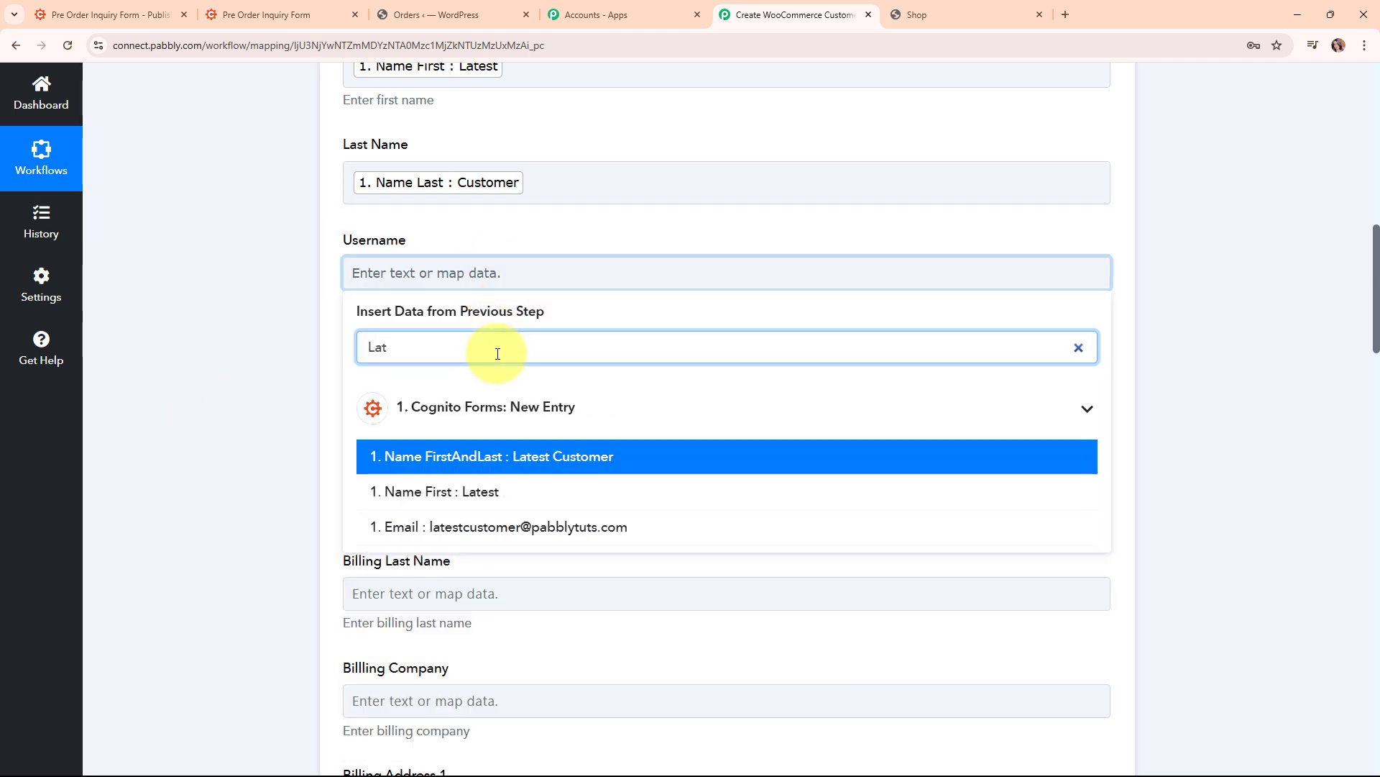
left_click(524, 456)
left_click(316, 421)
Map the form's Email answer into Billing Email
scroll(702, 418, "down", 2)
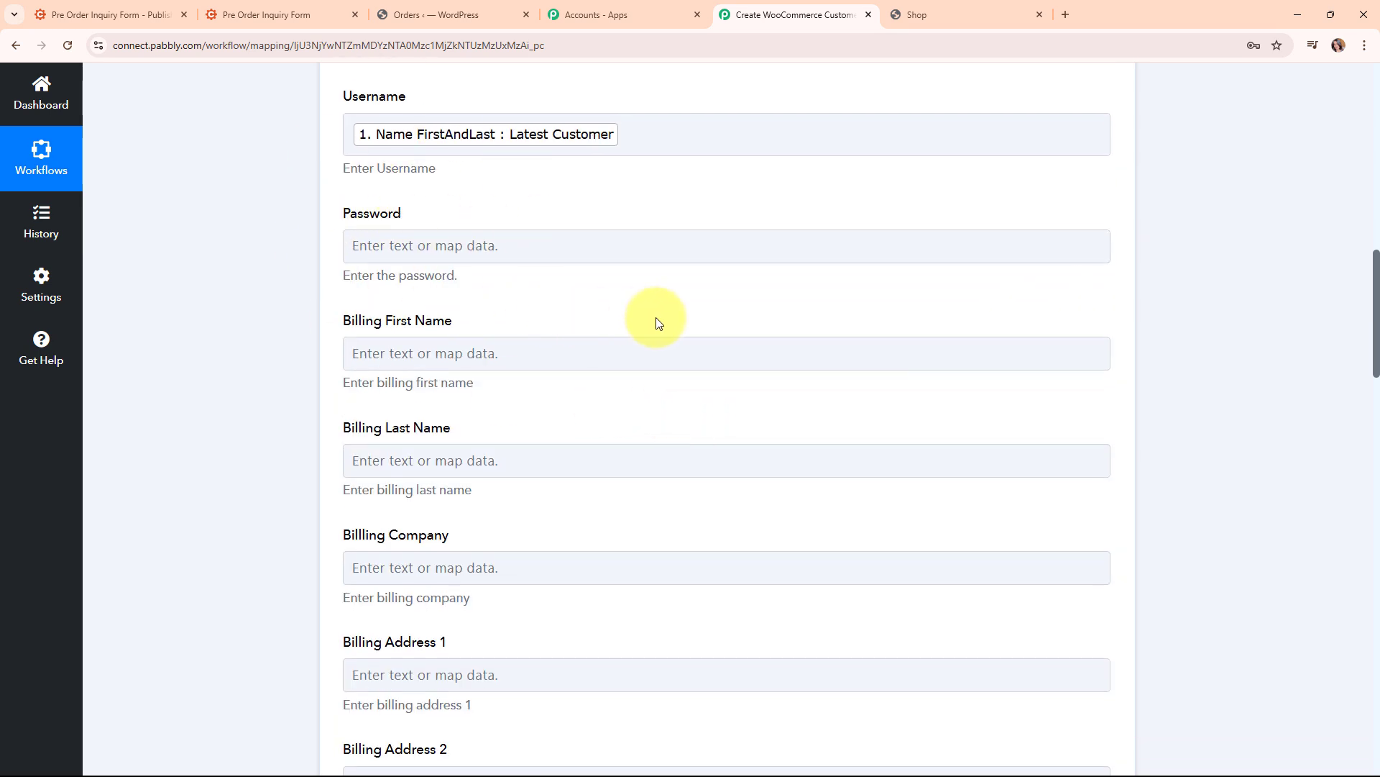
scroll(658, 321, "down", 11)
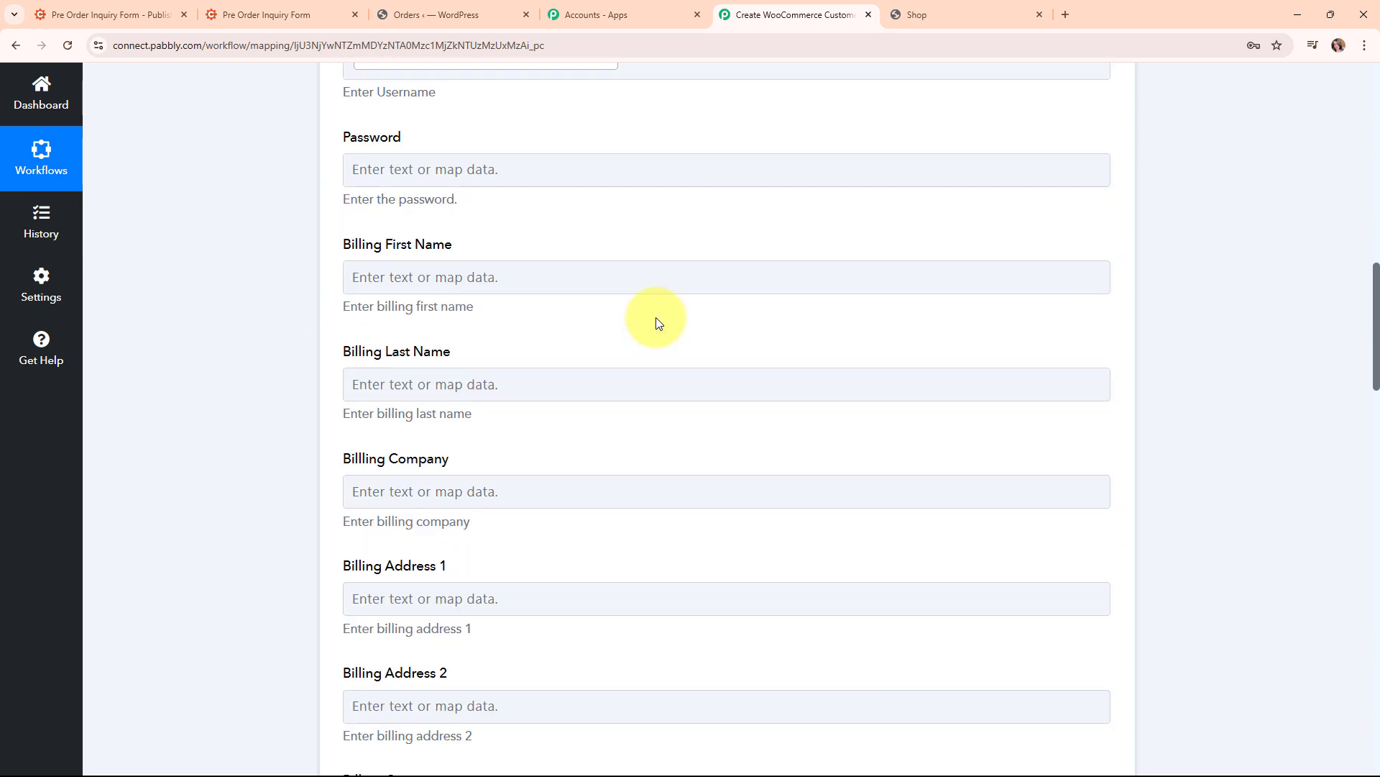
scroll(658, 312, "down", 4)
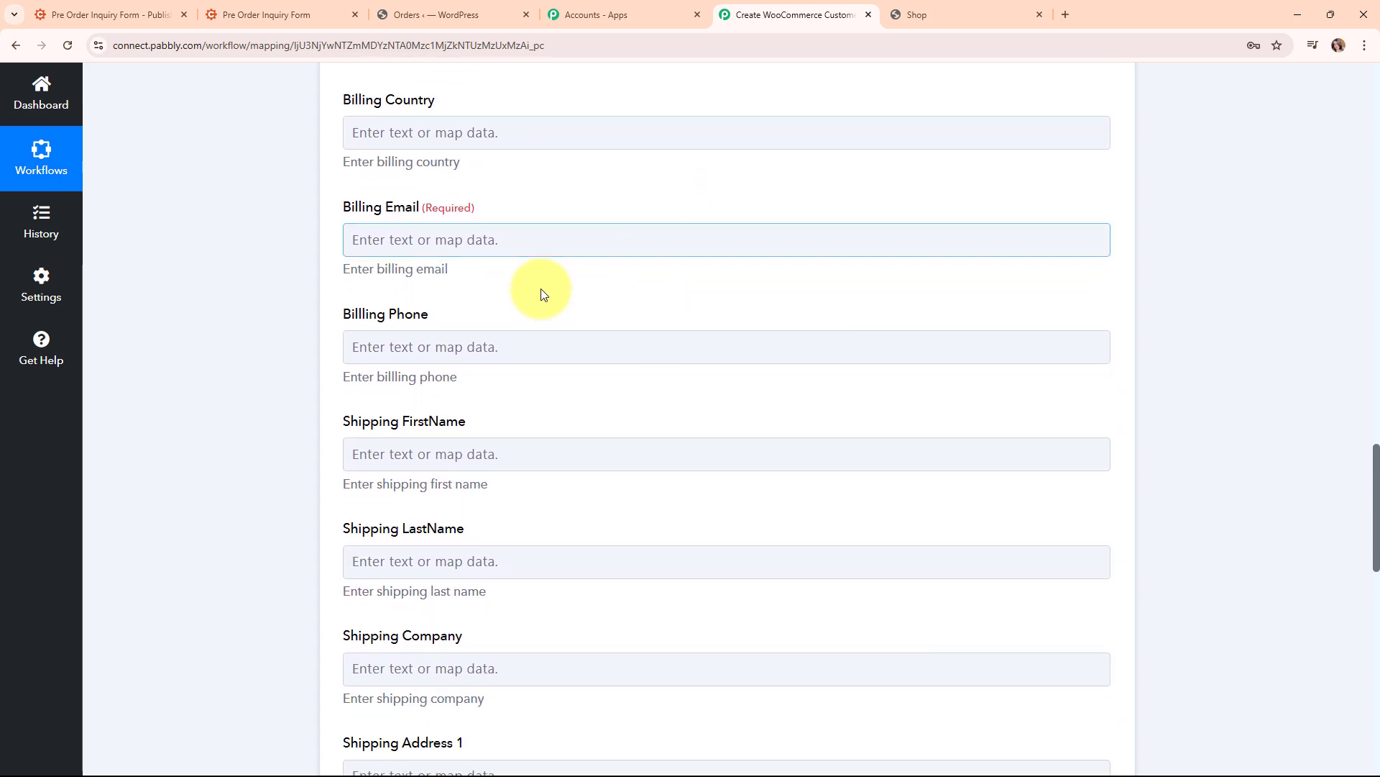
left_click(356, 243)
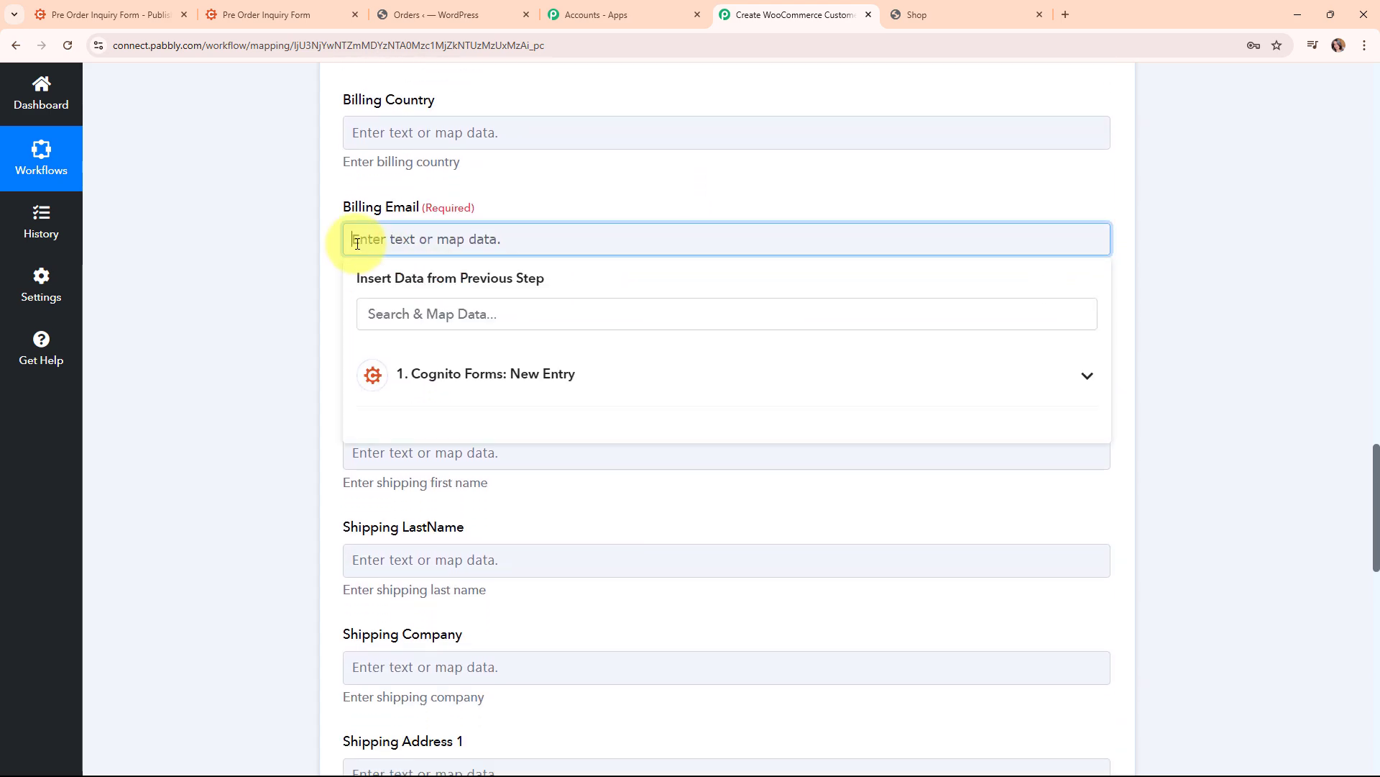
left_click(410, 305)
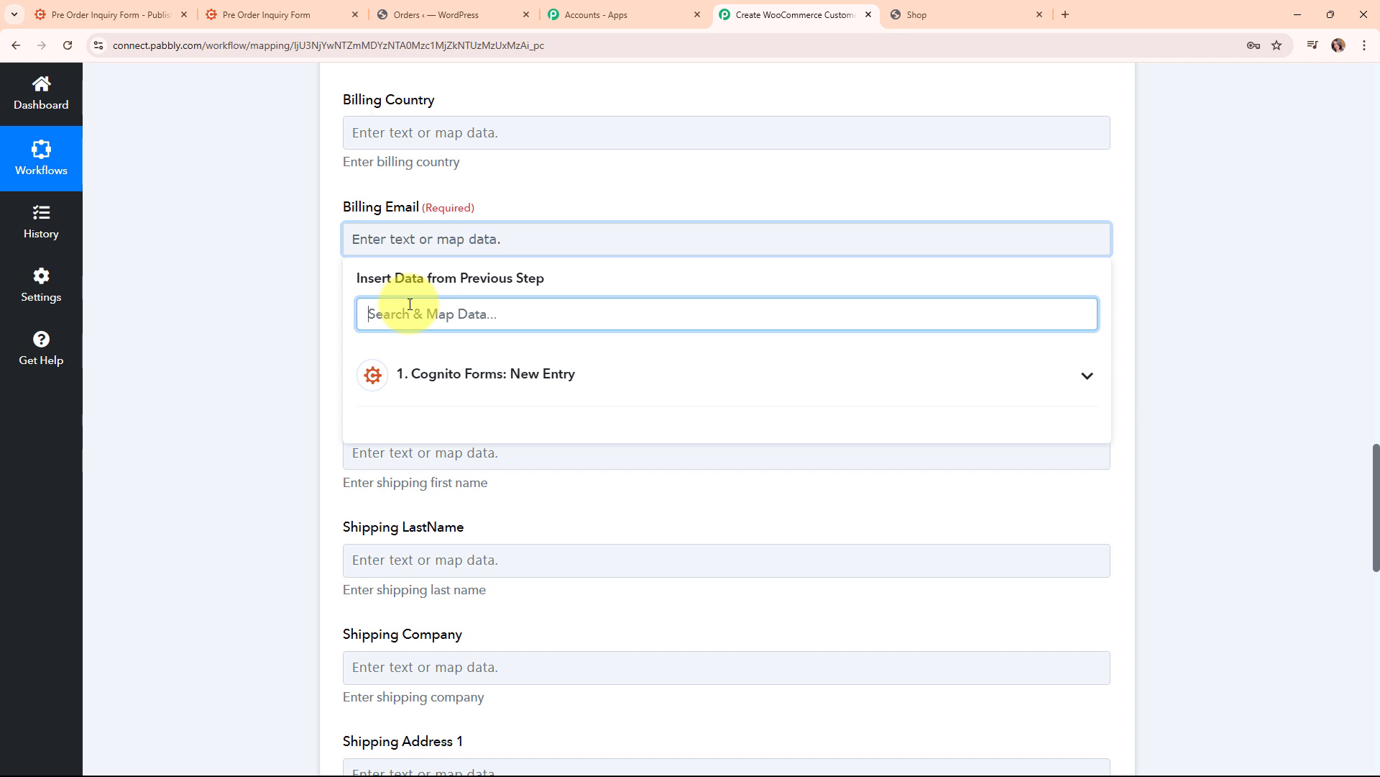
type("@")
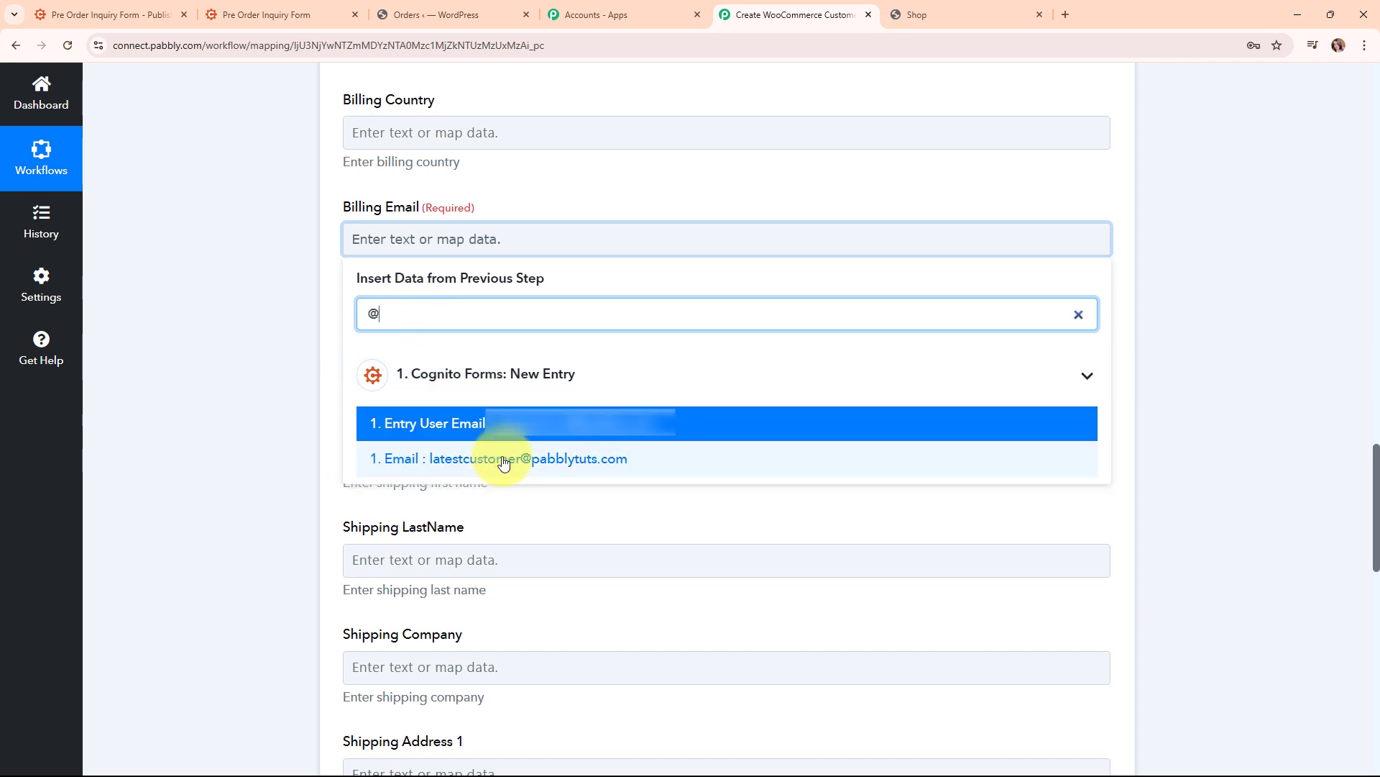
left_click(504, 461)
left_click(274, 377)
scroll(850, 398, "down", 4)
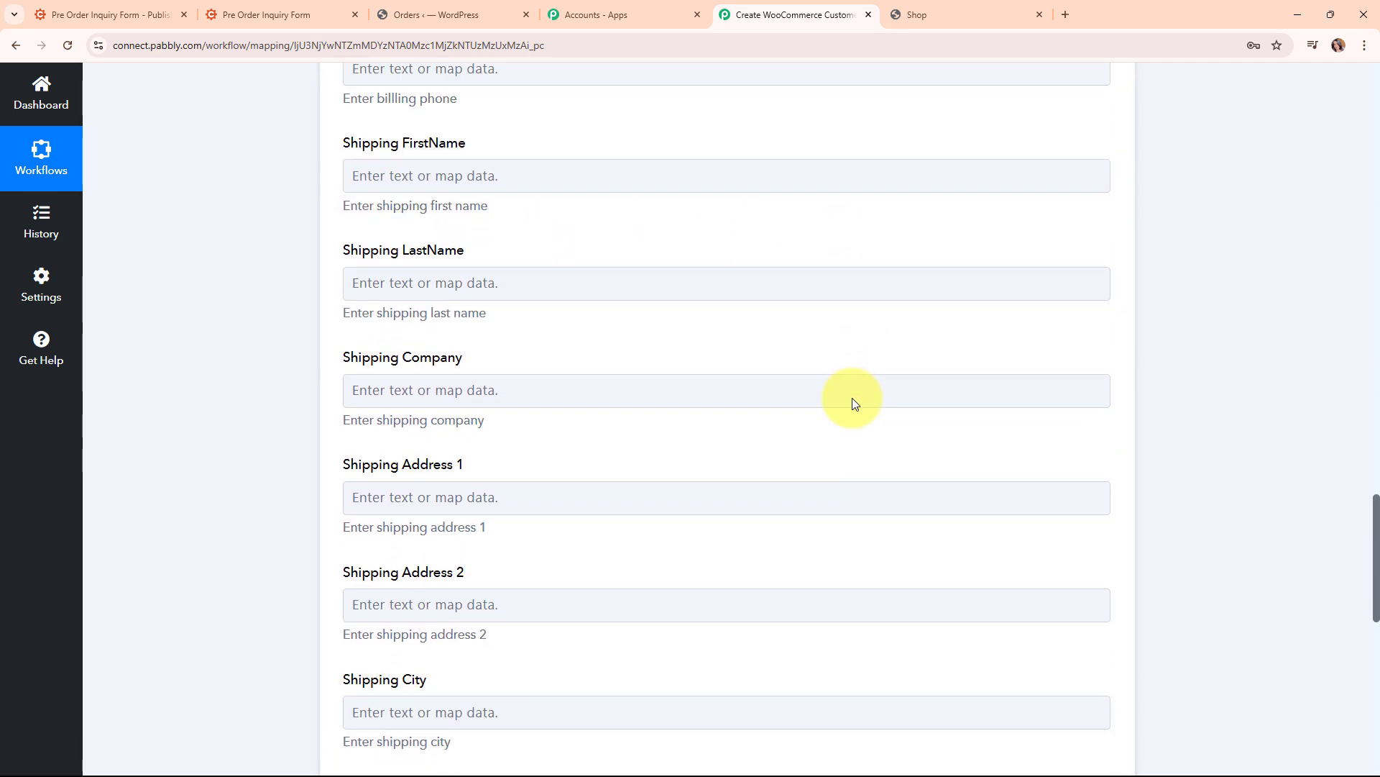
scroll(719, 358, "down", 8)
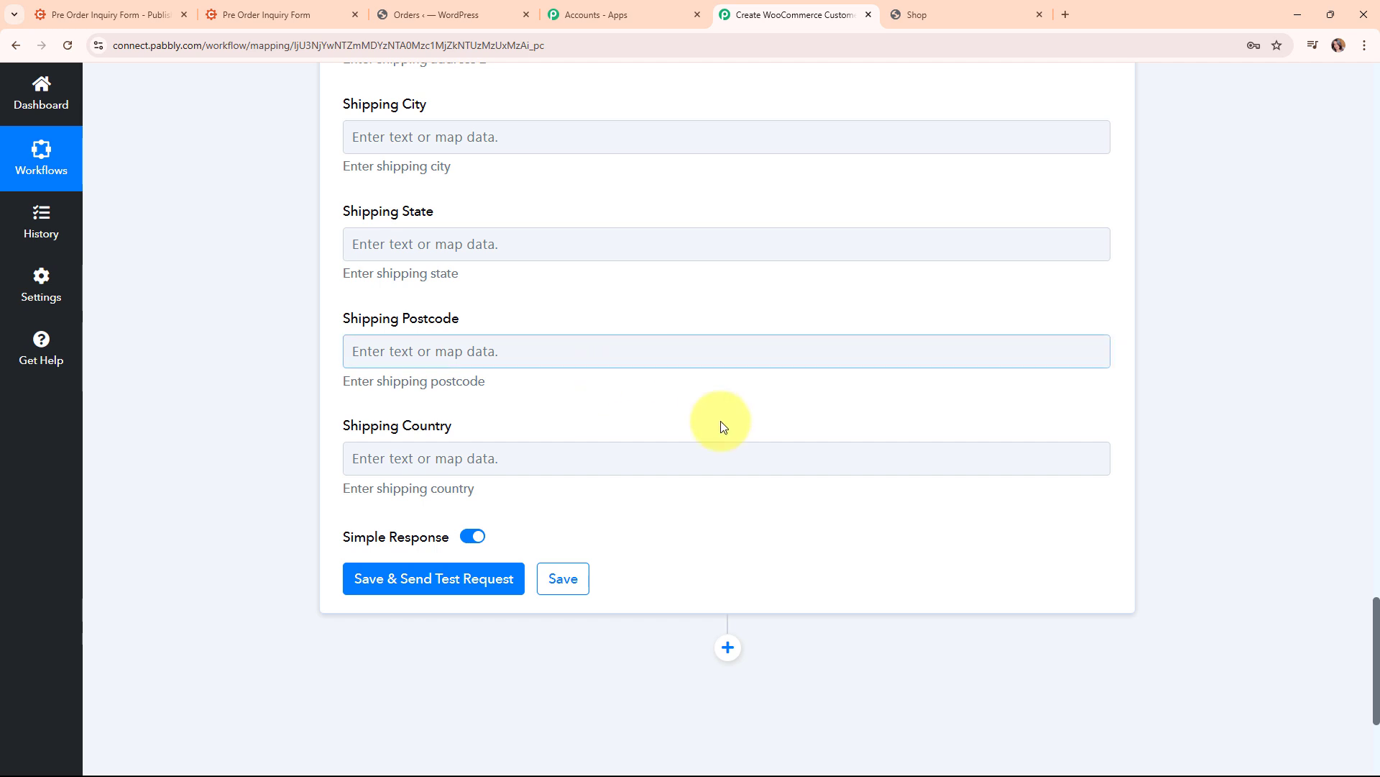
Save and send a test request, then review the returned customer Id 1148, Latest Customer
left_click(436, 580)
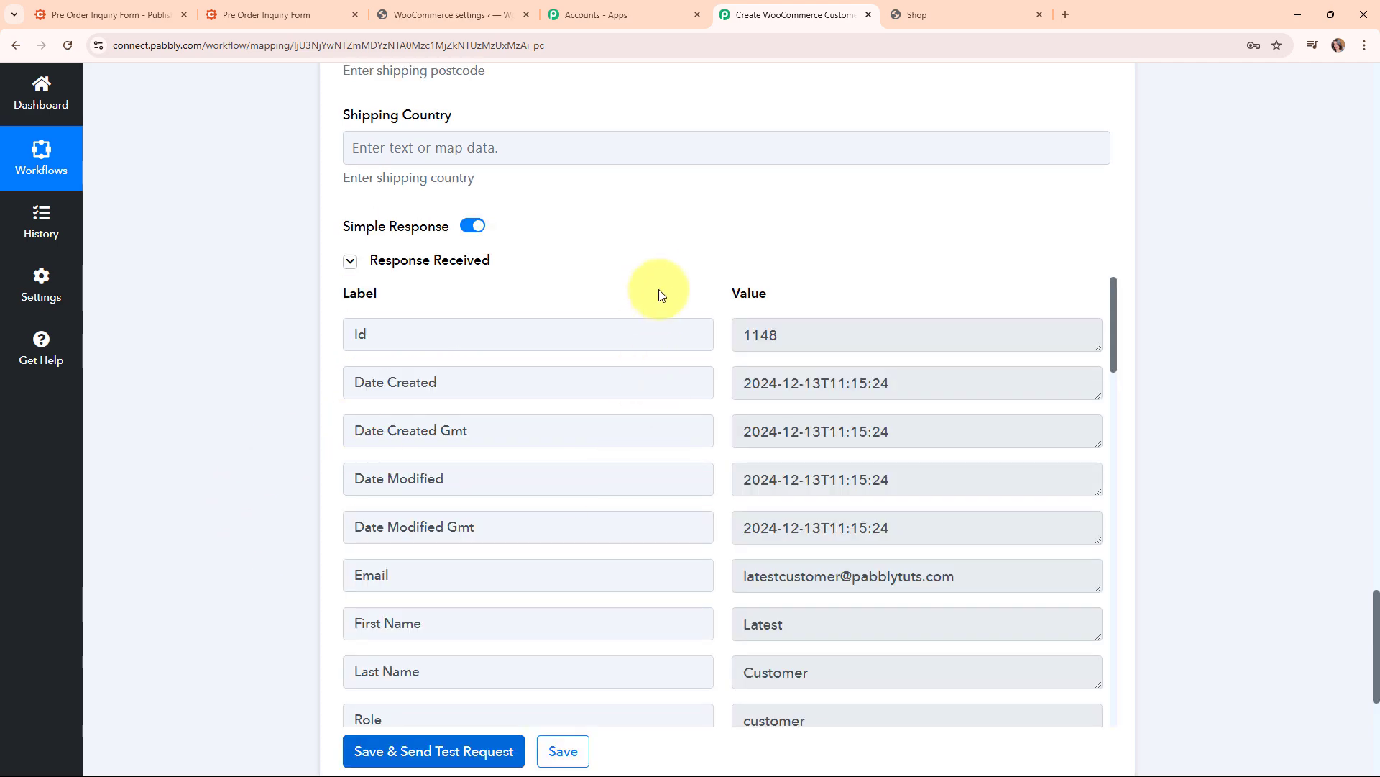
scroll(1318, 555, "down", 4)
scroll(748, 185, "down", 6)
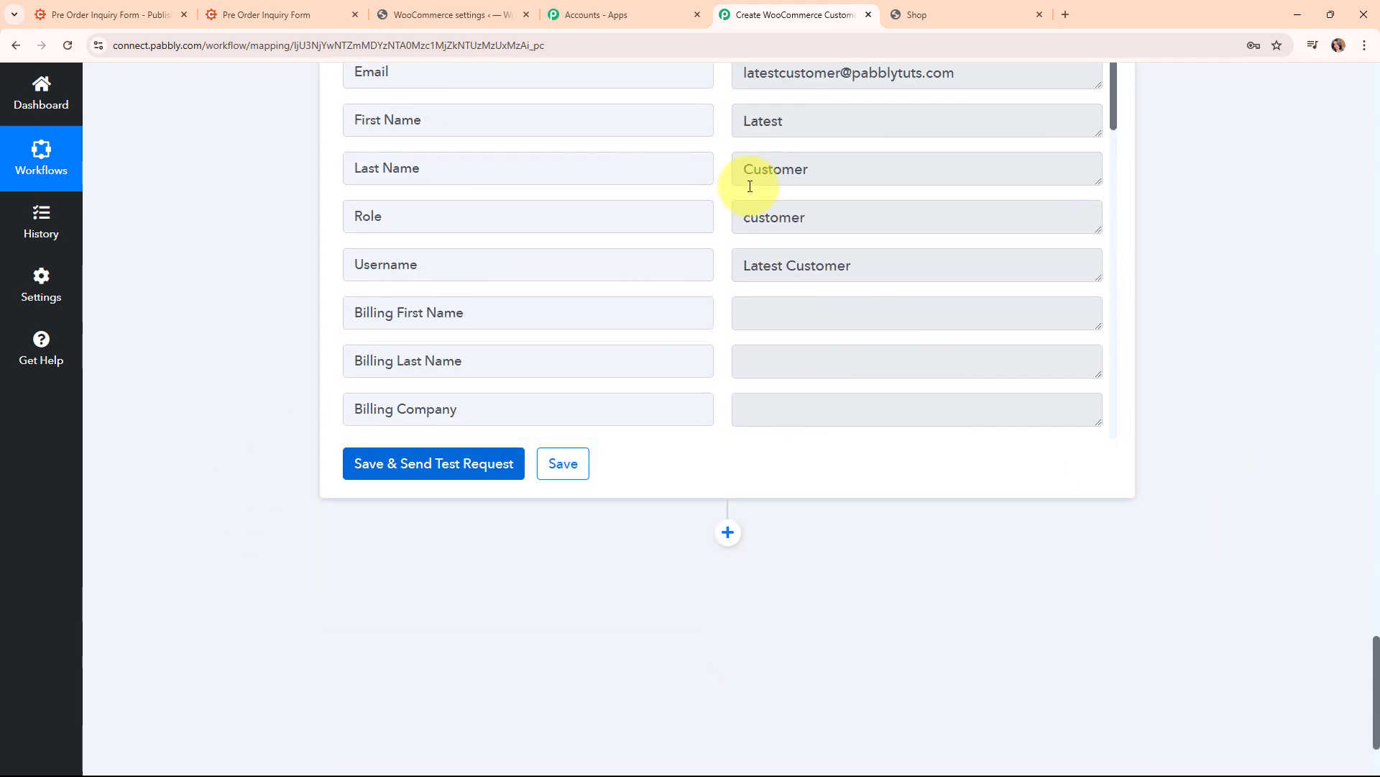
scroll(803, 336, "down", 4)
scroll(1162, 404, "up", 10)
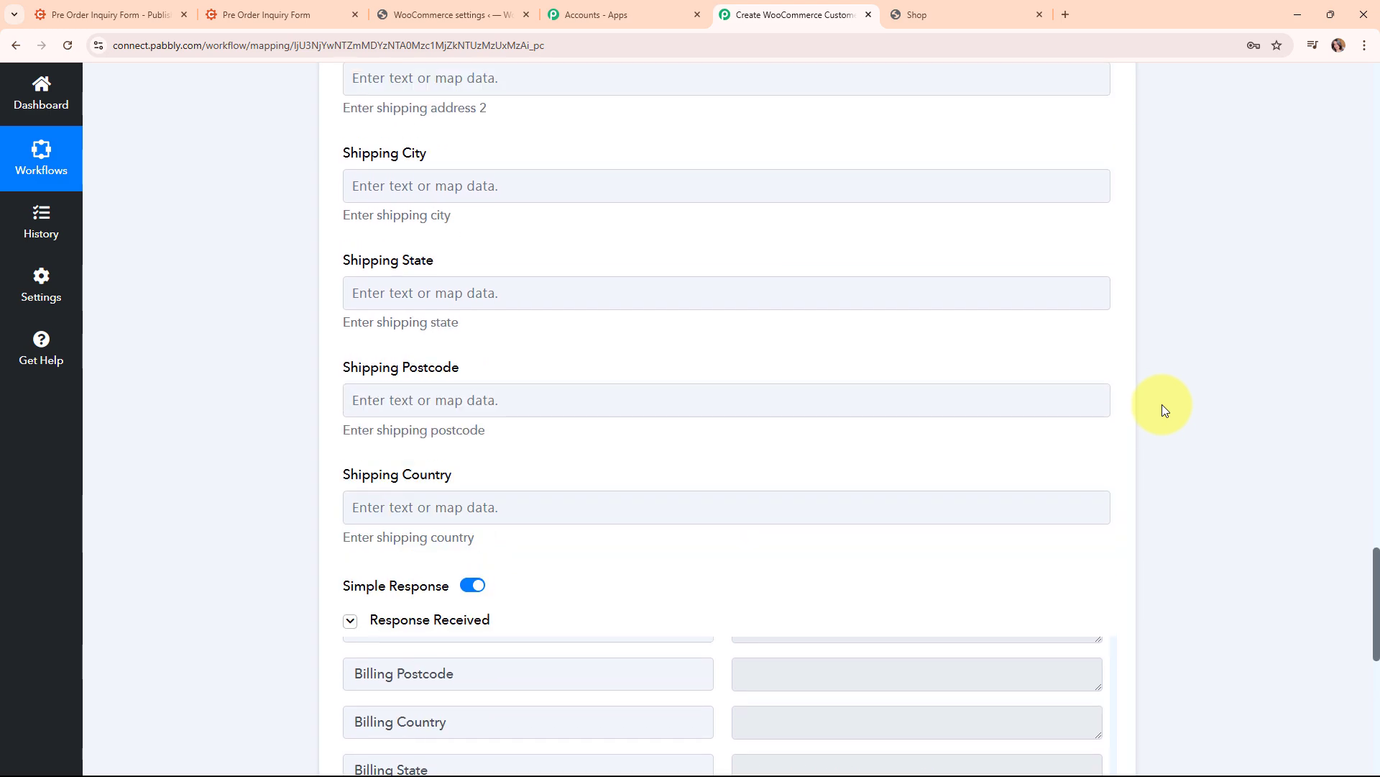
scroll(1162, 404, "up", 18)
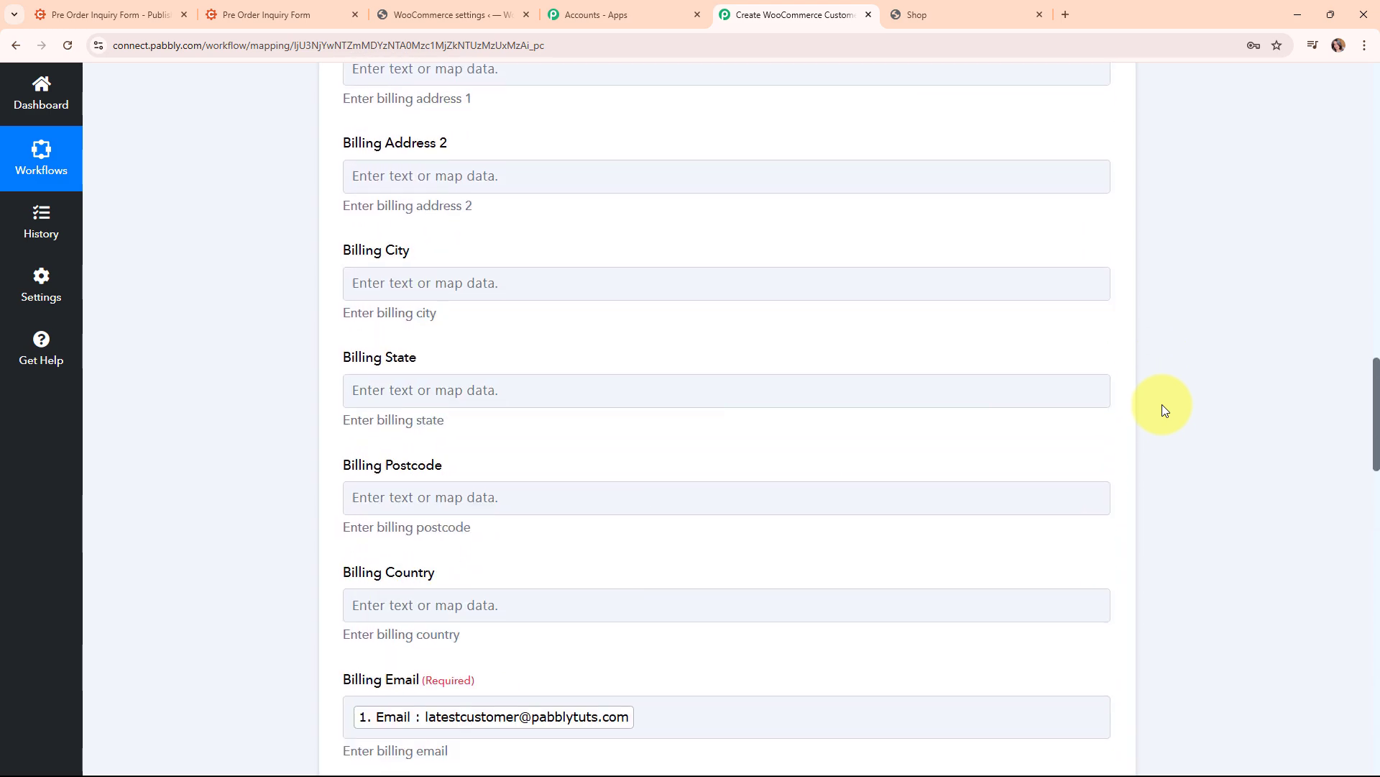
scroll(1162, 404, "up", 15)
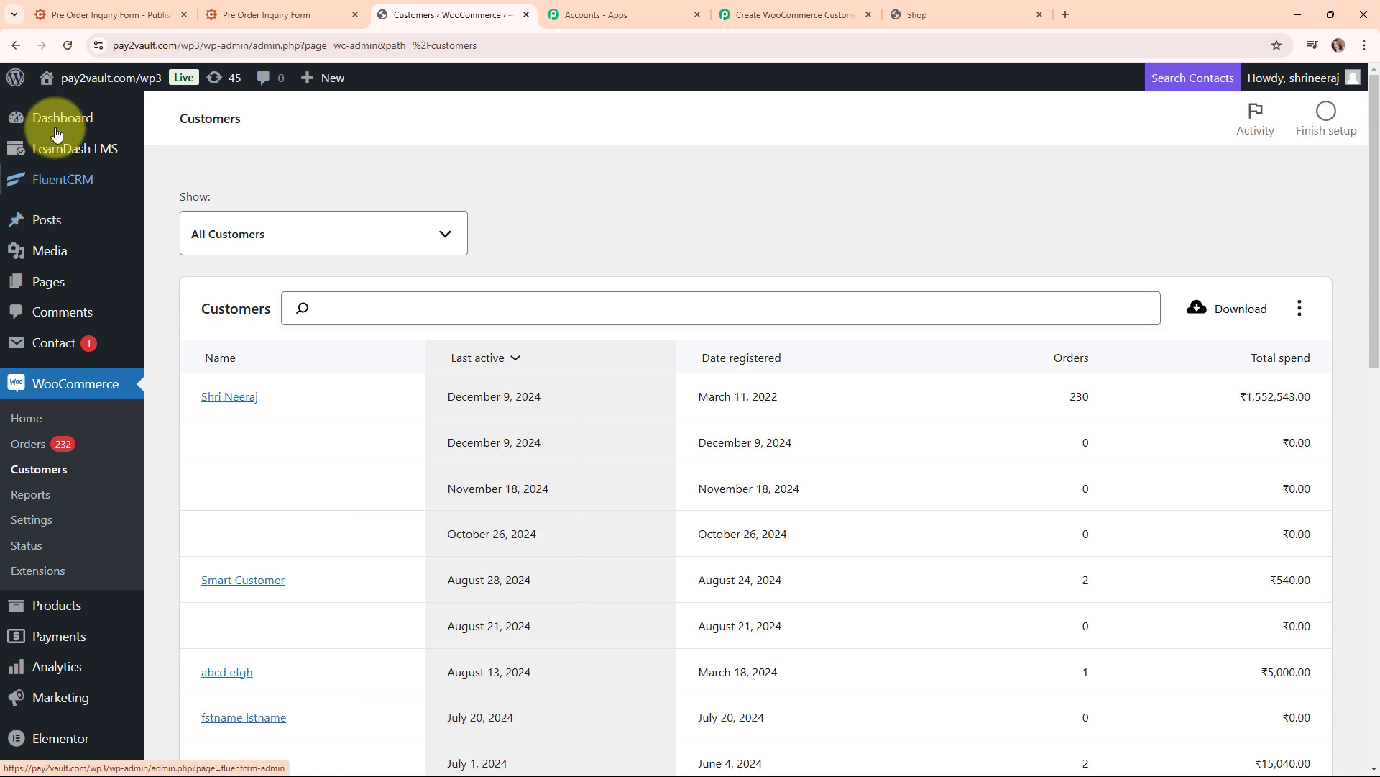
Search WooCommerce customers for 'Latest' and check Latest Customer's user profile
left_click(356, 299)
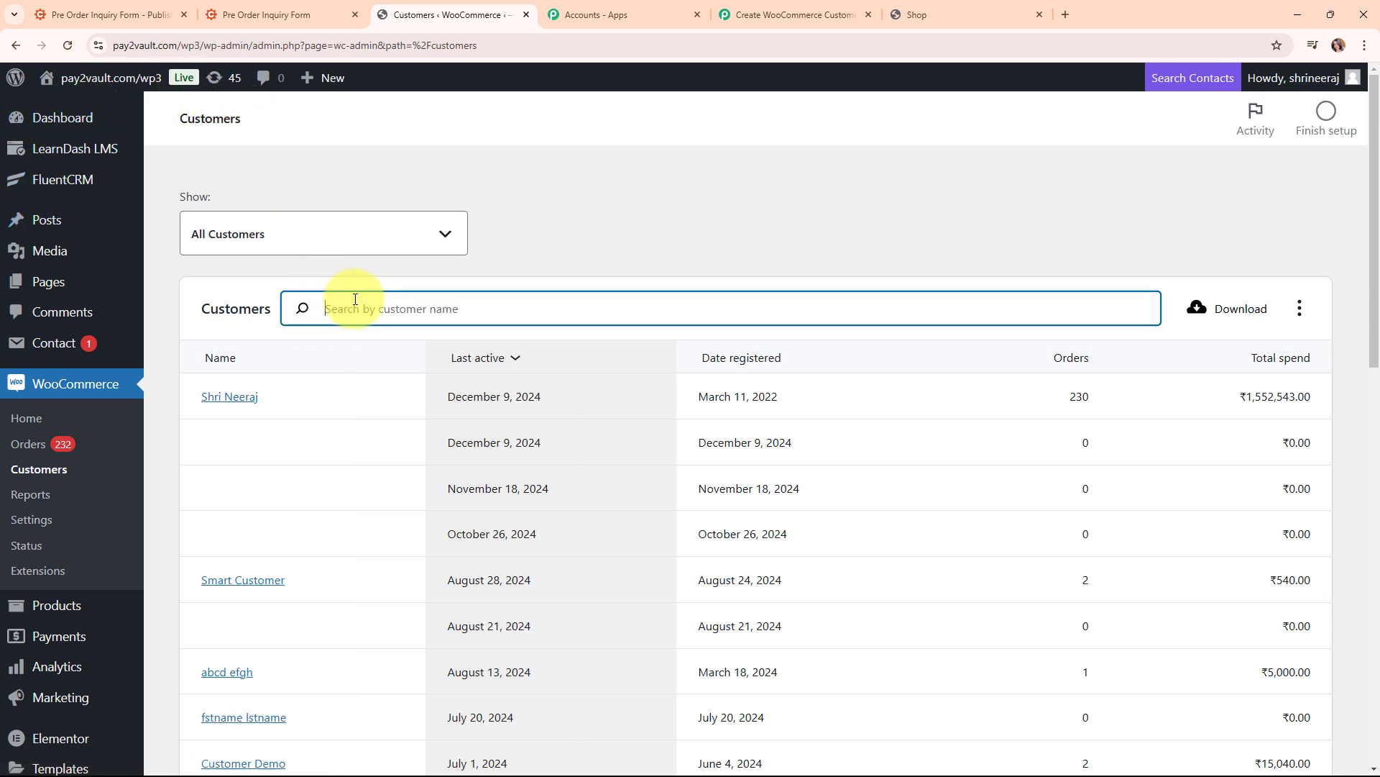
type("Latest")
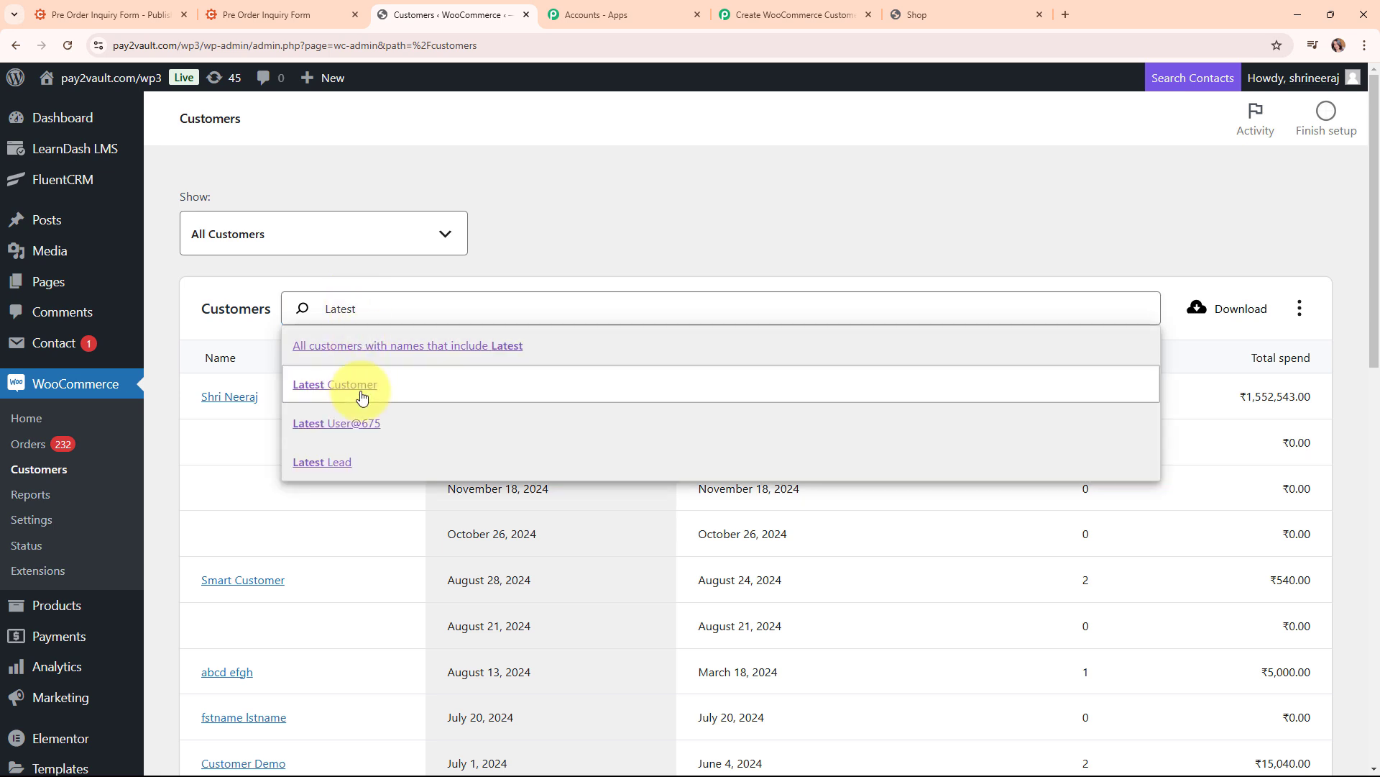
left_click(362, 398)
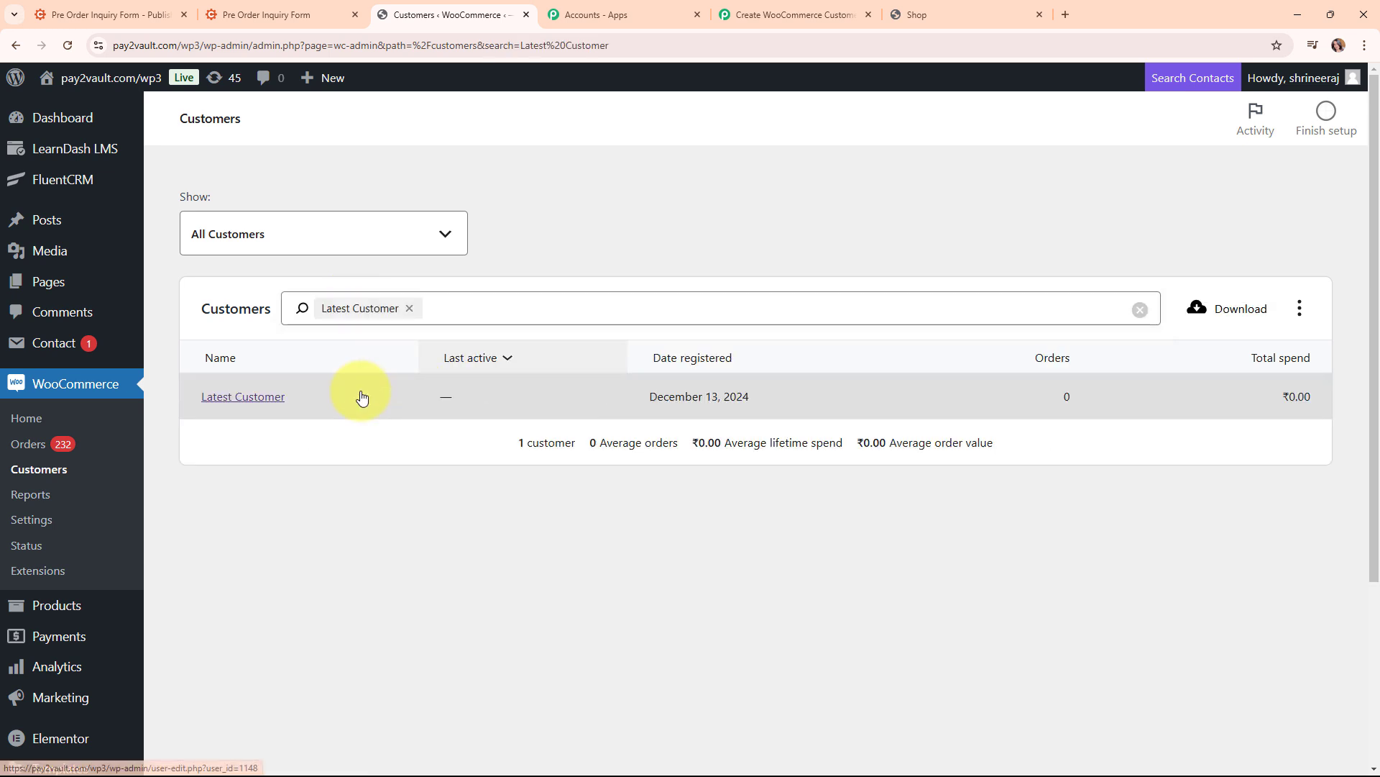
left_click(238, 399)
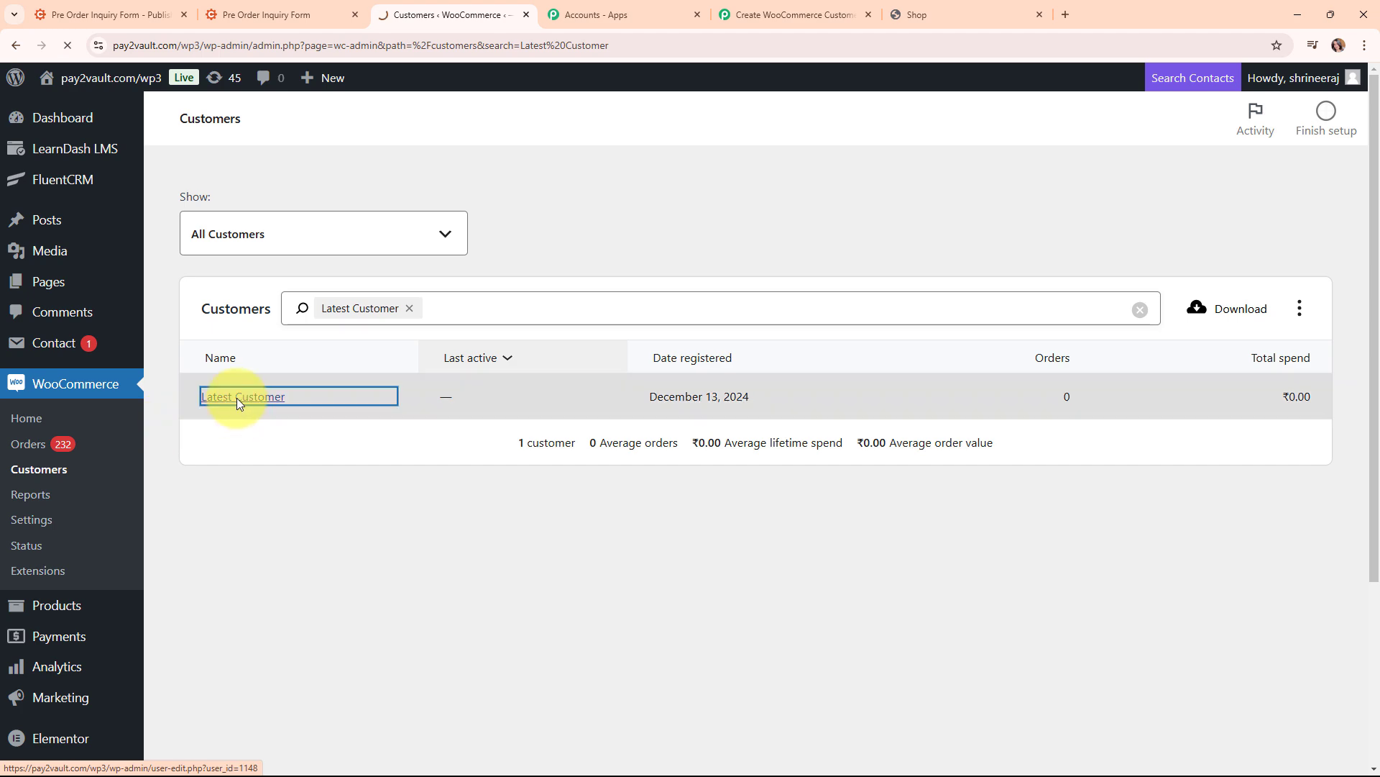
scroll(566, 581, "down", 9)
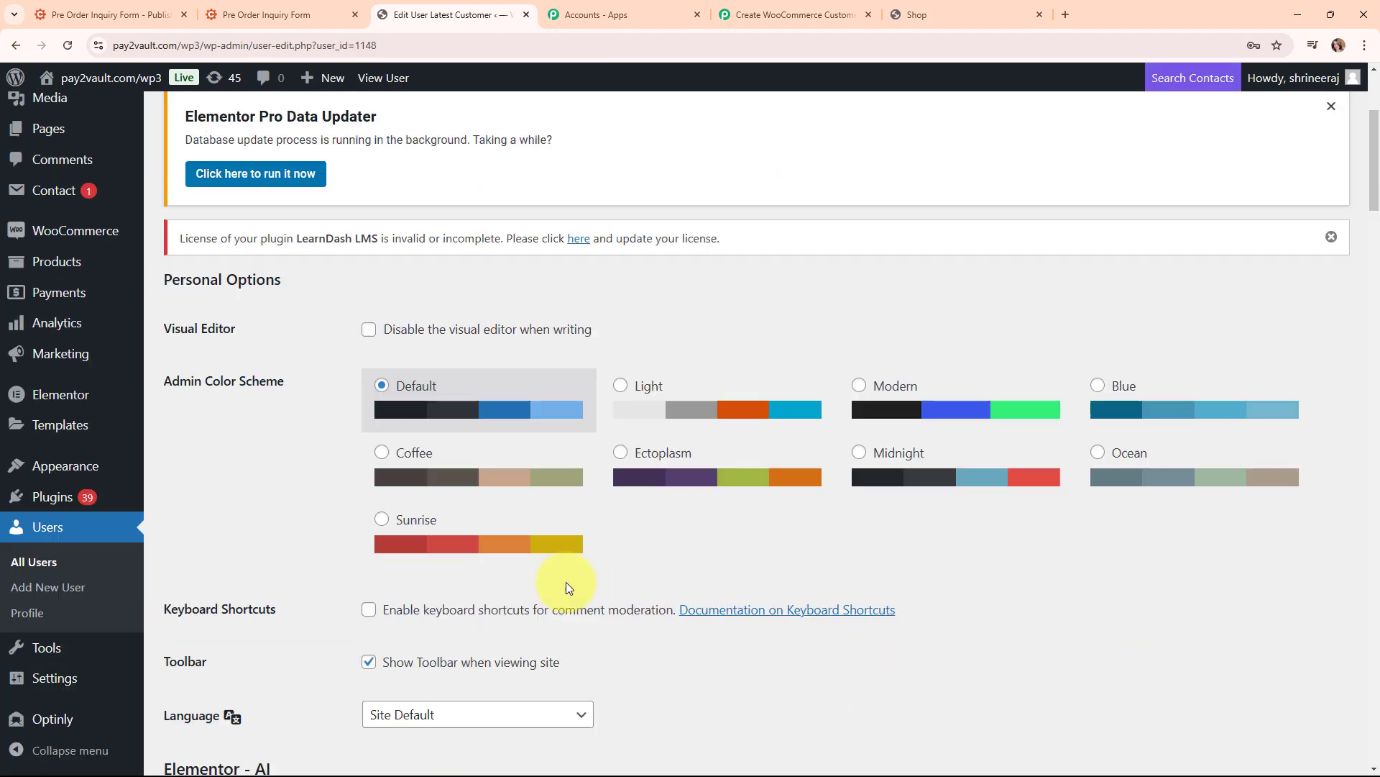
scroll(568, 586, "down", 4)
scroll(566, 581, "down", 2)
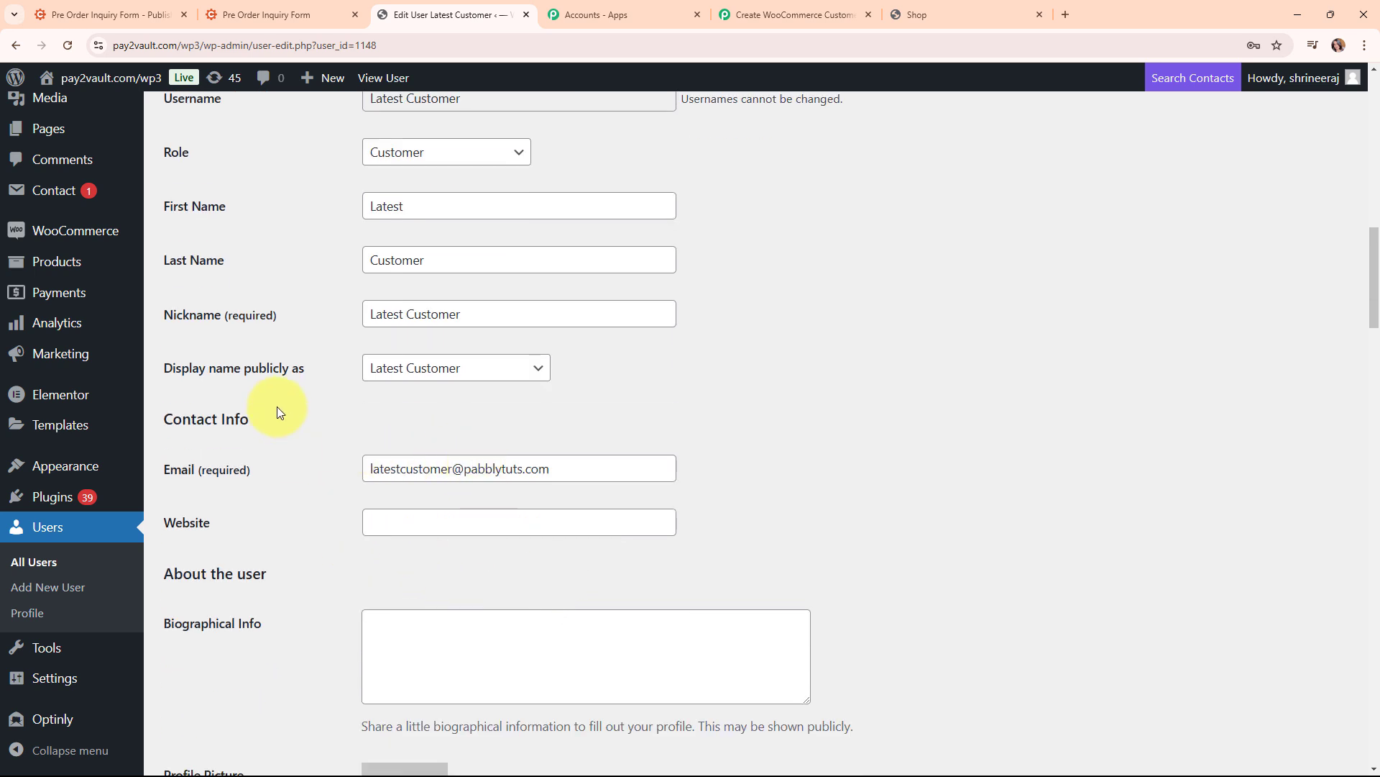
left_click(836, 5)
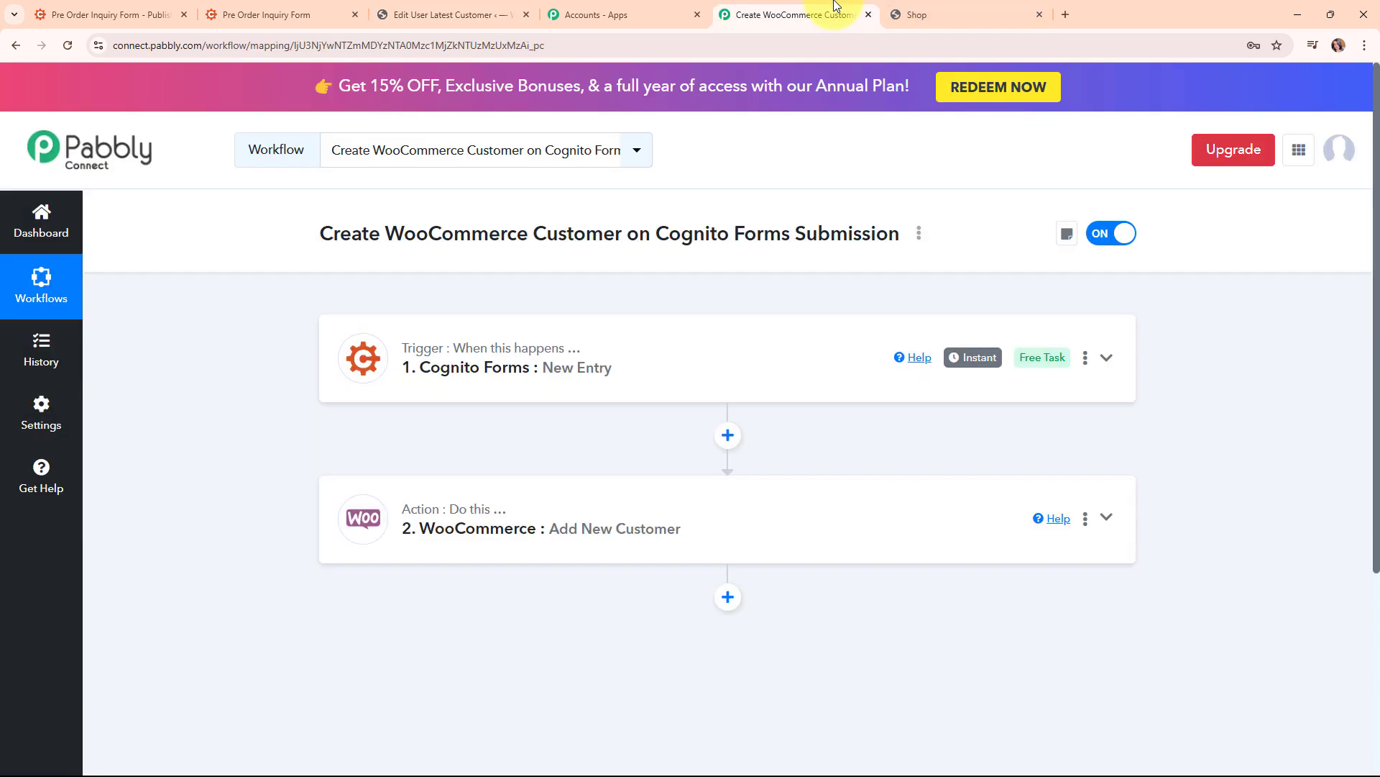